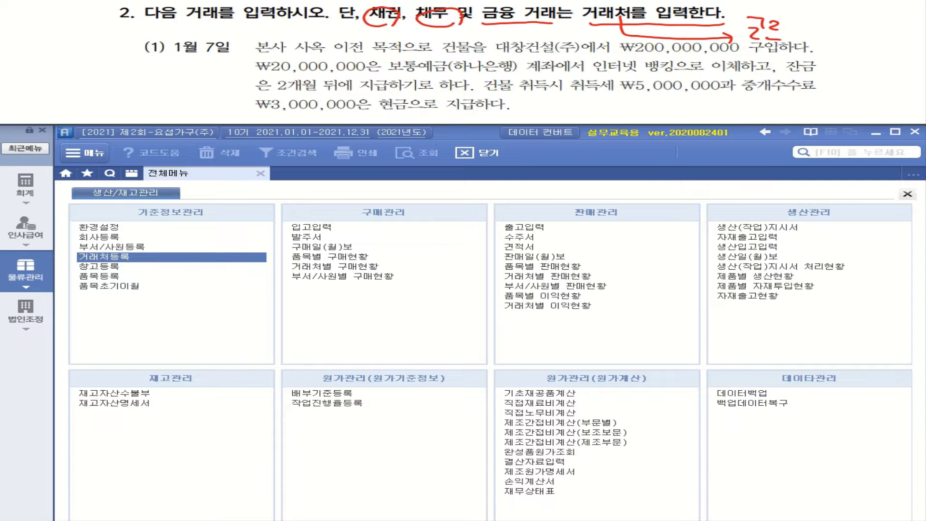
- Mark up the January 7 transaction, noting the deferred balance as 미지급금 and marking the building, its price, acquisition costs and cash payment
{"action": "mouse_move", "coordinate": [281, 89]}
{"action": "left_mouse_down"}
{"action": "mouse_move", "coordinate": [437, 87]}
{"action": "mouse_move", "coordinate": [234, 91]}
{"action": "left_mouse_up"}
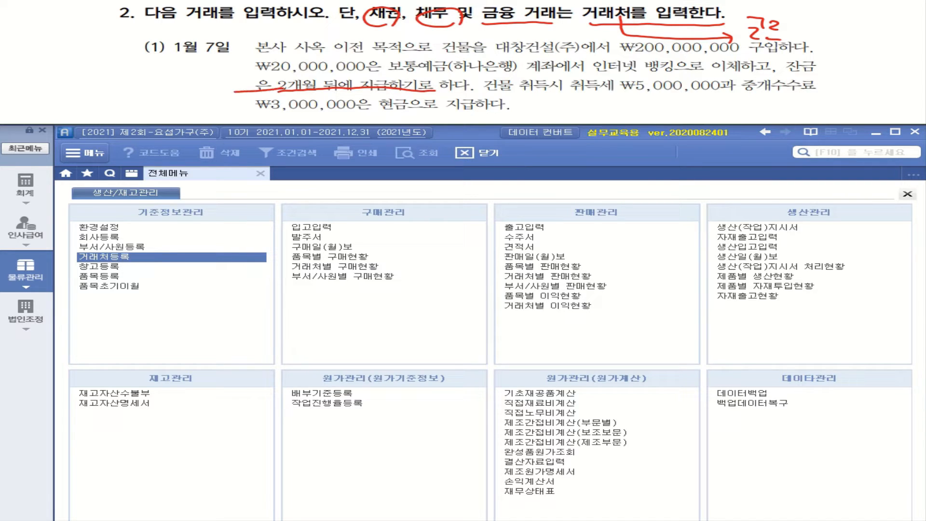
{"action": "mouse_move", "coordinate": [148, 76]}
{"action": "left_mouse_down"}
{"action": "mouse_move", "coordinate": [165, 90]}
{"action": "mouse_move", "coordinate": [208, 78]}
{"action": "mouse_move", "coordinate": [201, 90]}
{"action": "mouse_move", "coordinate": [216, 76]}
{"action": "left_mouse_up"}
{"action": "mouse_move", "coordinate": [202, 79]}
{"action": "left_mouse_down"}
{"action": "mouse_move", "coordinate": [225, 78]}
{"action": "mouse_move", "coordinate": [218, 88]}
{"action": "left_mouse_up"}
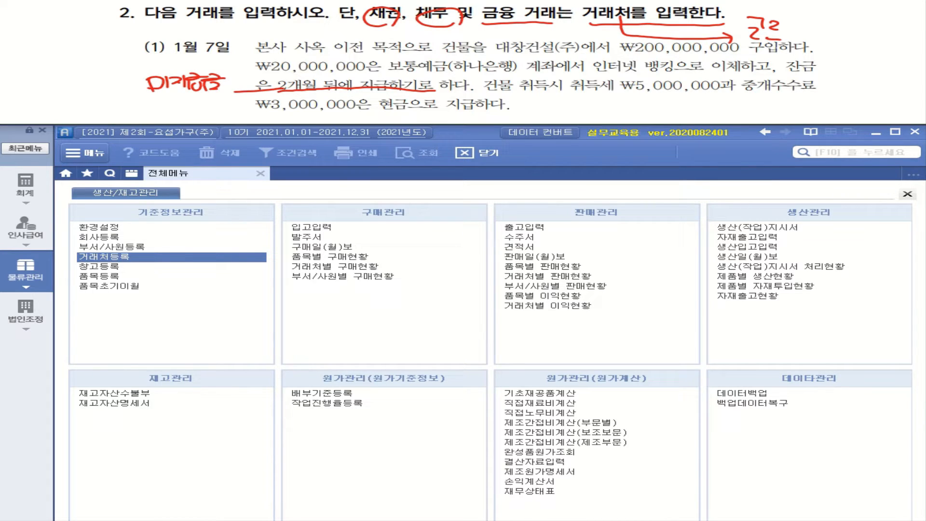
{"action": "left_click_drag", "start_coordinate": [572, 94], "coordinate": [710, 96]}
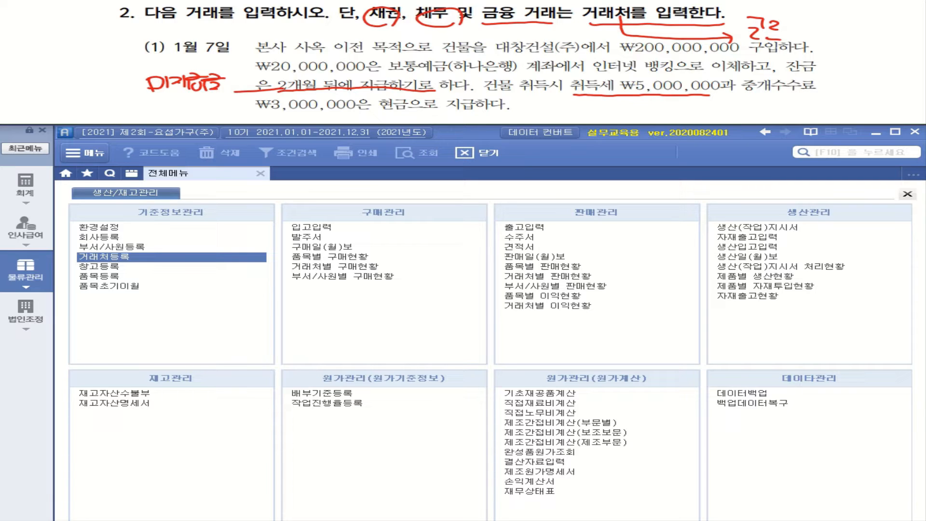
{"action": "left_click_drag", "start_coordinate": [256, 115], "coordinate": [350, 113]}
{"action": "mouse_move", "coordinate": [406, 113]}
{"action": "left_mouse_down"}
{"action": "mouse_move", "coordinate": [383, 114]}
{"action": "mouse_move", "coordinate": [415, 101]}
{"action": "mouse_move", "coordinate": [504, 114]}
{"action": "left_mouse_up"}
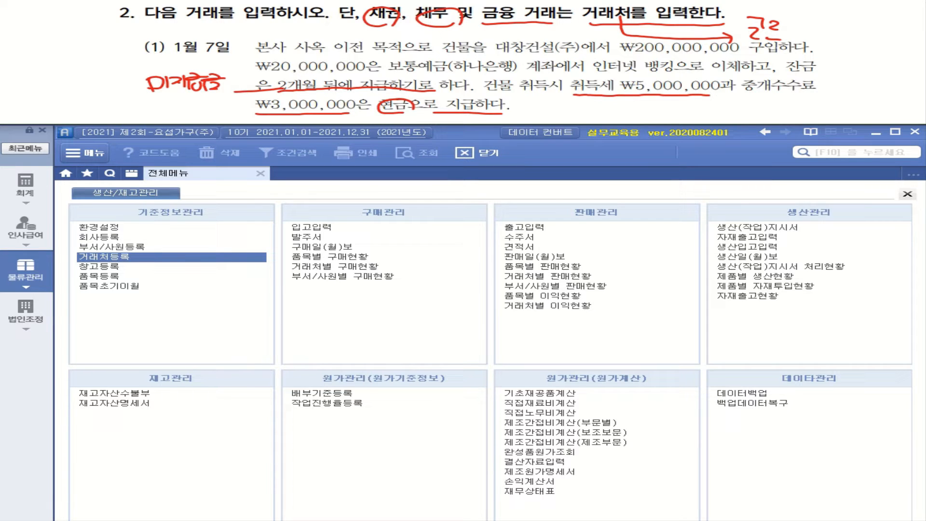
{"action": "left_click_drag", "start_coordinate": [711, 96], "coordinate": [813, 96]}
{"action": "mouse_move", "coordinate": [624, 100]}
{"action": "left_mouse_down"}
{"action": "mouse_move", "coordinate": [555, 110]}
{"action": "mouse_move", "coordinate": [477, 95]}
{"action": "mouse_move", "coordinate": [462, 52]}
{"action": "mouse_move", "coordinate": [441, 54]}
{"action": "mouse_move", "coordinate": [473, 53]}
{"action": "left_mouse_up"}
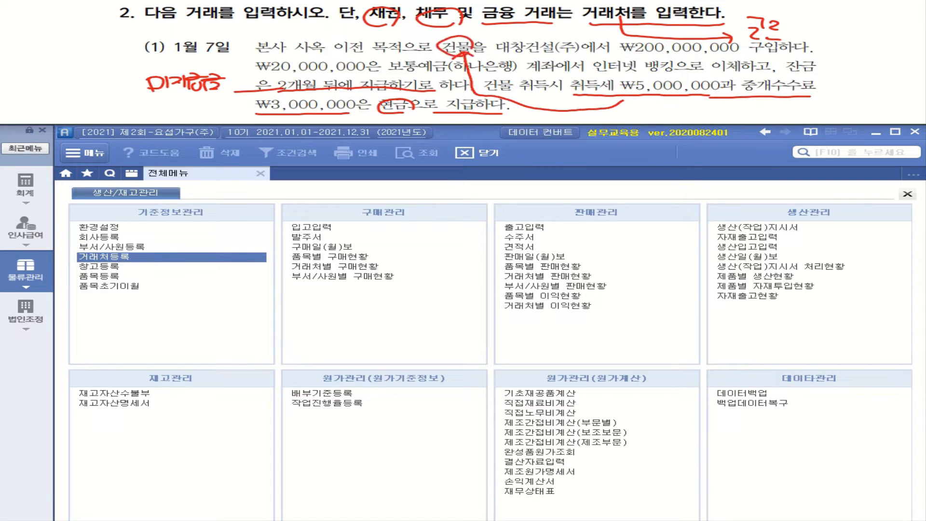
{"action": "left_click_drag", "start_coordinate": [608, 57], "coordinate": [754, 55]}
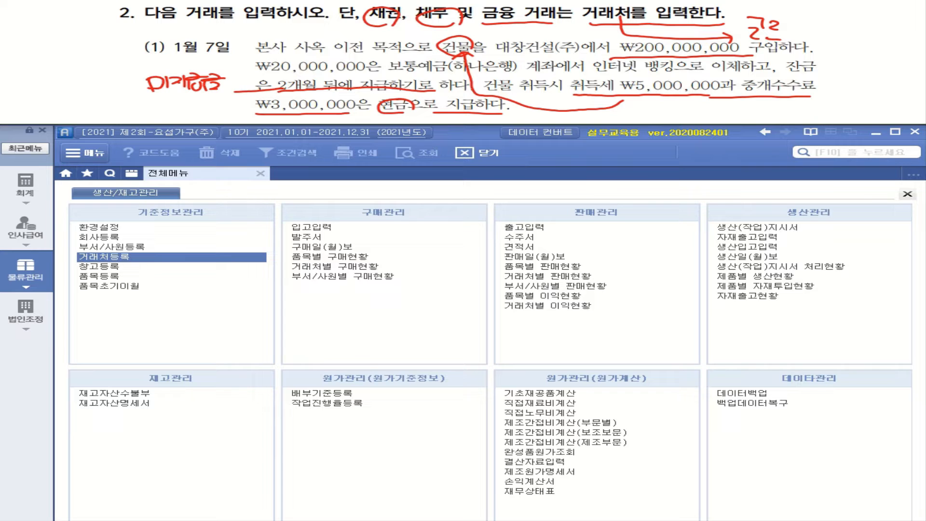
- Open general voucher entry (일반전표입력) in the accounting module and set the date to January 7
{"action": "left_click", "coordinate": [28, 184]}
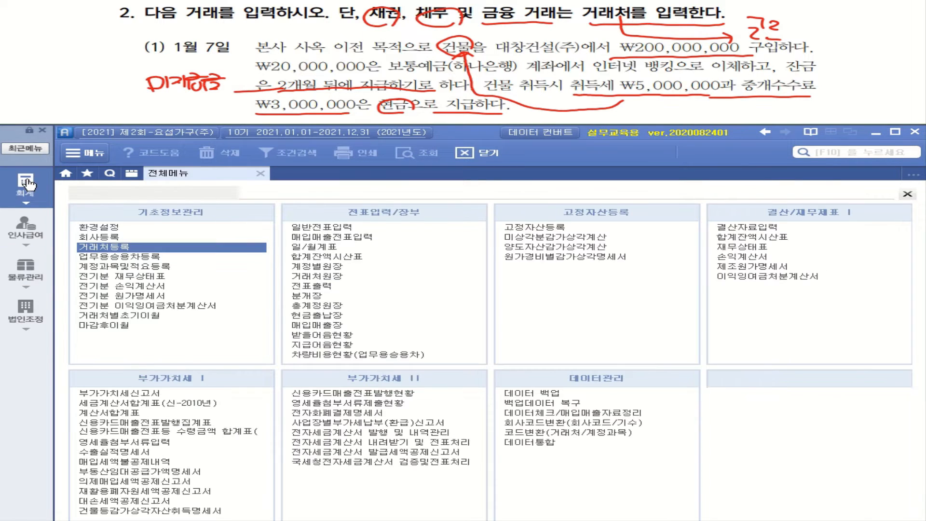
{"action": "left_click", "coordinate": [348, 230]}
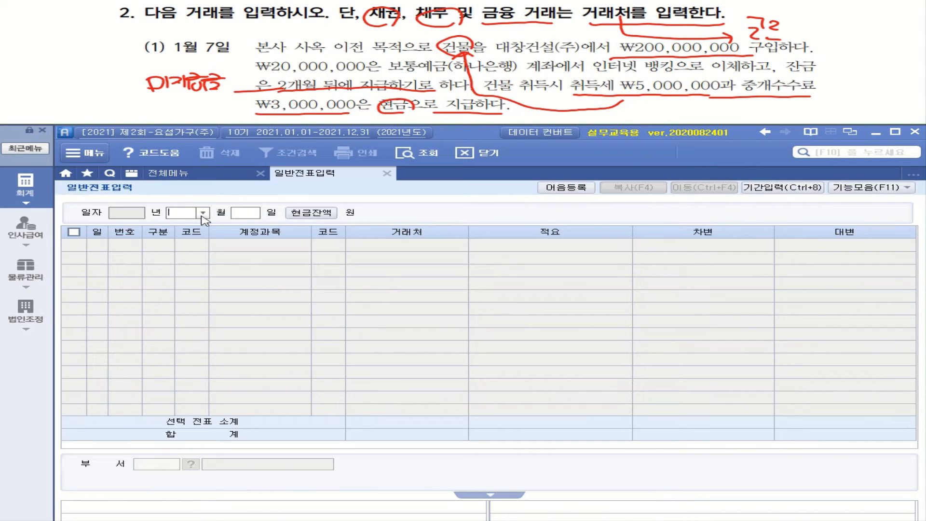
{"action": "left_click", "coordinate": [202, 216]}
{"action": "left_click", "coordinate": [188, 223]}
{"action": "type", "text": "7"}
{"action": "key", "text": "Return"}
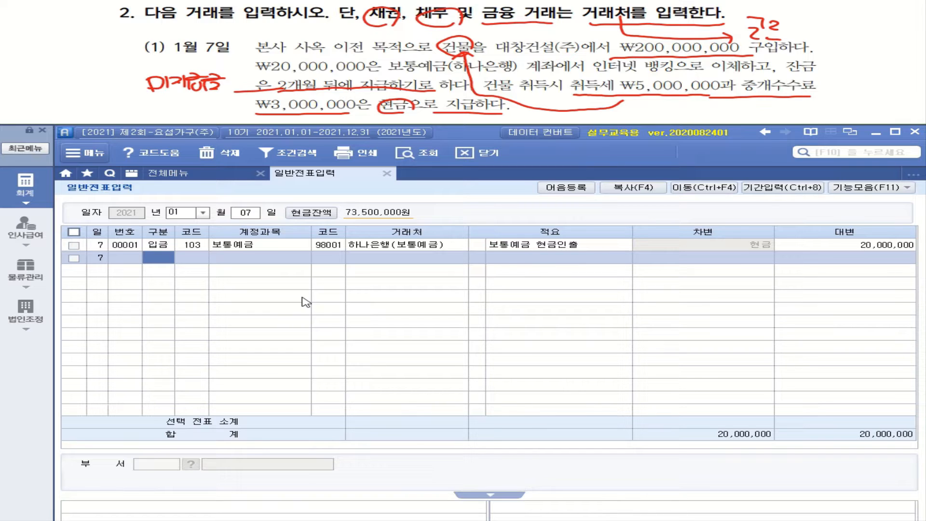
- Start a debit (차변) line on the empty voucher row with account 202 건물
{"action": "key", "text": "3"}
{"action": "key", "text": "Return"}
{"action": "type", "text": "202"}
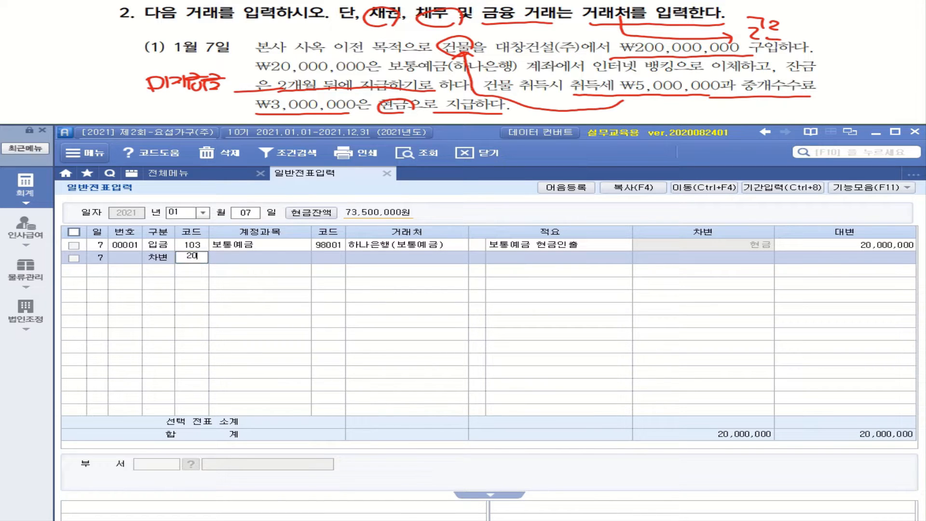
{"action": "key", "text": "Return"}
{"action": "key", "text": "Return"}
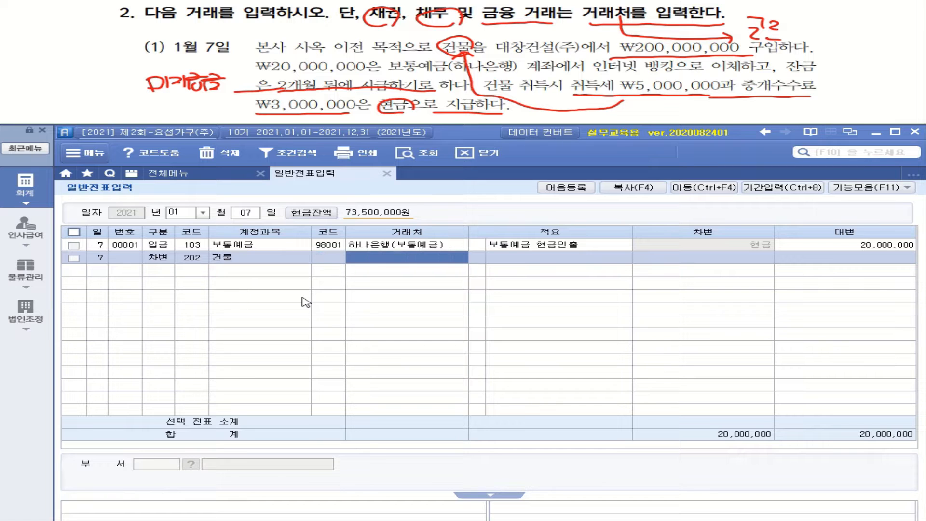
{"action": "key", "text": "Return"}
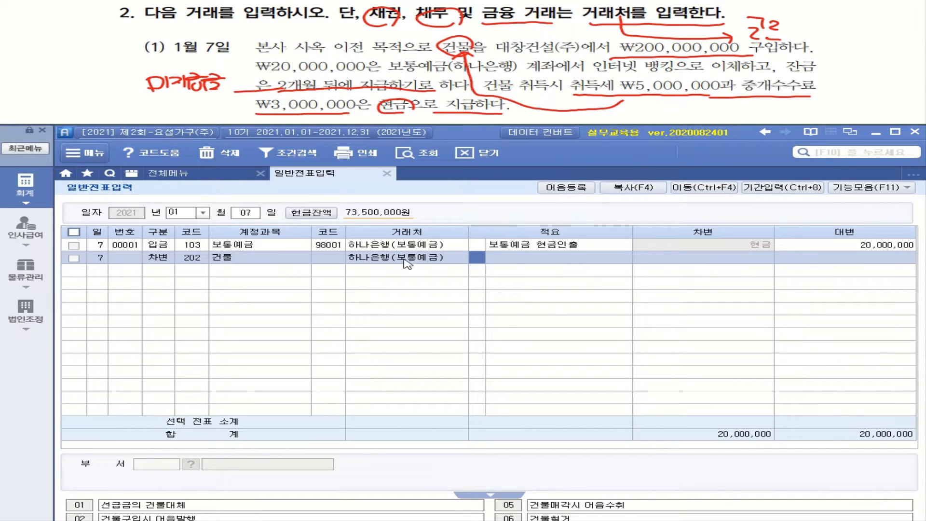
- Clear the vendor from the 건물 line, leave its description blank, and set its debit amount to 208,000,000
{"action": "left_click", "coordinate": [404, 259]}
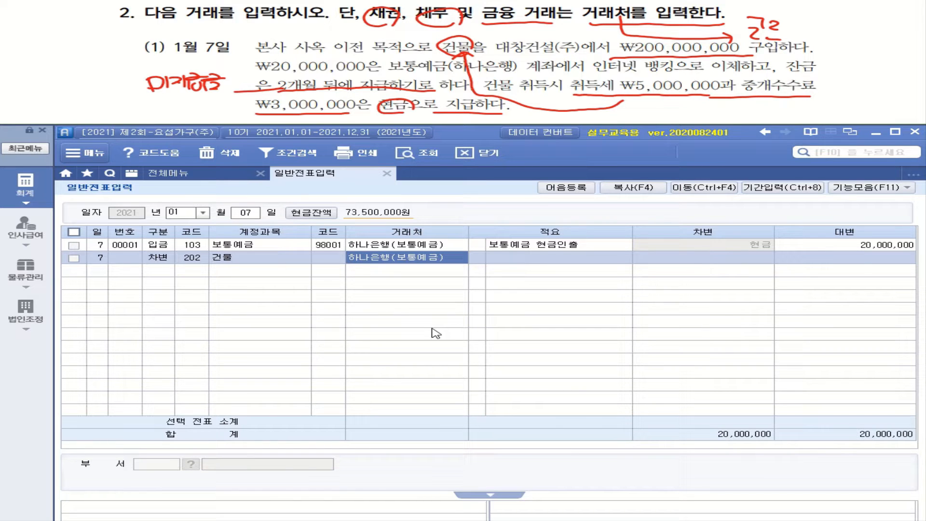
{"action": "key", "text": "Delete"}
{"action": "key", "text": "Return"}
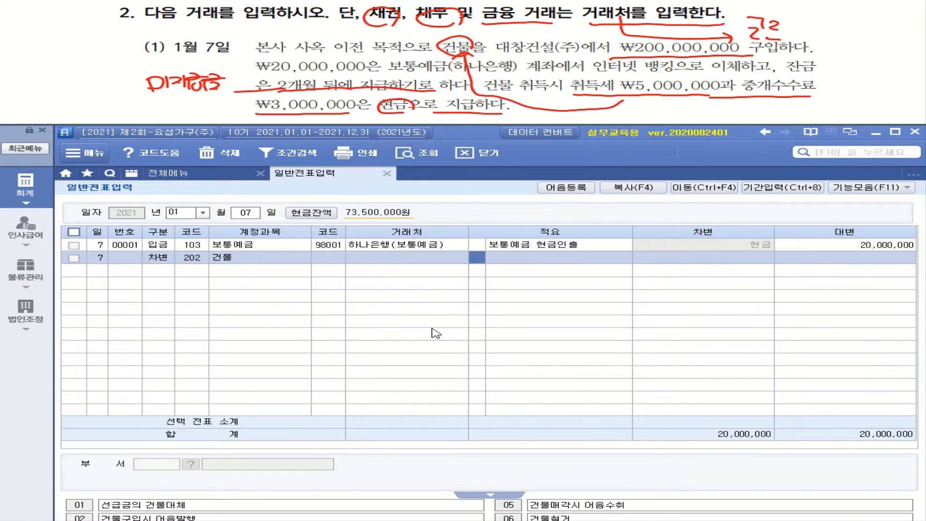
{"action": "key", "text": "Return"}
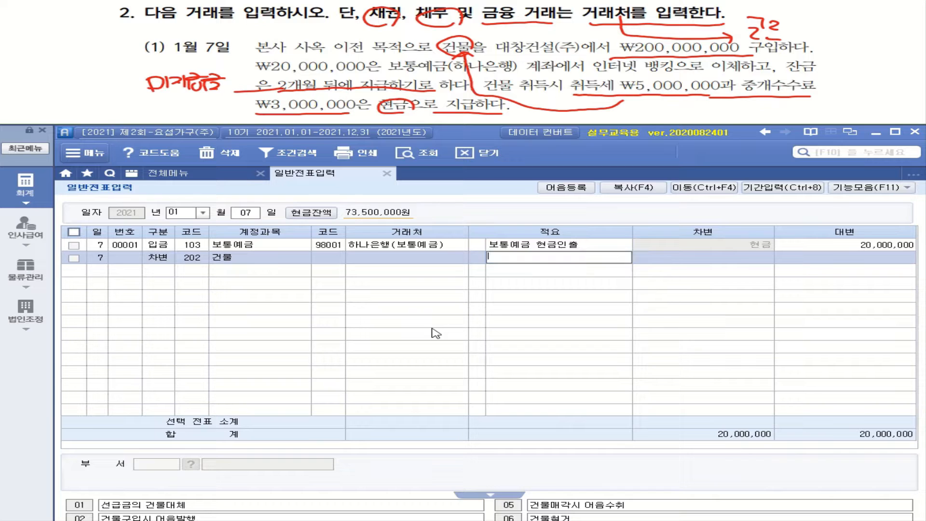
{"action": "key", "text": "Return"}
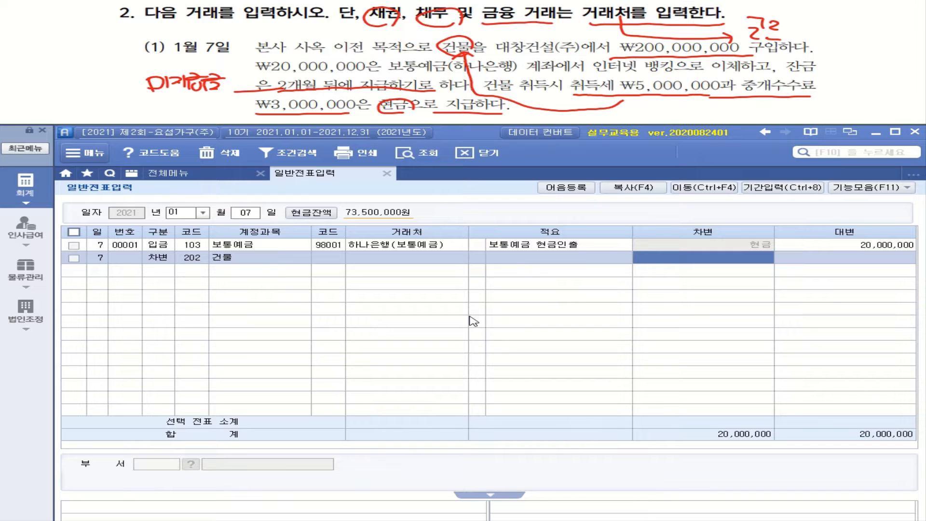
{"action": "type", "text": "20"}
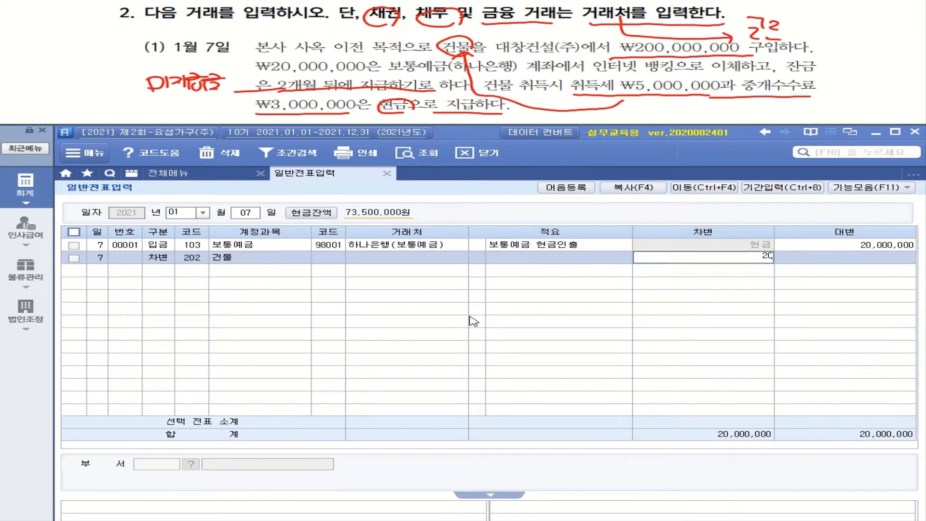
{"action": "type", "text": "8,000,000"}
{"action": "key", "text": "Return"}
{"action": "key", "text": "Return"}
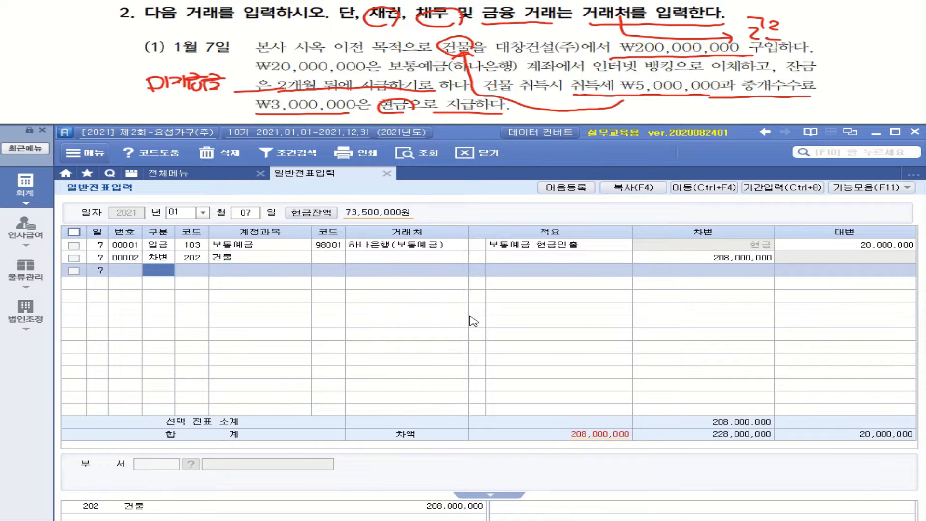
- Add a credit (대변) line for account 103 보통예금 with 하나은행(보통예금) as the counterparty and an amount of 20,000,000
{"action": "type", "text": "4"}
{"action": "key", "text": "Return"}
{"action": "type", "text": "103"}
{"action": "key", "text": "Return"}
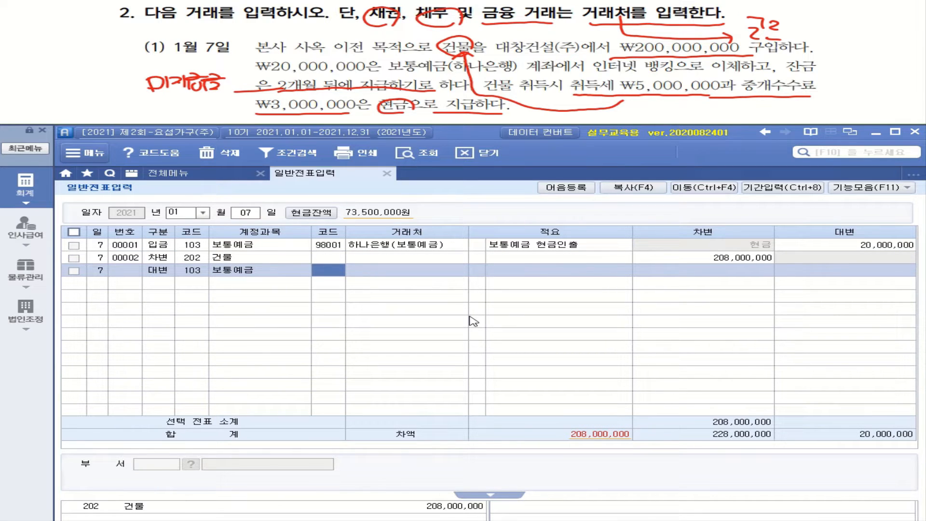
{"action": "type", "text": "하나"}
{"action": "key", "text": "Return"}
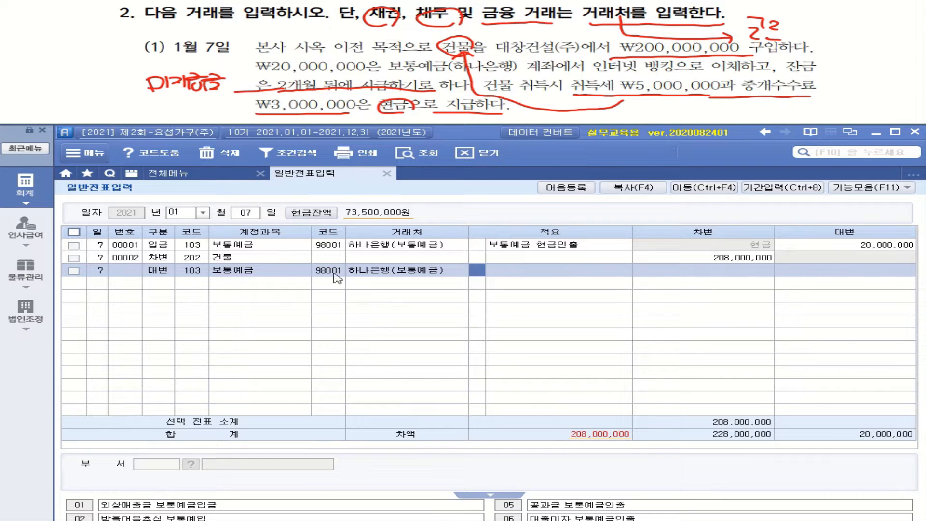
{"action": "key", "text": "Return"}
{"action": "key", "text": "Return"}
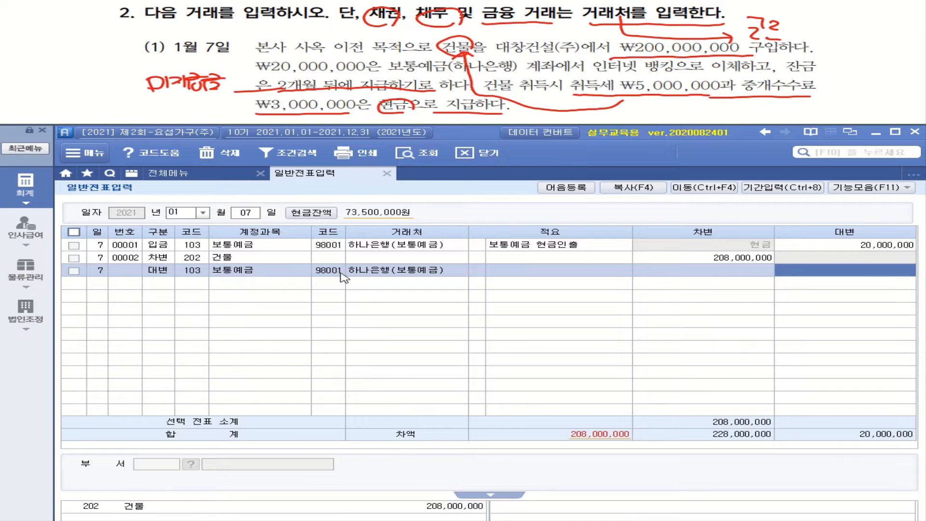
{"action": "type", "text": "20000000"}
{"action": "key", "text": "Return"}
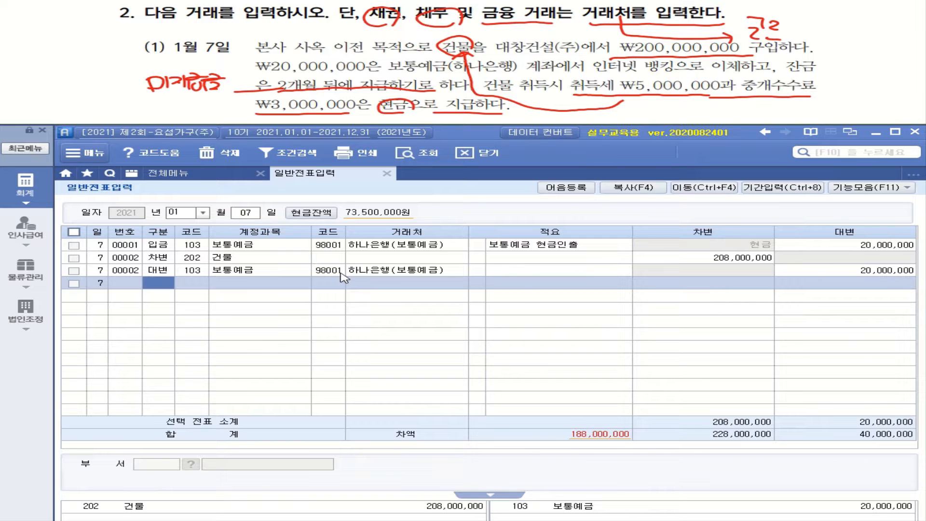
- Add a credit line for account 253 미지급금 with 대창건설(주) as the vendor and no description
{"action": "key", "text": "4"}
{"action": "key", "text": "Return"}
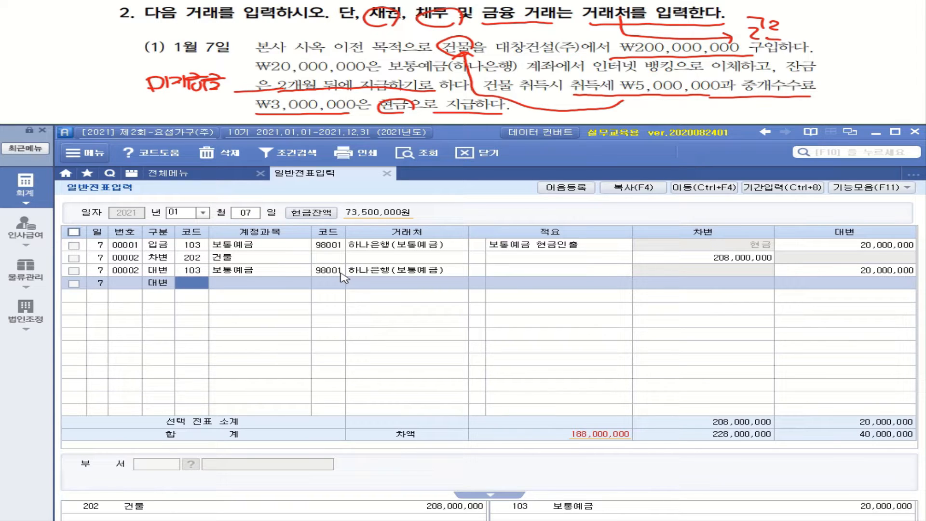
{"action": "type", "text": "253"}
{"action": "key", "text": "Return"}
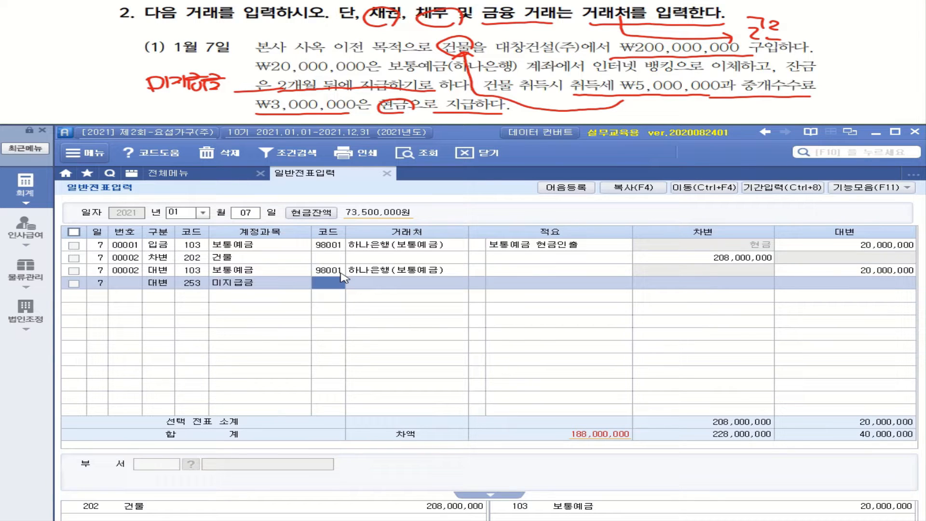
{"action": "type", "text": "대처"}
{"action": "type", "text": "창"}
{"action": "key", "text": "Return"}
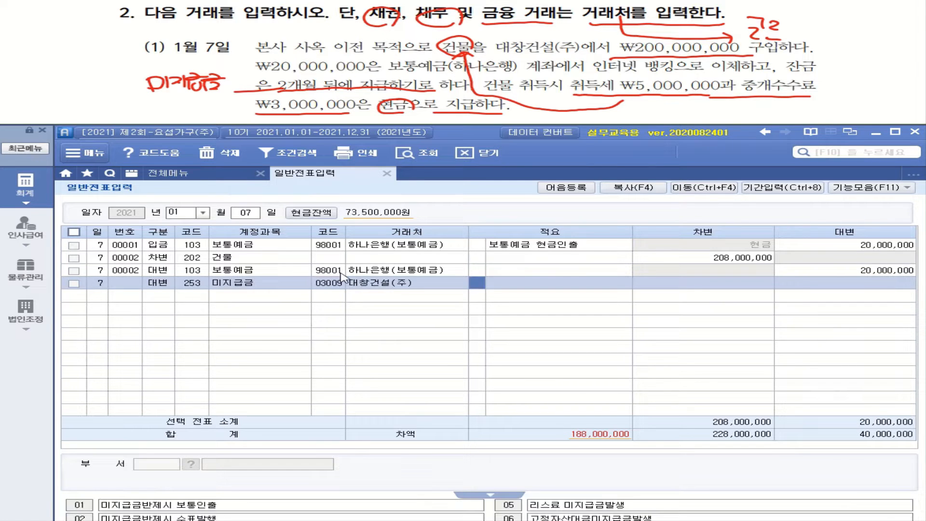
{"action": "key", "text": "Return"}
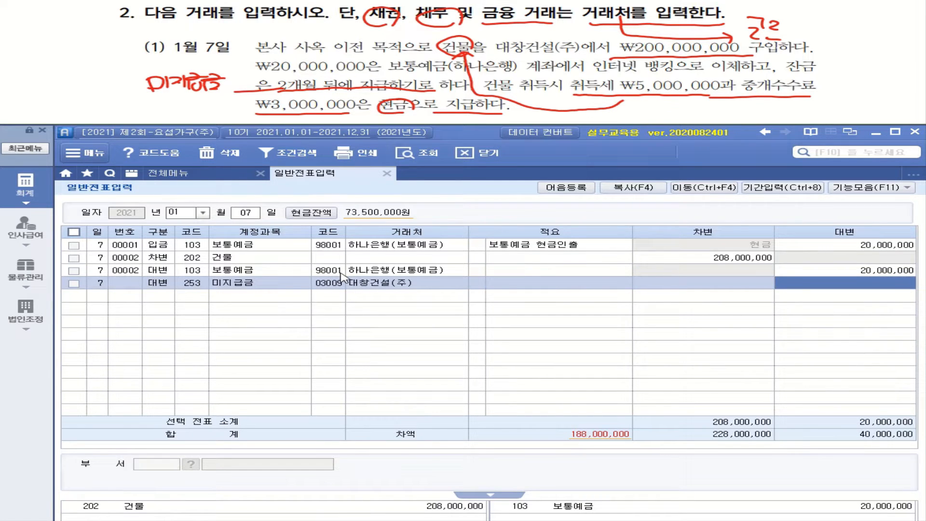
- Set the credit amount of the 미지급금 line to 180,000,000
{"action": "type", "text": "120000"}
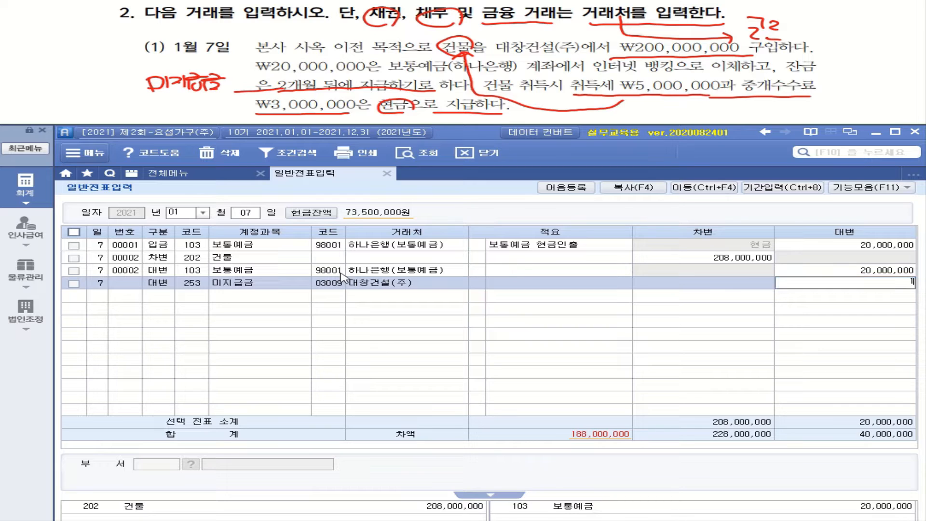
{"action": "key", "text": "BackSpace"}
{"action": "key", "text": "BackSpace"}
{"action": "key", "text": "BackSpace"}
{"action": "key", "text": "BackSpace"}
{"action": "key", "text": "BackSpace"}
{"action": "key", "text": "BackSpace"}
{"action": "type", "text": "180,000,000"}
{"action": "key", "text": "Return"}
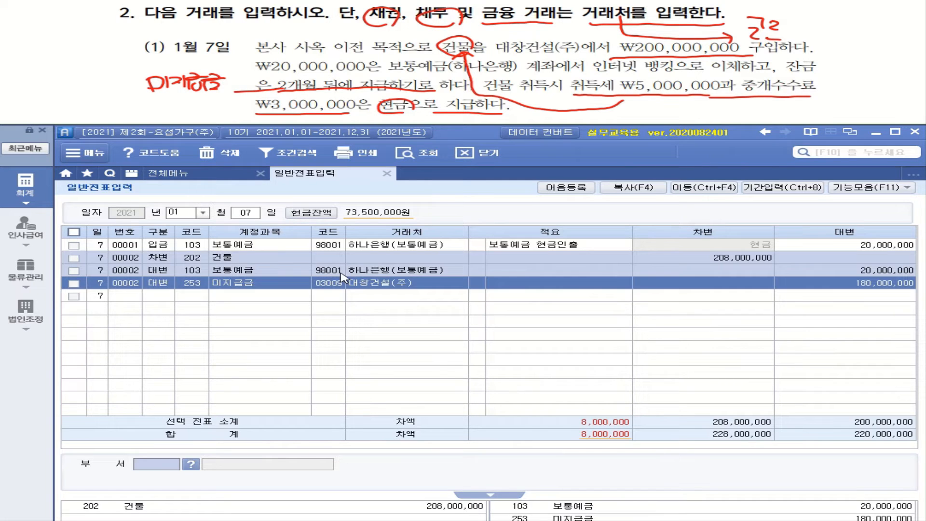
- Add a credit line for account 101 현금 with no vendor or description and an amount of 8,000,000
{"action": "type", "text": "101"}
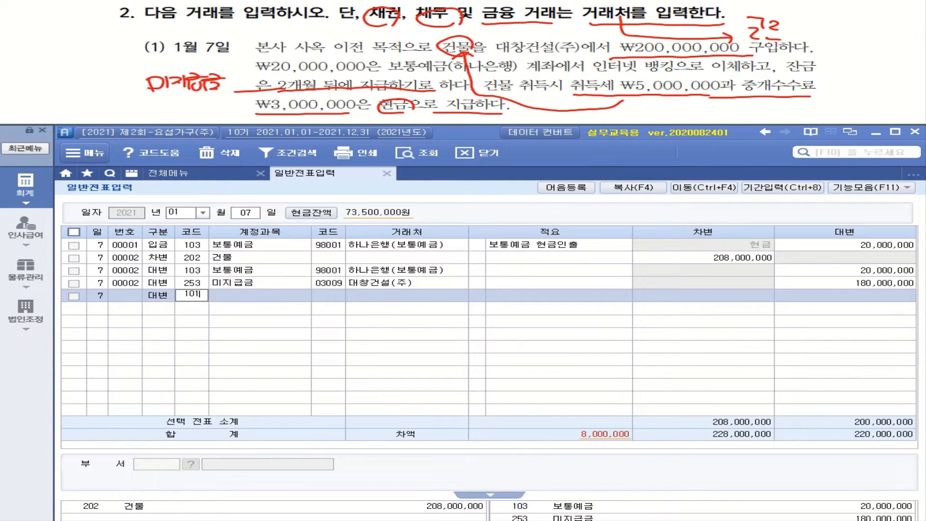
{"action": "key", "text": "Return"}
{"action": "key", "text": "Return"}
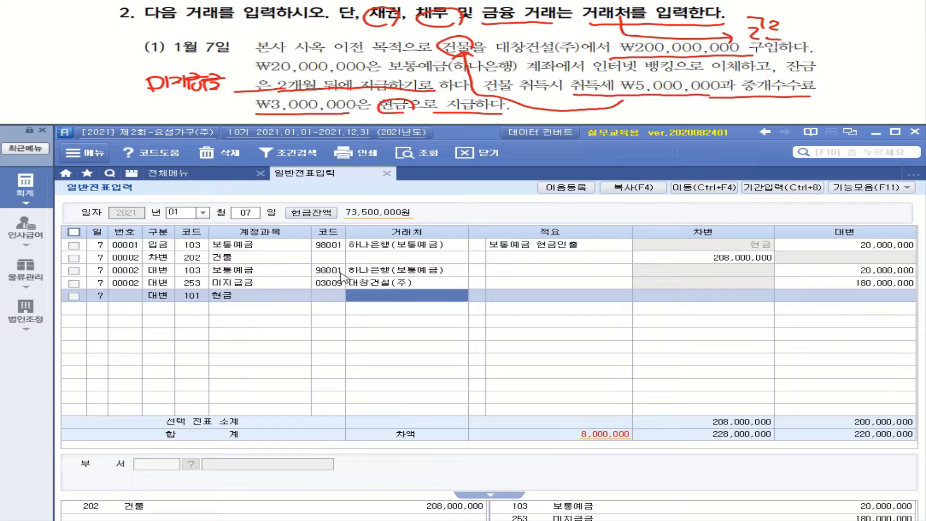
{"action": "key", "text": "Return"}
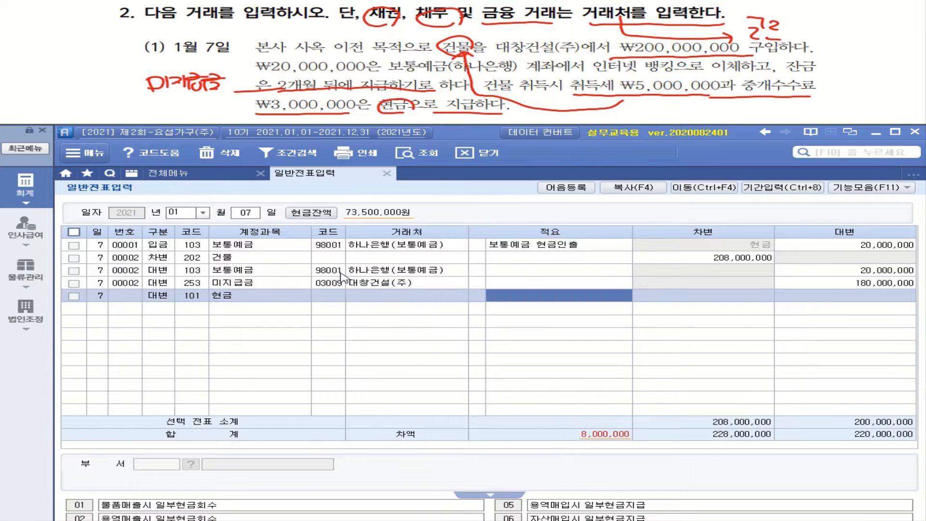
{"action": "key", "text": "Return"}
{"action": "type", "text": "8000000"}
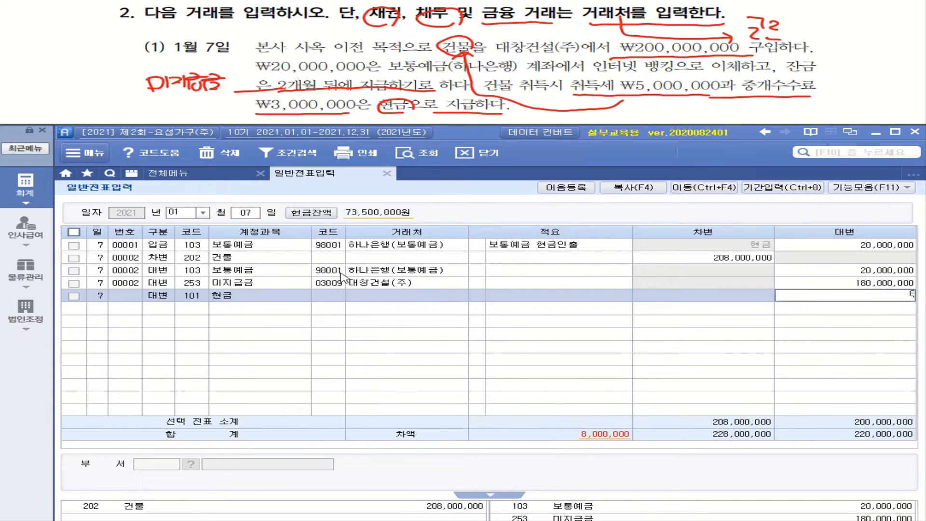
{"action": "key", "text": "Return"}
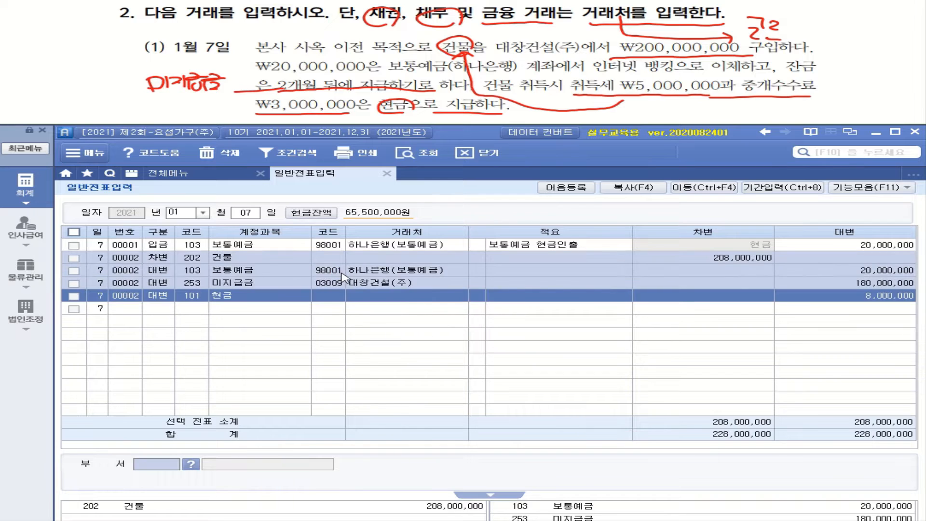
{"action": "left_click", "coordinate": [191, 296]}
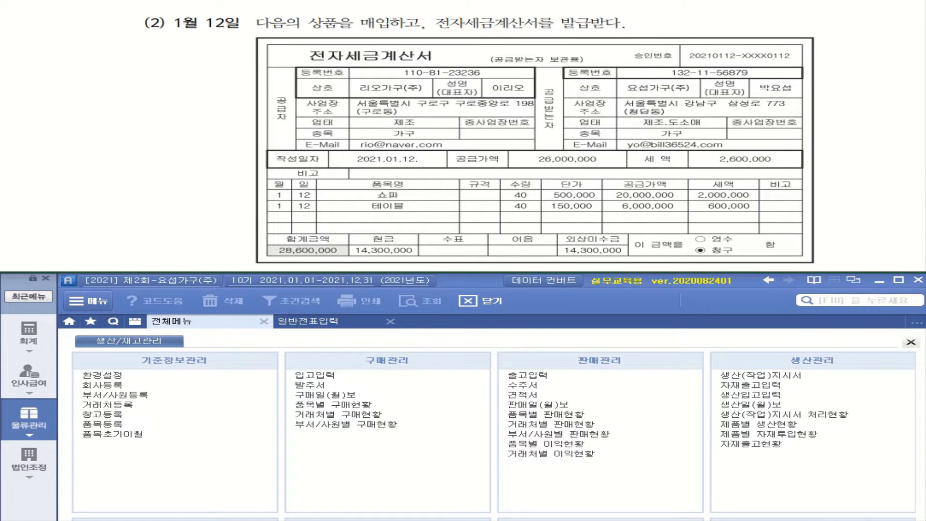
- Circle 매입 in the January 12 transaction text and 전자 in the title of its tax invoice
{"action": "mouse_move", "coordinate": [393, 20]}
{"action": "left_mouse_down"}
{"action": "mouse_move", "coordinate": [357, 26]}
{"action": "mouse_move", "coordinate": [393, 26]}
{"action": "mouse_move", "coordinate": [381, 32]}
{"action": "left_mouse_up"}
{"action": "mouse_move", "coordinate": [339, 63]}
{"action": "left_mouse_down"}
{"action": "mouse_move", "coordinate": [311, 65]}
{"action": "mouse_move", "coordinate": [344, 57]}
{"action": "left_mouse_up"}
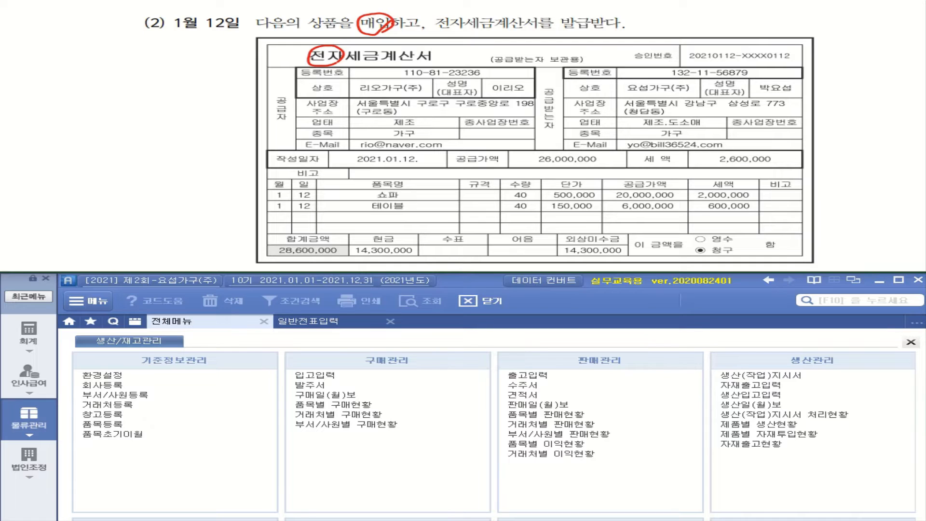
- Underline 리오가구(주), 요섭가구(주), the 26,000,000 supply value and the 2,600,000 tax on the invoice, and circle 받는자
{"action": "left_click_drag", "start_coordinate": [357, 95], "coordinate": [410, 95]}
{"action": "mouse_move", "coordinate": [538, 134]}
{"action": "left_mouse_down"}
{"action": "mouse_move", "coordinate": [540, 116]}
{"action": "mouse_move", "coordinate": [559, 135]}
{"action": "left_mouse_up"}
{"action": "left_click_drag", "start_coordinate": [626, 96], "coordinate": [689, 95]}
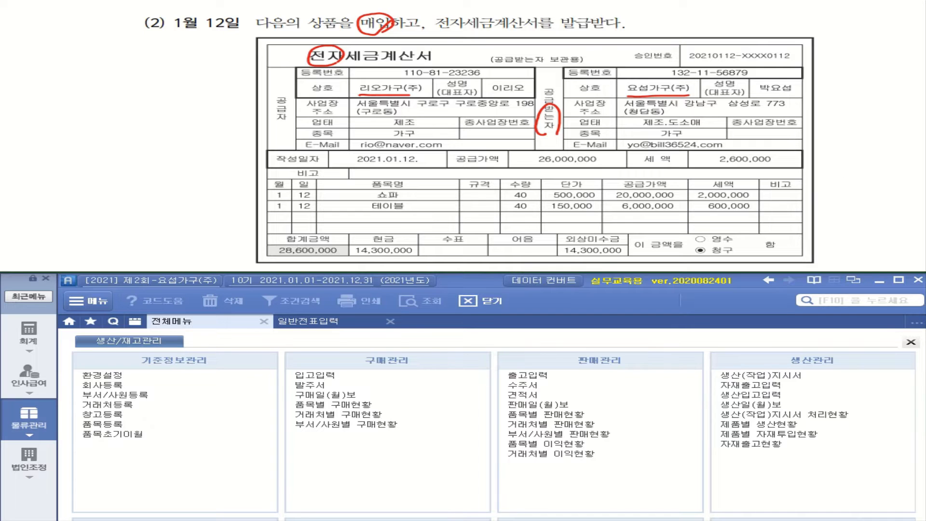
{"action": "left_click_drag", "start_coordinate": [530, 172], "coordinate": [590, 170]}
{"action": "left_click_drag", "start_coordinate": [711, 171], "coordinate": [778, 168]}
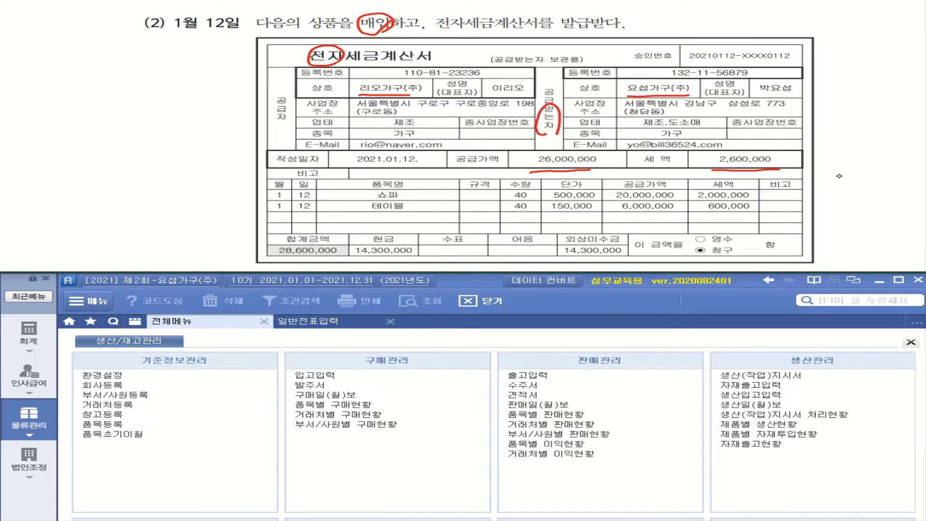
- Check-mark the 쇼파 and 테이블 items, and underline and circle the 14,300,000 현금 and 외상미수금 amounts on the invoice
{"action": "mouse_move", "coordinate": [423, 190]}
{"action": "left_mouse_down"}
{"action": "mouse_move", "coordinate": [433, 191]}
{"action": "mouse_move", "coordinate": [426, 210]}
{"action": "mouse_move", "coordinate": [432, 203]}
{"action": "left_mouse_up"}
{"action": "left_click_drag", "start_coordinate": [353, 259], "coordinate": [412, 255]}
{"action": "left_click_drag", "start_coordinate": [558, 259], "coordinate": [624, 258]}
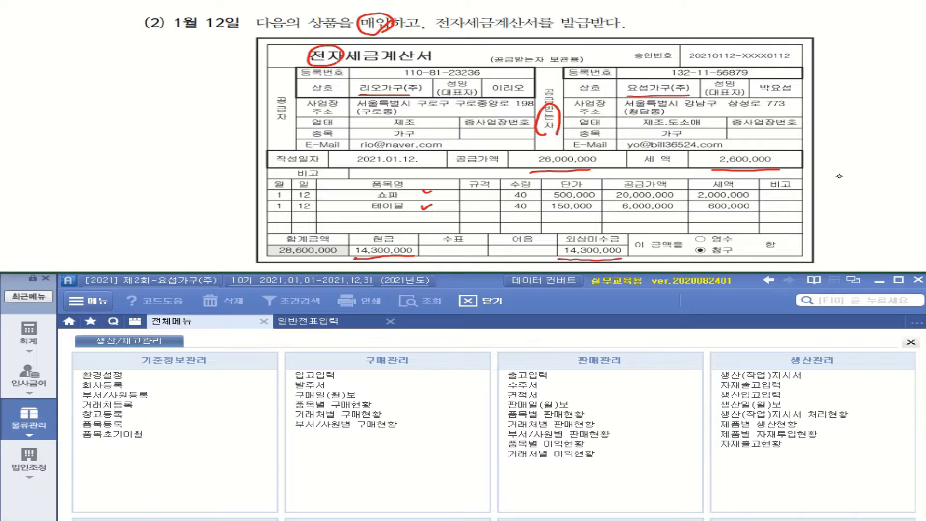
{"action": "mouse_move", "coordinate": [356, 258]}
{"action": "left_mouse_down"}
{"action": "mouse_move", "coordinate": [394, 235]}
{"action": "mouse_move", "coordinate": [409, 249]}
{"action": "left_mouse_up"}
{"action": "mouse_move", "coordinate": [566, 259]}
{"action": "left_mouse_down"}
{"action": "mouse_move", "coordinate": [576, 233]}
{"action": "mouse_move", "coordinate": [623, 256]}
{"action": "left_mouse_up"}
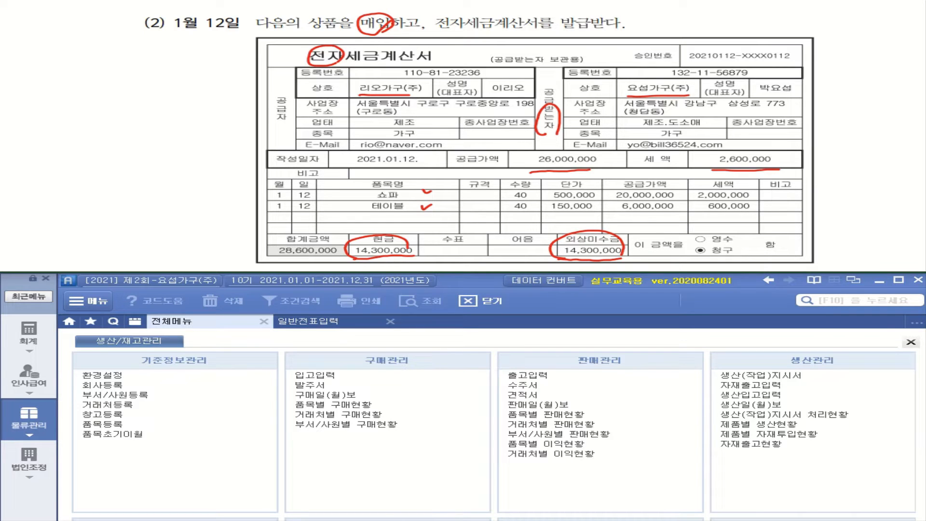
- Open 입고입력 for January 12, 2021 and set the first entry's processing type to 건별과세
{"action": "left_click", "coordinate": [328, 377]}
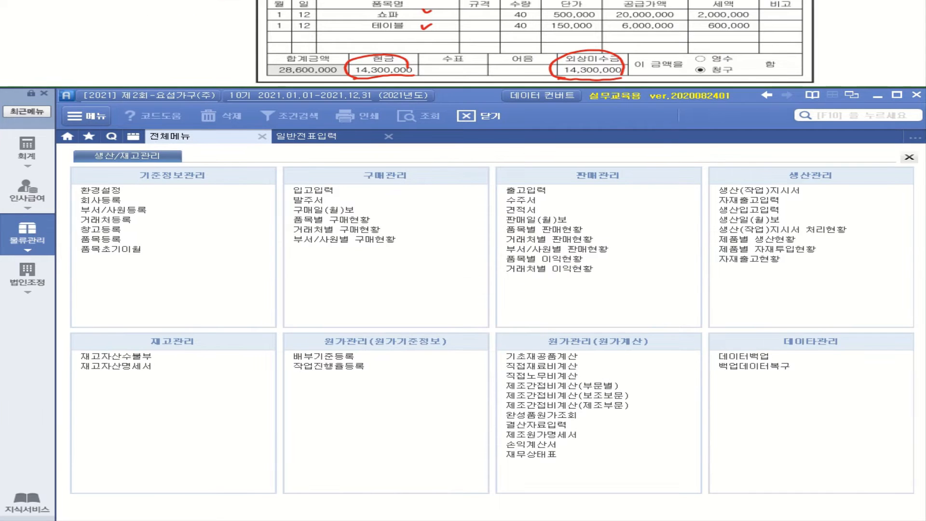
{"action": "left_click", "coordinate": [322, 191]}
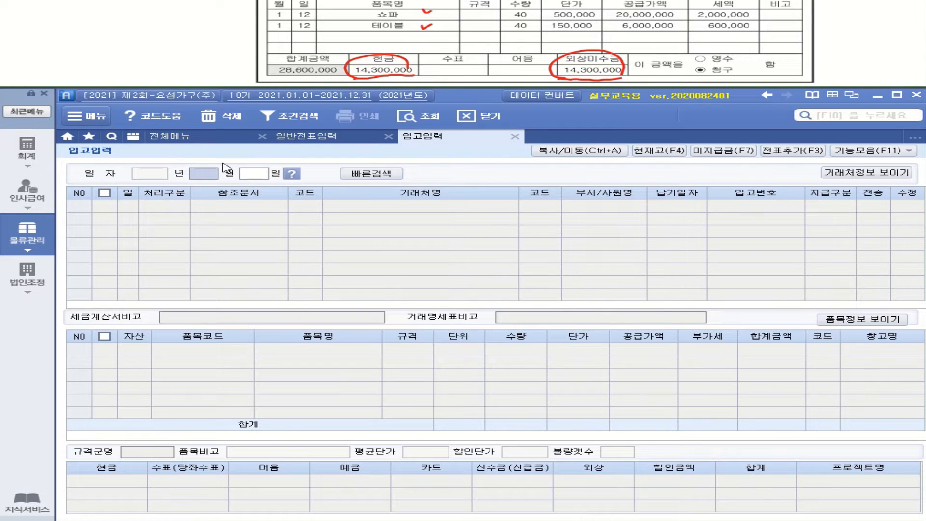
{"action": "type", "text": "1"}
{"action": "key", "text": "Return"}
{"action": "type", "text": "12"}
{"action": "key", "text": "Return"}
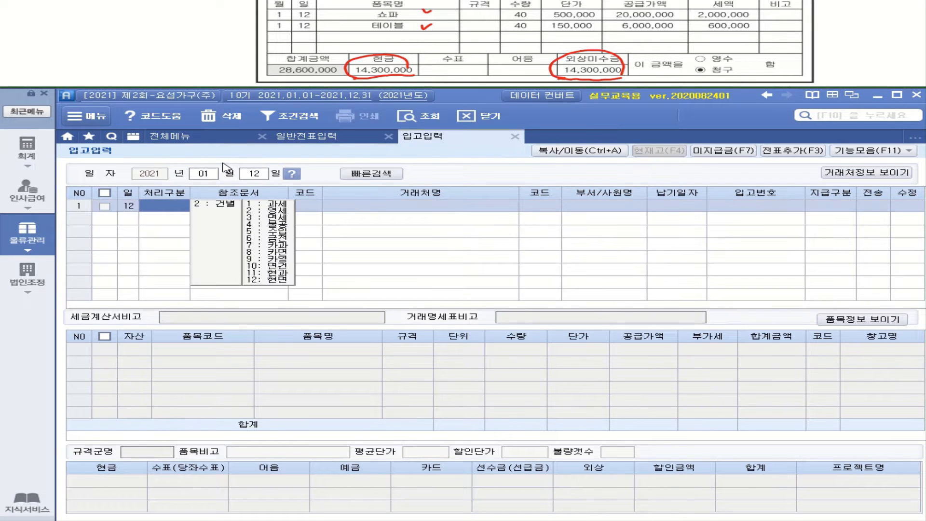
{"action": "left_click", "coordinate": [218, 205]}
{"action": "left_click", "coordinate": [271, 204]}
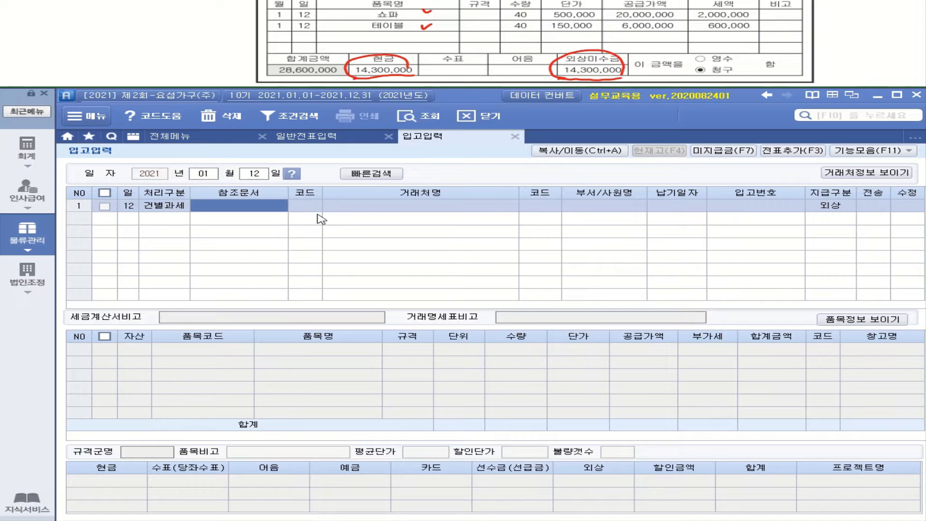
- Set the receipt's vendor to 리오가구(주) and its 지급구분 to 혼합
{"action": "left_click", "coordinate": [315, 207]}
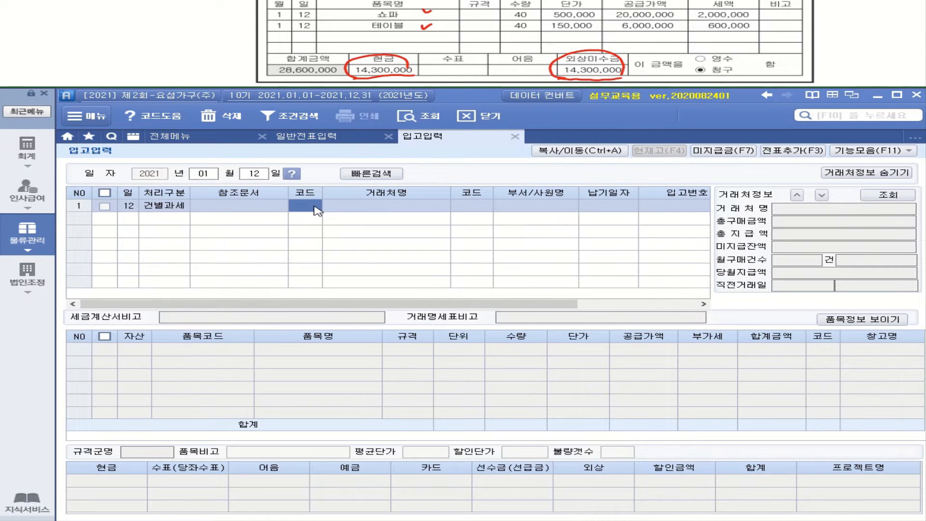
{"action": "type", "text": "리오"}
{"action": "key", "text": "Return"}
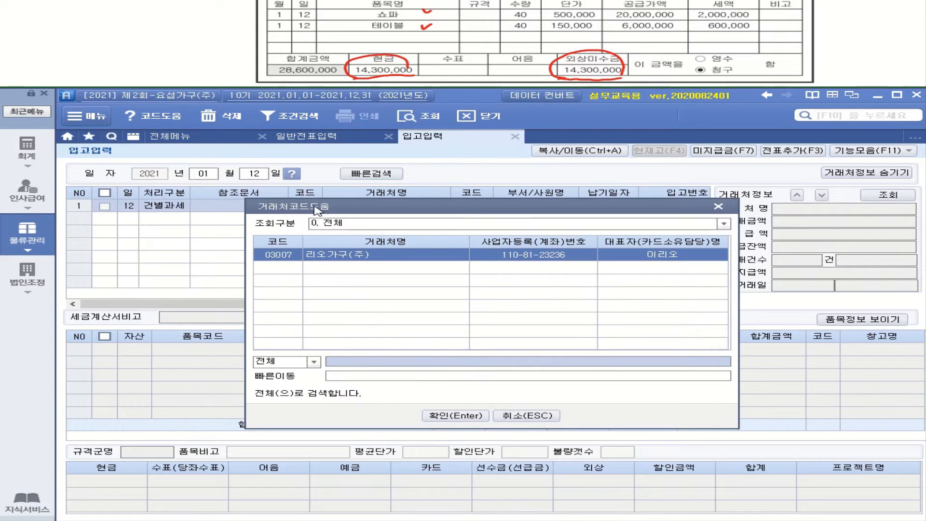
{"action": "left_click", "coordinate": [431, 414]}
{"action": "left_click", "coordinate": [859, 173]}
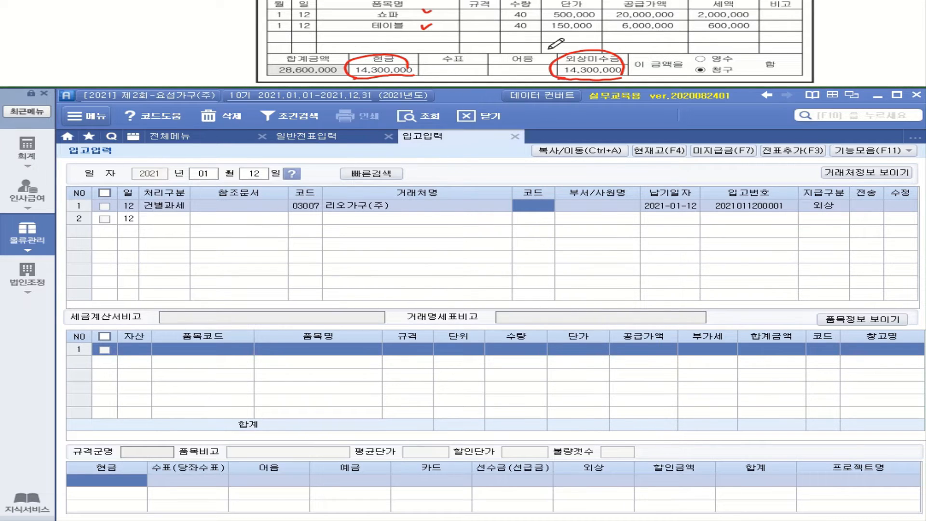
{"action": "left_click", "coordinate": [830, 206]}
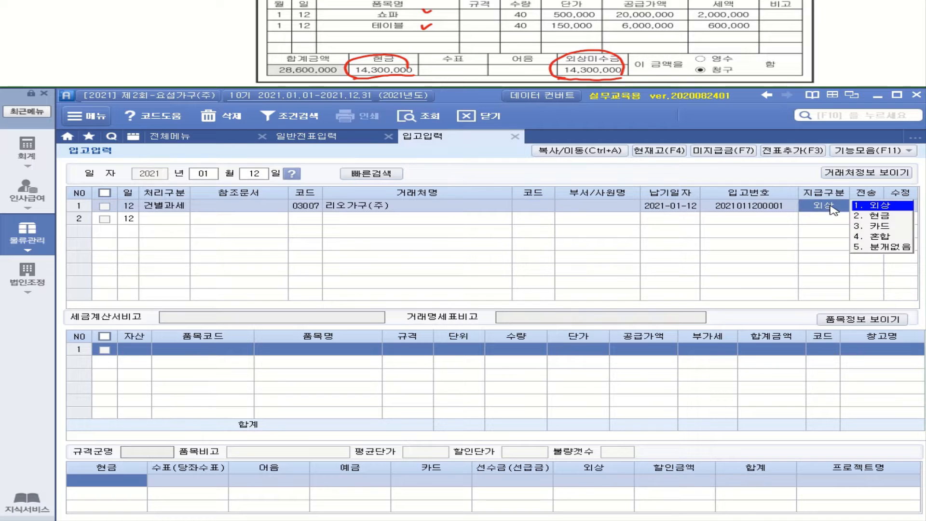
{"action": "left_click", "coordinate": [876, 237]}
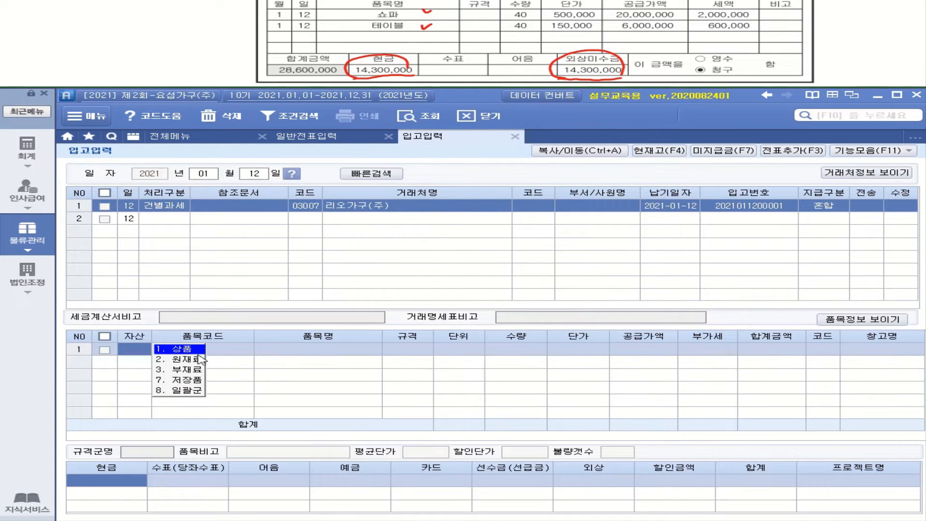
- Add the 상품 item 5003 쇼파 to the receipt with quantity 40 and unit price 500,000
{"action": "left_click", "coordinate": [202, 355]}
{"action": "key", "text": "F2"}
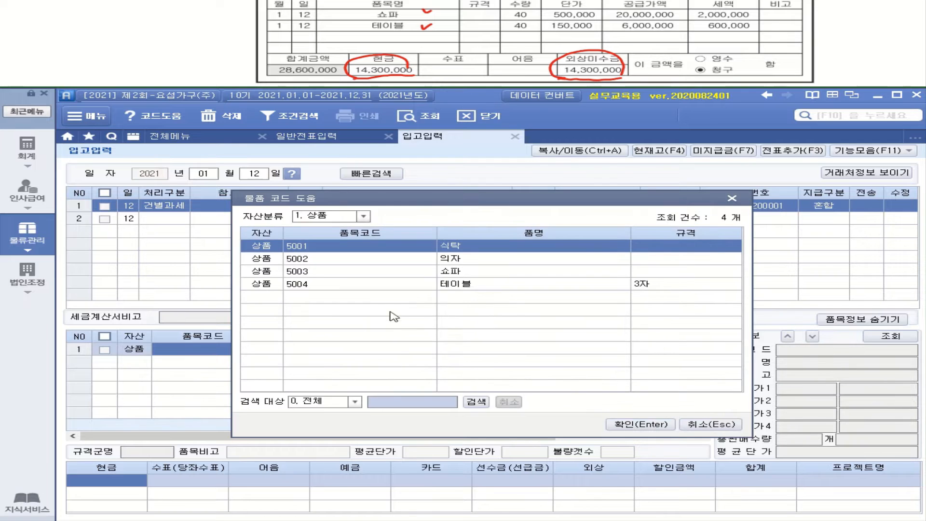
{"action": "double_click", "coordinate": [457, 274]}
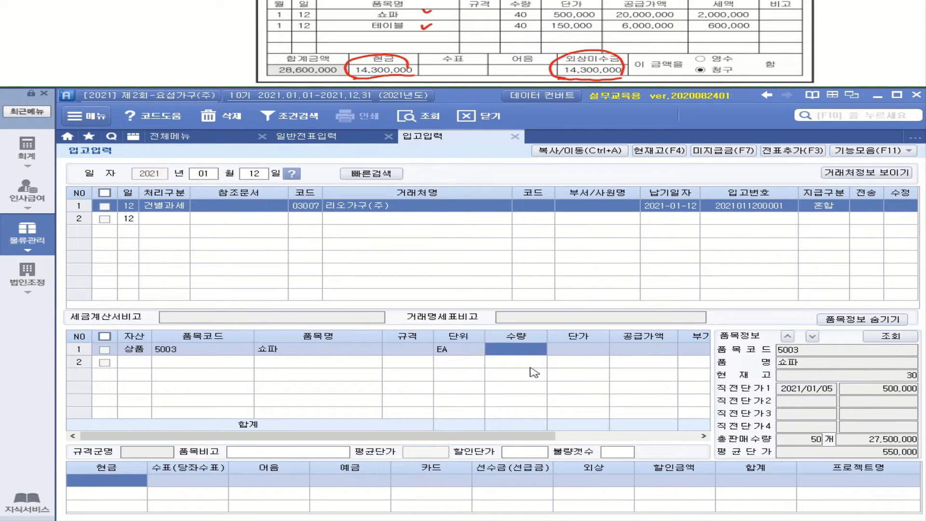
{"action": "type", "text": "40"}
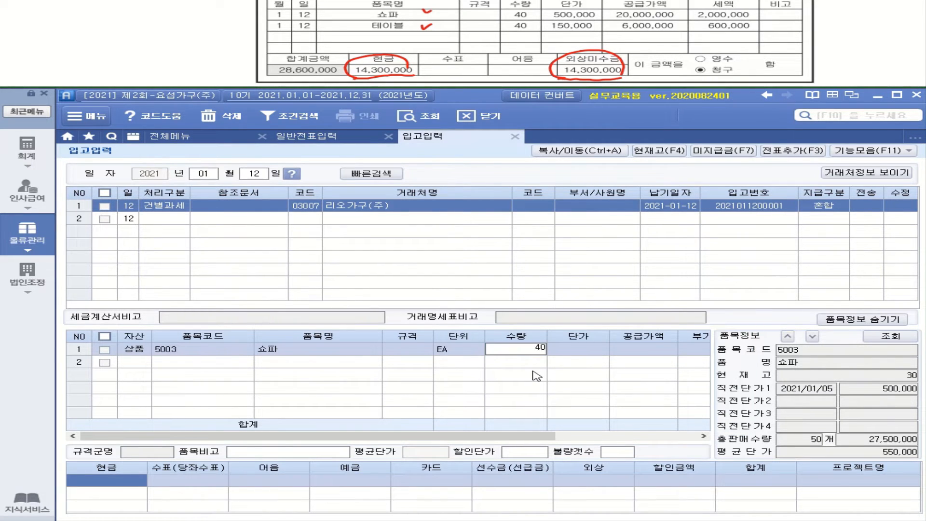
{"action": "key", "text": "Return"}
{"action": "type", "text": "500000"}
{"action": "key", "text": "Return"}
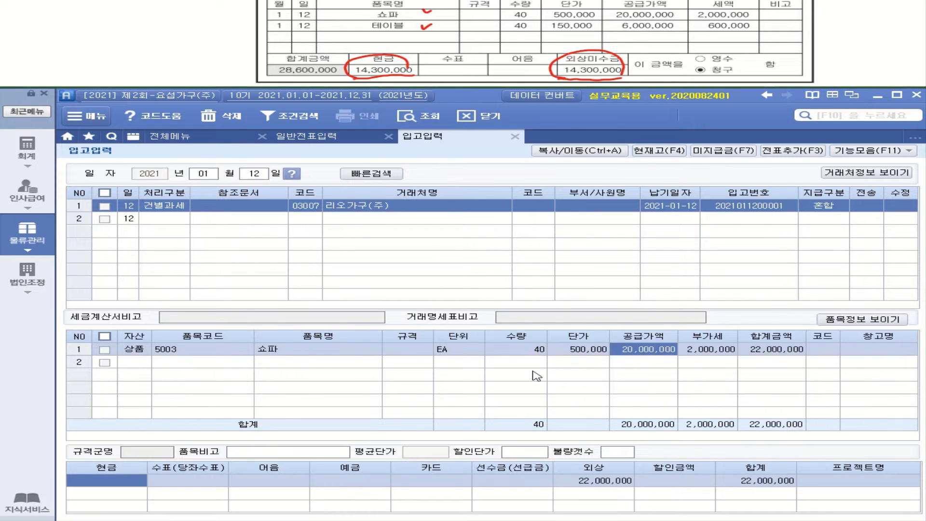
- Add the 상품 item 5004 테이블 as the second line with quantity 40 and unit price 150,000
{"action": "left_click", "coordinate": [137, 362]}
{"action": "left_click", "coordinate": [188, 364]}
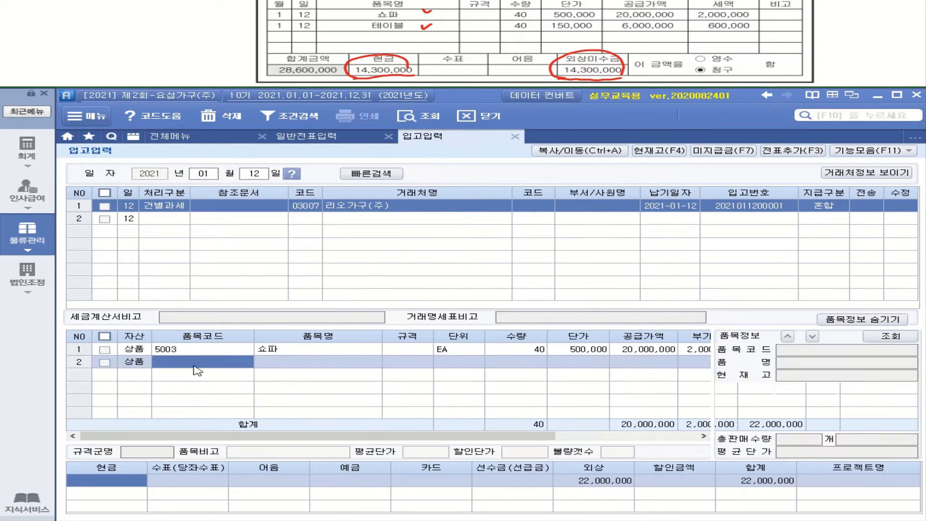
{"action": "key", "text": "F2"}
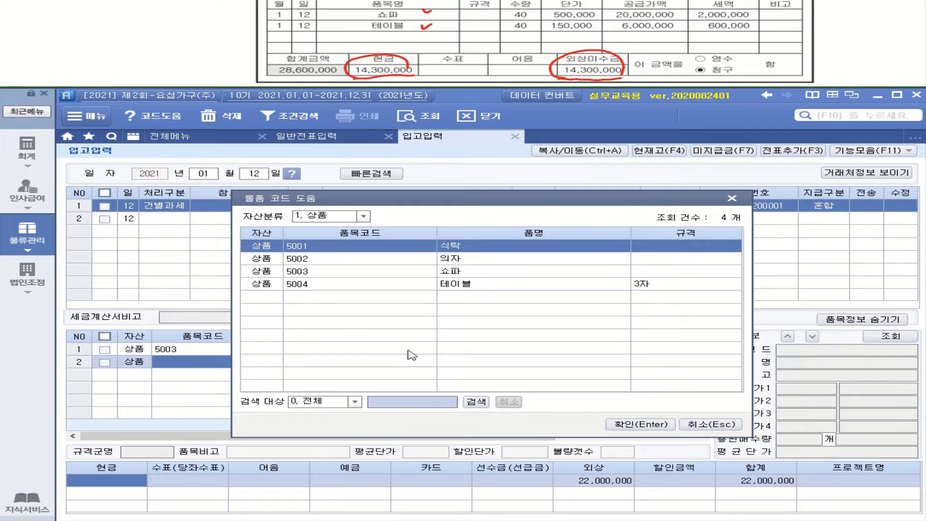
{"action": "double_click", "coordinate": [470, 286]}
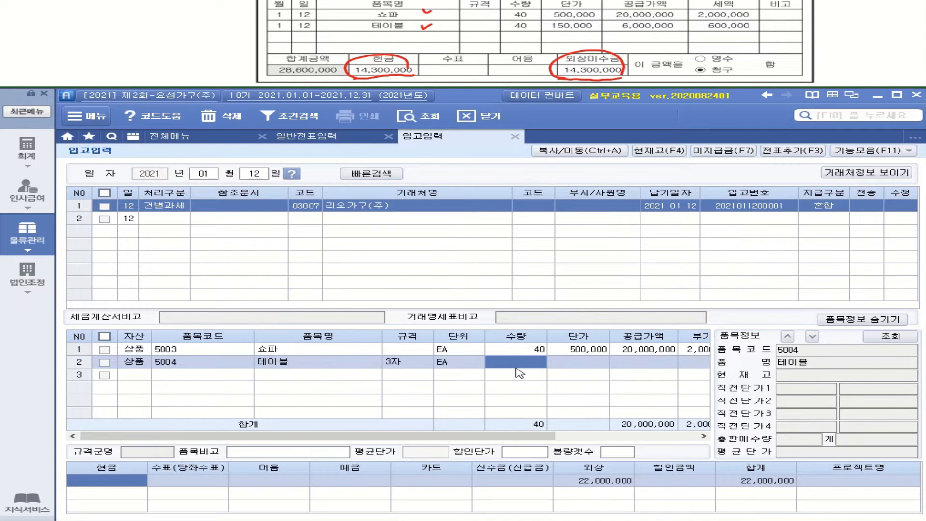
{"action": "type", "text": "40"}
{"action": "key", "text": "Return"}
{"action": "type", "text": "1500000"}
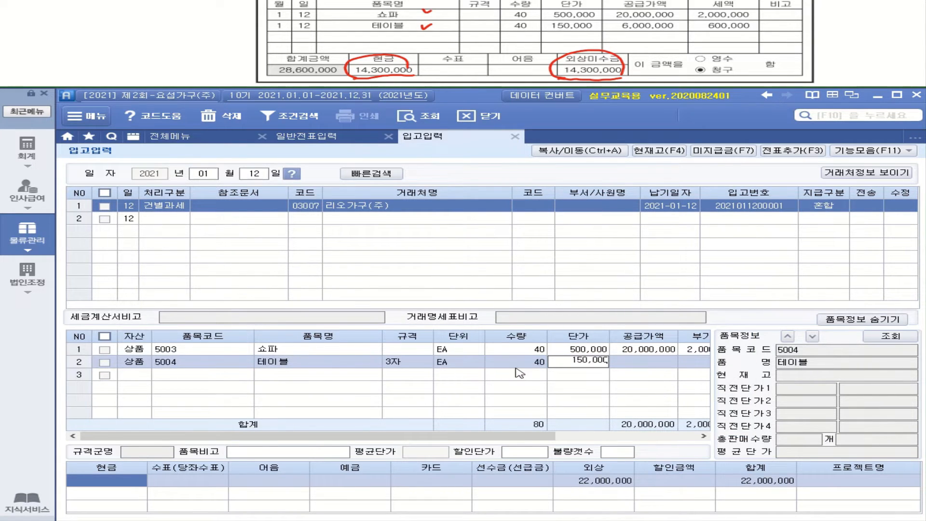
{"action": "key", "text": "Return"}
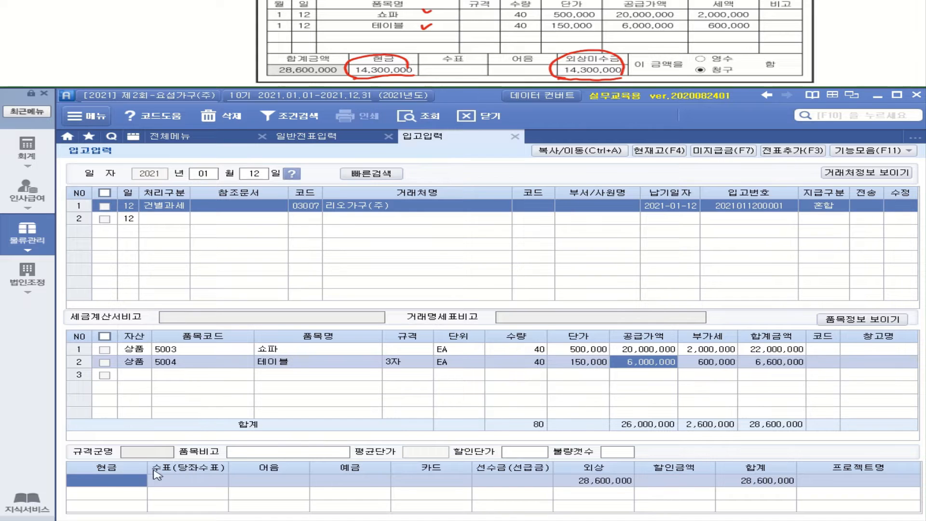
- Set the 현금 portion of the receipt's payment to 14,300,000
{"action": "left_click", "coordinate": [114, 484]}
{"action": "type", "text": "1"}
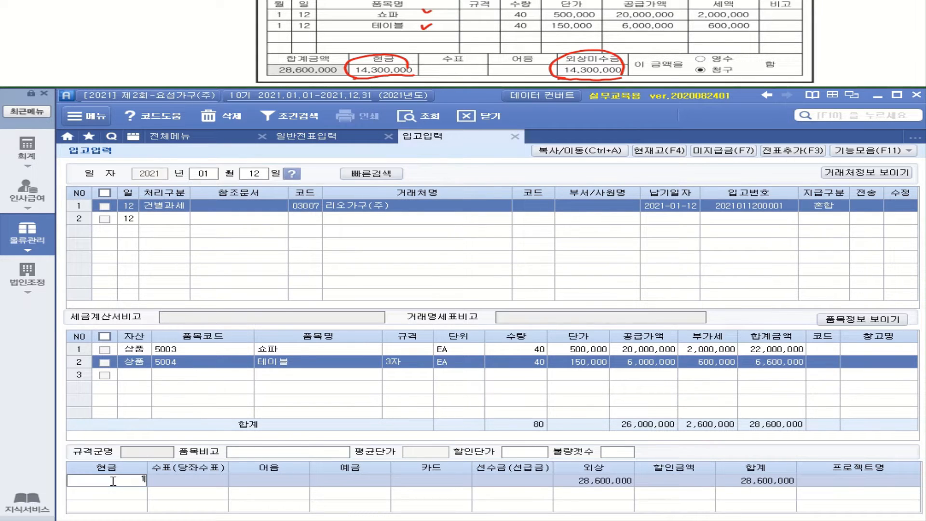
{"action": "type", "text": "4,300,000"}
{"action": "key", "text": "Return"}
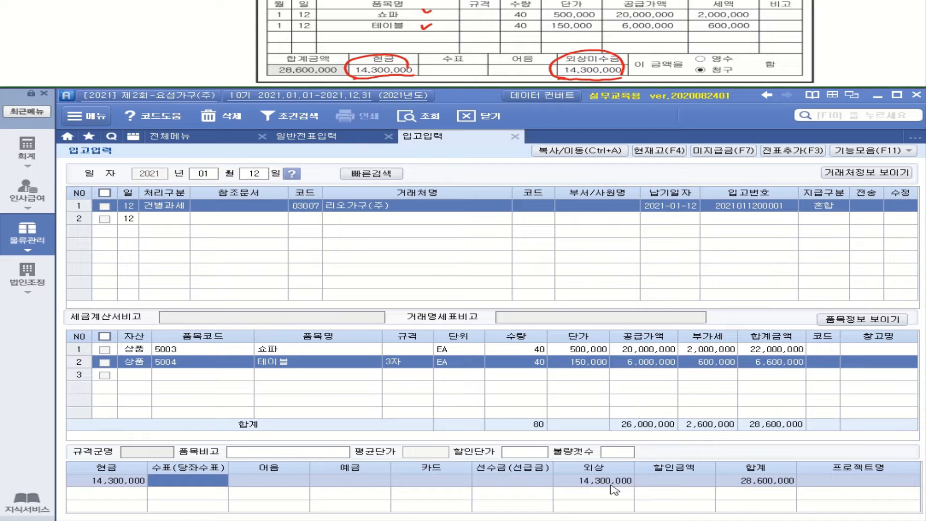
- Select the January 12 리오가구(주) receipt and transfer it to the accounting vouchers
{"action": "left_click", "coordinate": [104, 207]}
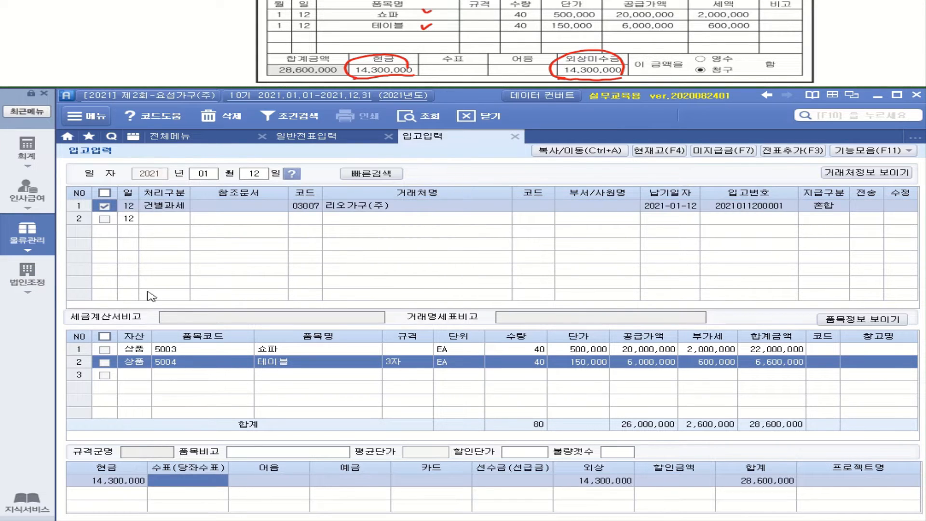
{"action": "left_click", "coordinate": [107, 362]}
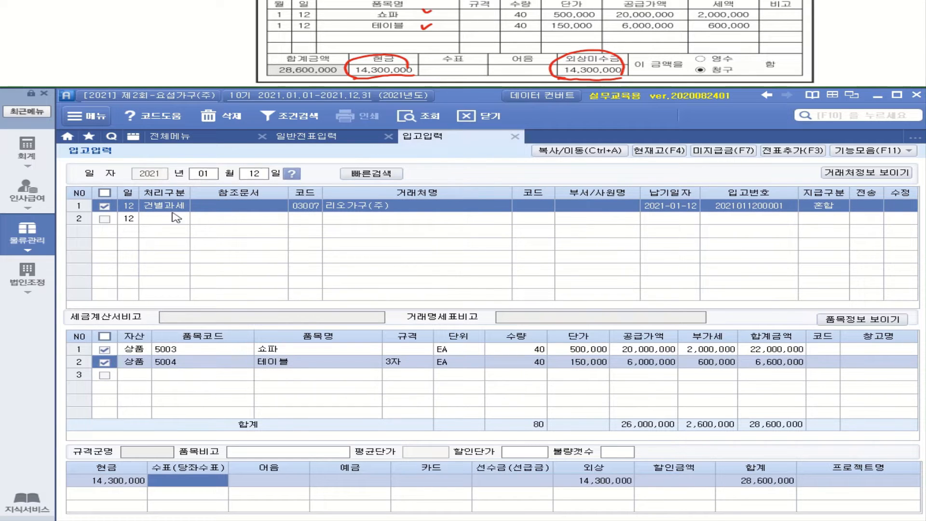
{"action": "left_click", "coordinate": [794, 151]}
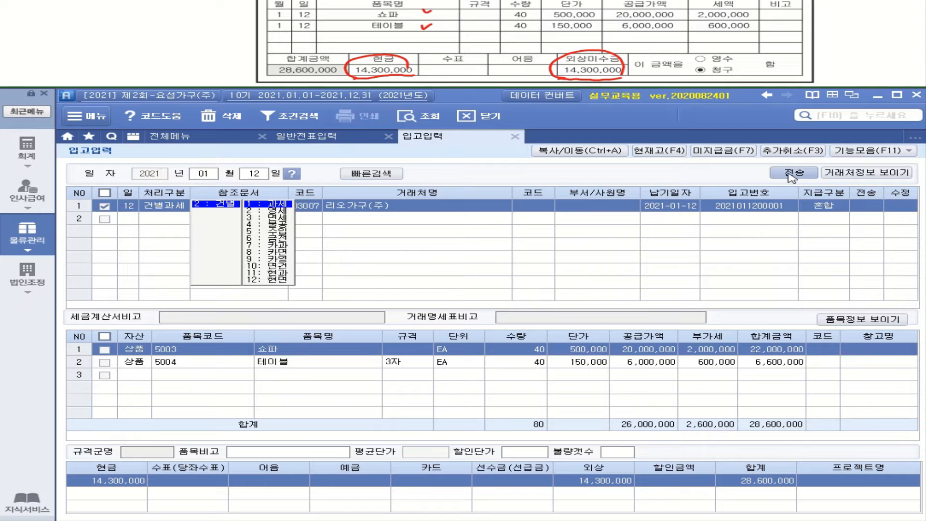
{"action": "left_click", "coordinate": [792, 173]}
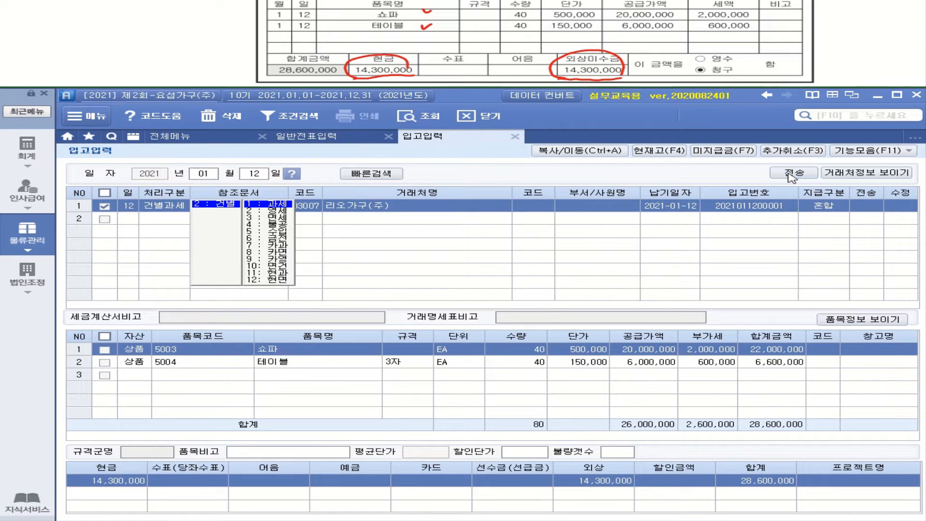
{"action": "left_click", "coordinate": [444, 292]}
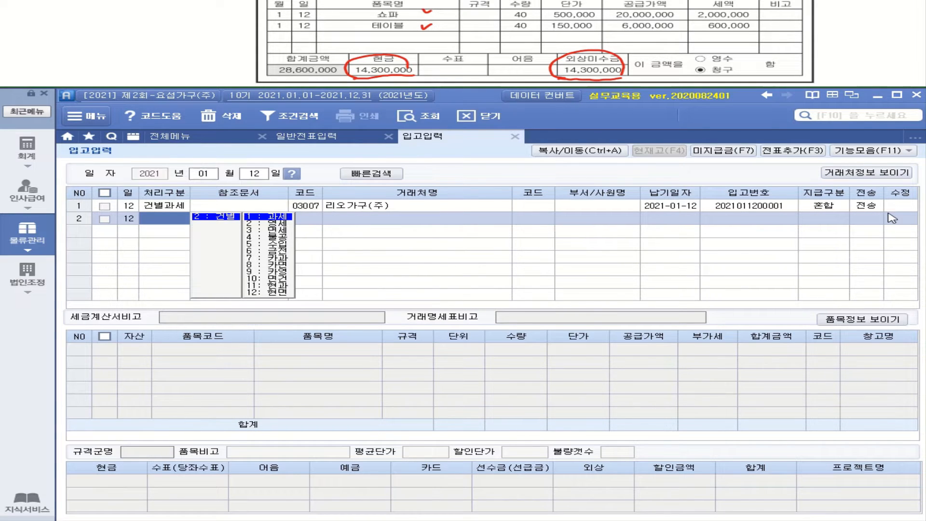
- Open 매입매출전표입력 in the accounting module and load the vouchers for January 12
{"action": "left_click", "coordinate": [35, 157]}
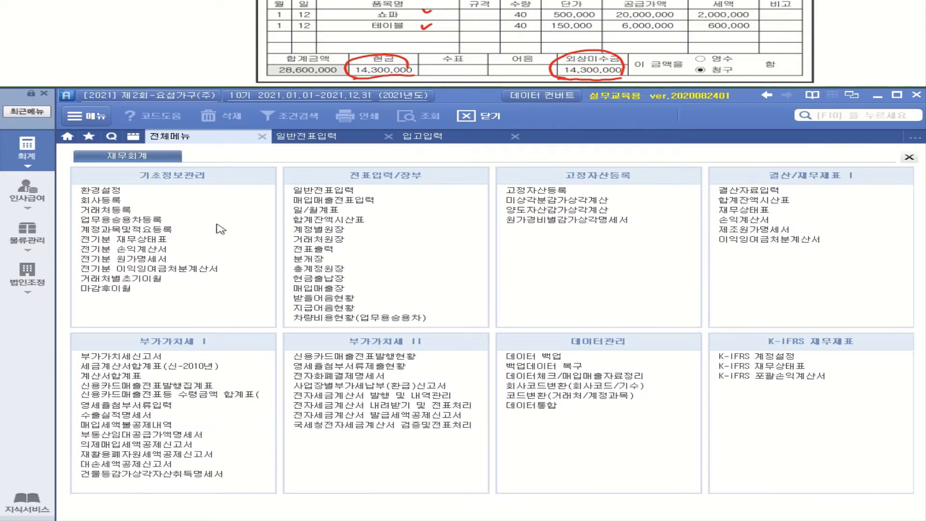
{"action": "left_click", "coordinate": [329, 202]}
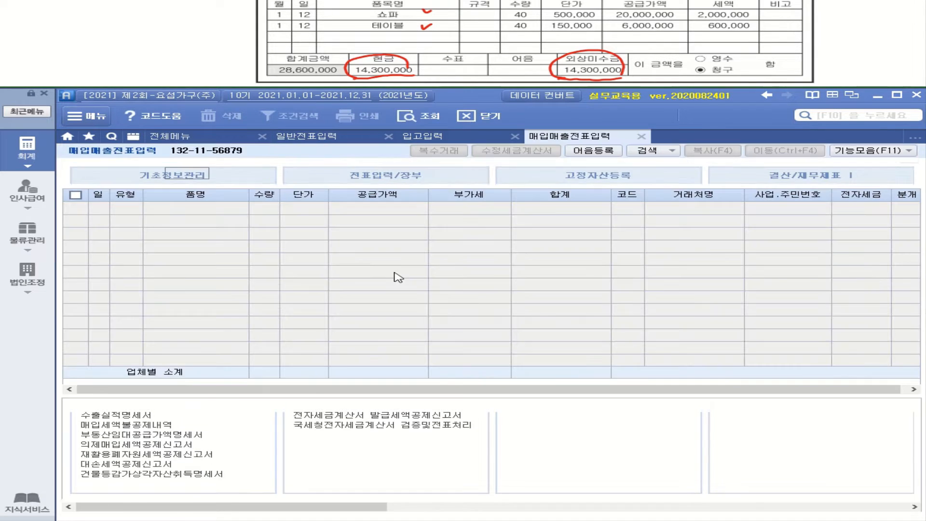
{"action": "left_click", "coordinate": [202, 173]}
{"action": "left_click", "coordinate": [194, 183]}
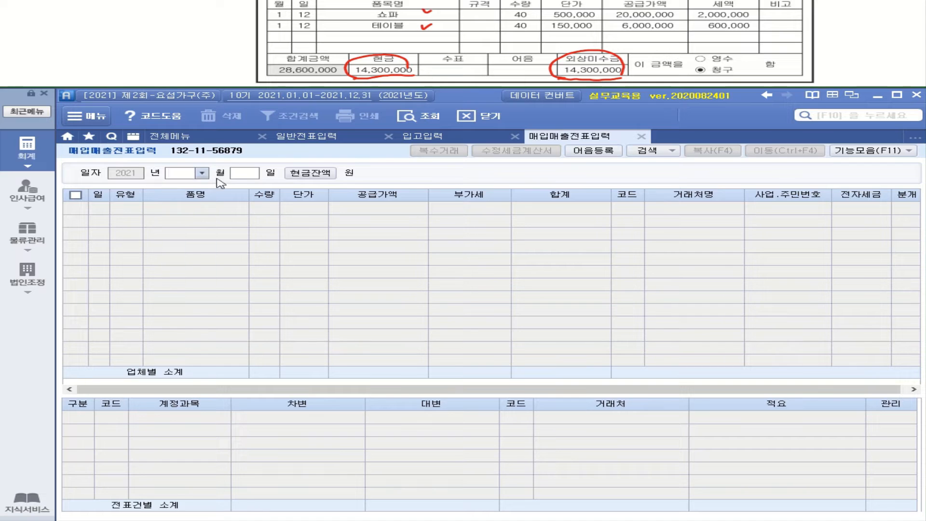
{"action": "type", "text": "12"}
{"action": "key", "text": "Return"}
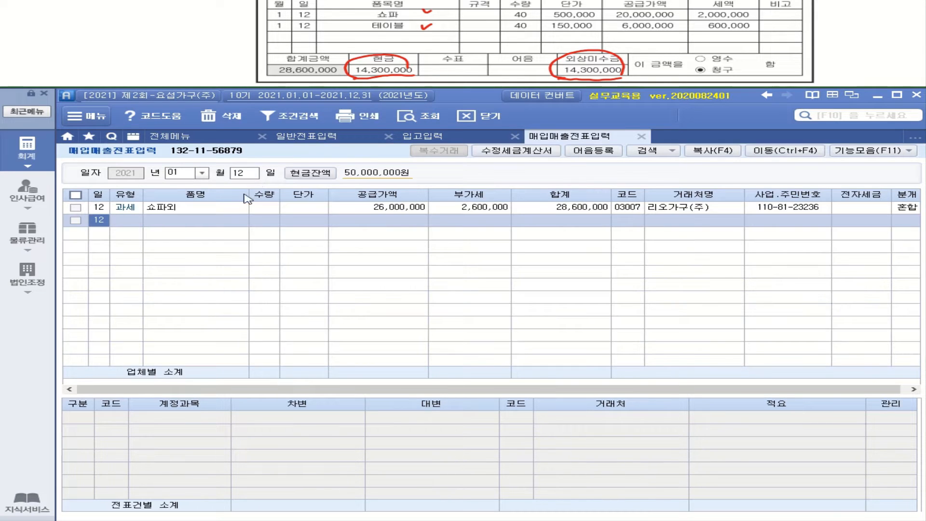
- Mark the January 12 리오가구(주) purchase voucher's electronic tax invoice status as 전자입력
{"action": "left_click", "coordinate": [216, 208]}
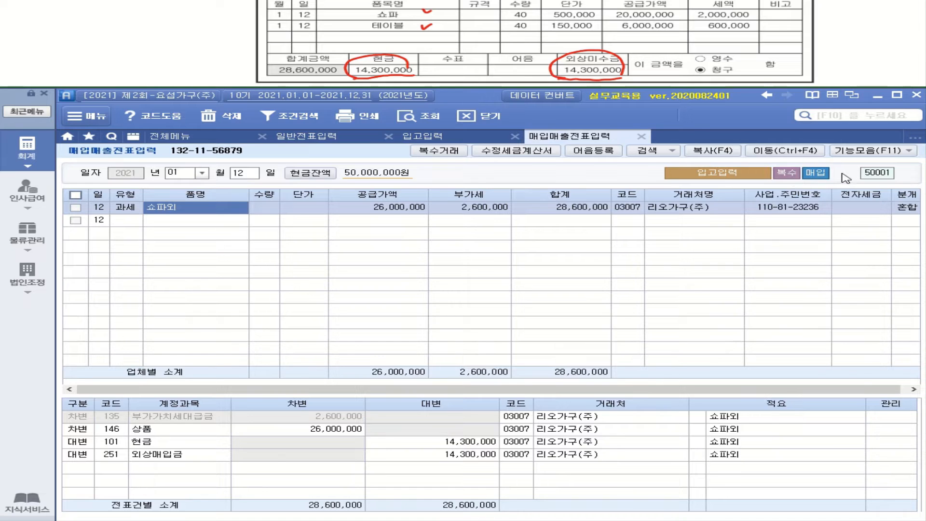
{"action": "left_click", "coordinate": [859, 208]}
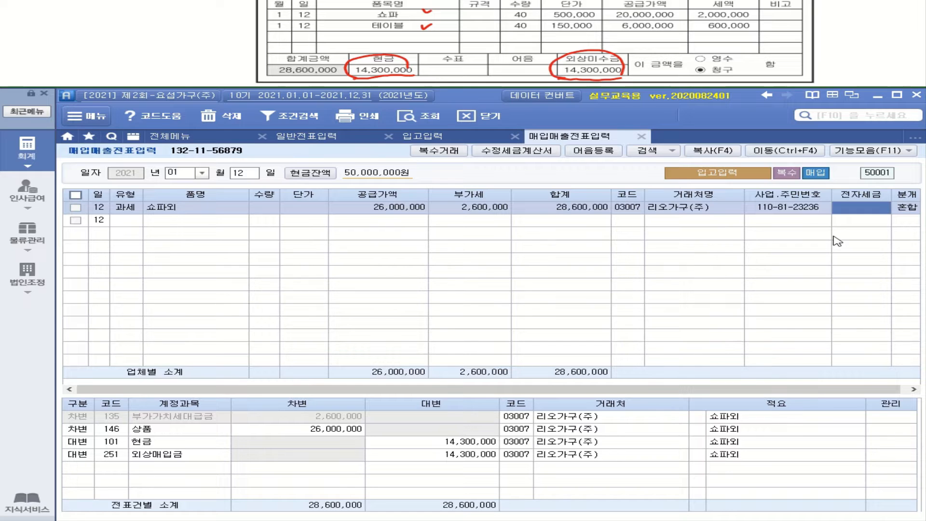
{"action": "type", "text": "1"}
{"action": "key", "text": "Return"}
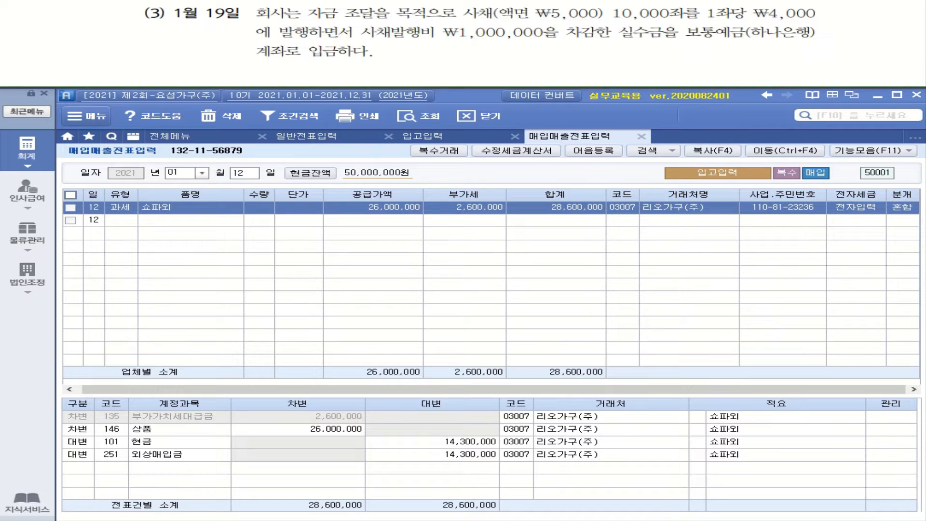
- Mark the ₩5,000 face value and 10,000좌 in the January 19 problem and handwrite the credit entry 사채 50,000,000
{"action": "left_click_drag", "start_coordinate": [552, 57], "coordinate": [516, 80]}
{"action": "left_click_drag", "start_coordinate": [587, 62], "coordinate": [566, 73]}
{"action": "left_click_drag", "start_coordinate": [573, 66], "coordinate": [596, 73]}
{"action": "left_click_drag", "start_coordinate": [595, 68], "coordinate": [614, 56]}
{"action": "left_click_drag", "start_coordinate": [603, 62], "coordinate": [622, 65]}
{"action": "left_click_drag", "start_coordinate": [621, 61], "coordinate": [631, 66]}
{"action": "mouse_move", "coordinate": [587, 22]}
{"action": "left_mouse_down"}
{"action": "mouse_move", "coordinate": [544, 21]}
{"action": "mouse_move", "coordinate": [535, 11]}
{"action": "mouse_move", "coordinate": [691, 25]}
{"action": "left_mouse_up"}
{"action": "left_click_drag", "start_coordinate": [587, 6], "coordinate": [654, 10]}
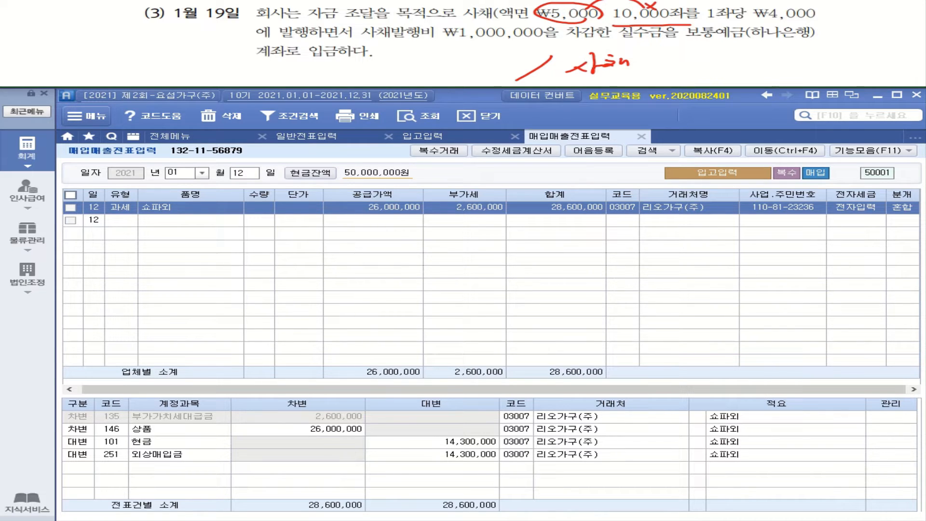
{"action": "mouse_move", "coordinate": [671, 55]}
{"action": "left_mouse_down"}
{"action": "mouse_move", "coordinate": [669, 70]}
{"action": "mouse_move", "coordinate": [718, 61]}
{"action": "left_mouse_up"}
{"action": "left_click", "coordinate": [702, 67]}
{"action": "left_click_drag", "start_coordinate": [734, 60], "coordinate": [734, 61]}
{"action": "left_click_drag", "start_coordinate": [749, 59], "coordinate": [767, 58]}
{"action": "left_click_drag", "start_coordinate": [784, 57], "coordinate": [785, 58]}
{"action": "left_click_drag", "start_coordinate": [799, 57], "coordinate": [799, 58]}
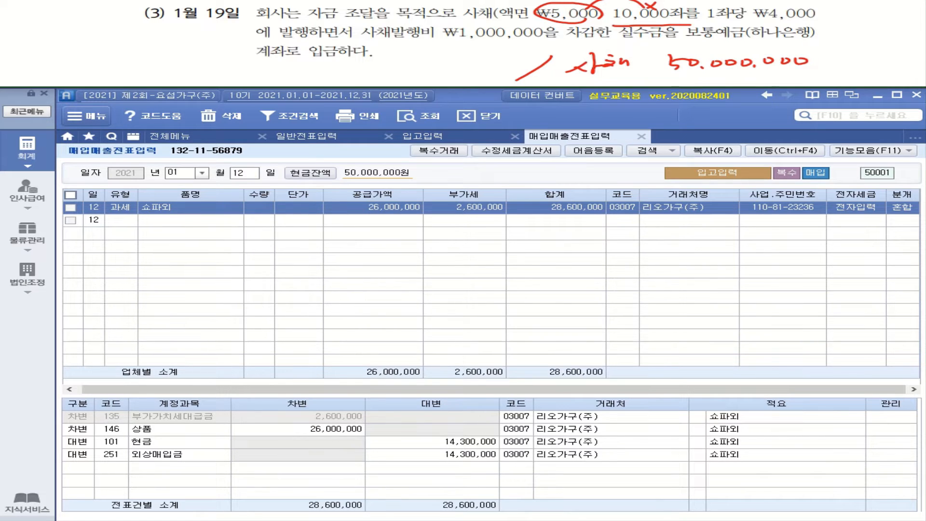
- Underline the ₩4,000 issue price in the problem and handwrite the debit entry 보통예금(하나) 39,000,000
{"action": "left_click_drag", "start_coordinate": [755, 23], "coordinate": [816, 22]}
{"action": "left_click_drag", "start_coordinate": [308, 59], "coordinate": [320, 64]}
{"action": "mouse_move", "coordinate": [308, 63]}
{"action": "left_mouse_down"}
{"action": "mouse_move", "coordinate": [322, 61]}
{"action": "mouse_move", "coordinate": [319, 71]}
{"action": "left_mouse_up"}
{"action": "left_click_drag", "start_coordinate": [330, 55], "coordinate": [344, 62]}
{"action": "left_click_drag", "start_coordinate": [324, 66], "coordinate": [342, 65]}
{"action": "left_click_drag", "start_coordinate": [330, 66], "coordinate": [362, 61]}
{"action": "mouse_move", "coordinate": [364, 56]}
{"action": "left_mouse_down"}
{"action": "mouse_move", "coordinate": [366, 67]}
{"action": "mouse_move", "coordinate": [383, 61]}
{"action": "left_mouse_up"}
{"action": "mouse_move", "coordinate": [368, 61]}
{"action": "left_mouse_down"}
{"action": "mouse_move", "coordinate": [394, 59]}
{"action": "mouse_move", "coordinate": [381, 70]}
{"action": "mouse_move", "coordinate": [398, 71]}
{"action": "mouse_move", "coordinate": [419, 56]}
{"action": "left_mouse_up"}
{"action": "left_click_drag", "start_coordinate": [403, 57], "coordinate": [423, 70]}
{"action": "left_click_drag", "start_coordinate": [419, 57], "coordinate": [440, 67]}
{"action": "left_click_drag", "start_coordinate": [445, 52], "coordinate": [448, 68]}
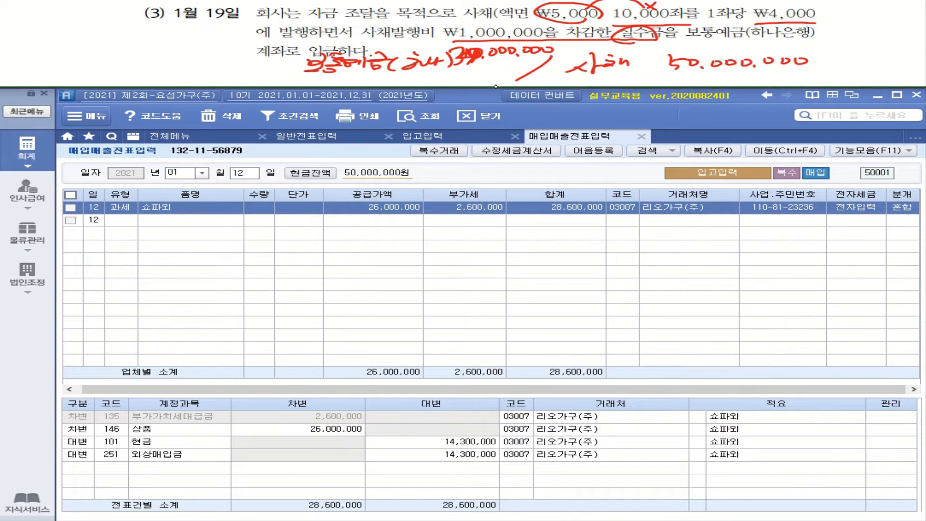
{"action": "mouse_move", "coordinate": [467, 56]}
{"action": "left_mouse_down"}
{"action": "mouse_move", "coordinate": [477, 55]}
{"action": "mouse_move", "coordinate": [458, 57]}
{"action": "left_mouse_up"}
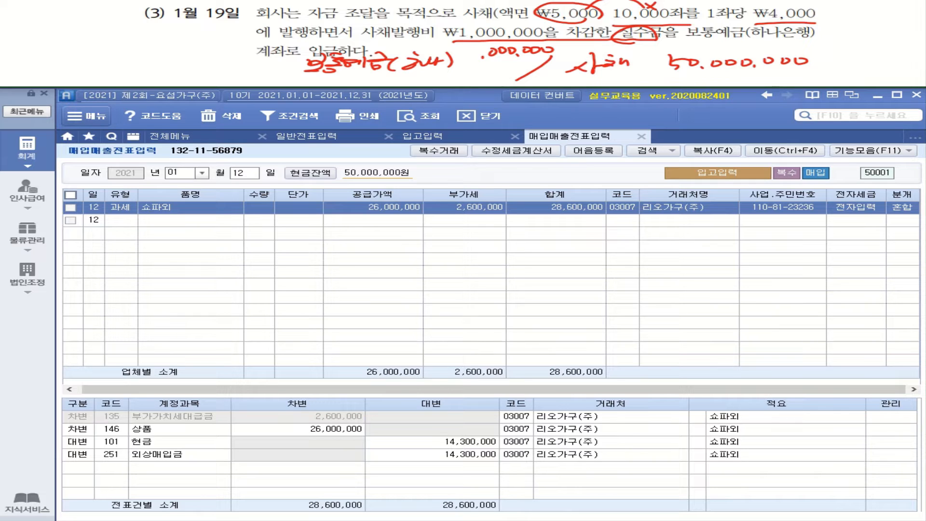
{"action": "left_click_drag", "start_coordinate": [450, 51], "coordinate": [453, 62]}
{"action": "left_click_drag", "start_coordinate": [473, 52], "coordinate": [462, 63]}
- Handwrite the second debit entry, 사채할인발행차금 11,000,000, below the 보통예금 entry
{"action": "mouse_move", "coordinate": [458, 74]}
{"action": "left_mouse_down"}
{"action": "mouse_move", "coordinate": [452, 81]}
{"action": "mouse_move", "coordinate": [488, 73]}
{"action": "left_mouse_up"}
{"action": "left_click_drag", "start_coordinate": [497, 72], "coordinate": [517, 76]}
{"action": "left_click_drag", "start_coordinate": [515, 72], "coordinate": [532, 68]}
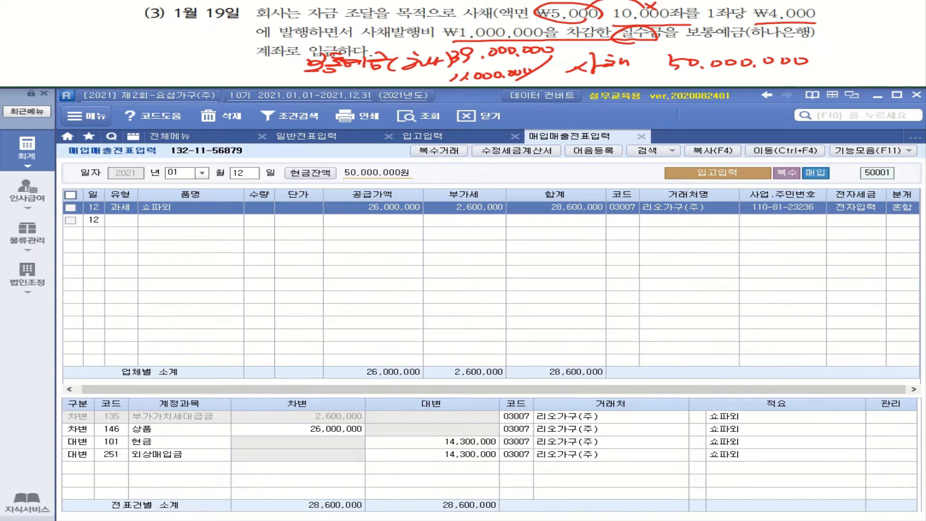
{"action": "left_click_drag", "start_coordinate": [301, 75], "coordinate": [314, 80]}
{"action": "mouse_move", "coordinate": [292, 84]}
{"action": "left_mouse_down"}
{"action": "mouse_move", "coordinate": [356, 69]}
{"action": "mouse_move", "coordinate": [356, 80]}
{"action": "mouse_move", "coordinate": [378, 72]}
{"action": "mouse_move", "coordinate": [445, 80]}
{"action": "left_mouse_up"}
{"action": "left_click_drag", "start_coordinate": [428, 84], "coordinate": [442, 78]}
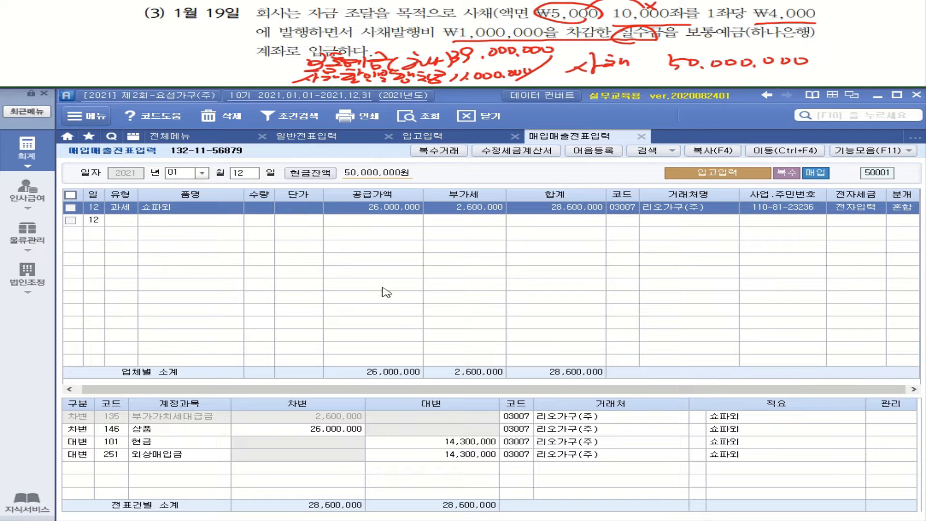
- Switch to 일반전표입력 and load the vouchers for January 19
{"action": "left_click", "coordinate": [313, 139]}
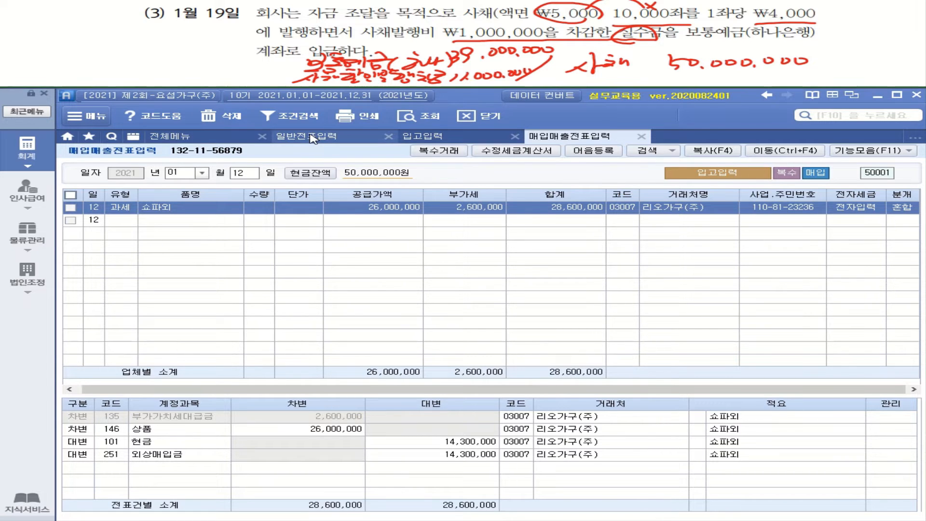
{"action": "left_click", "coordinate": [255, 177]}
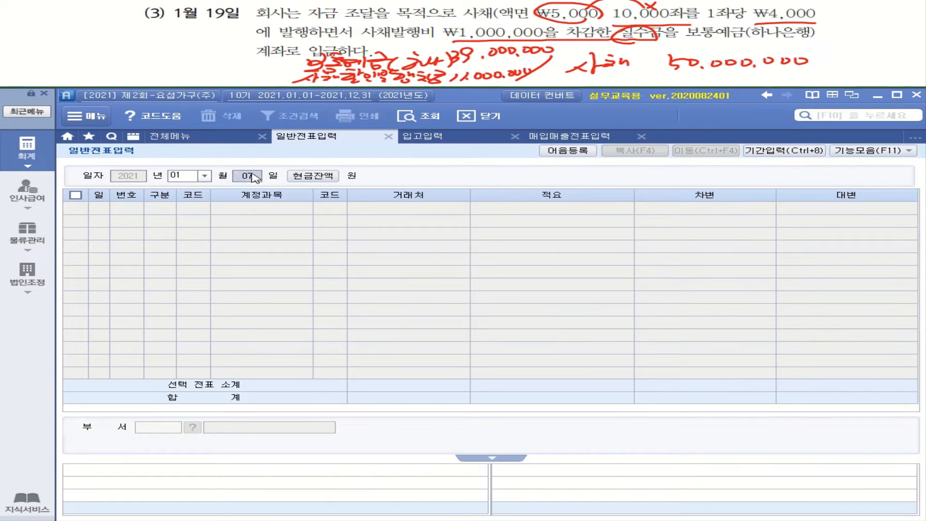
{"action": "type", "text": "19"}
{"action": "key", "text": "Return"}
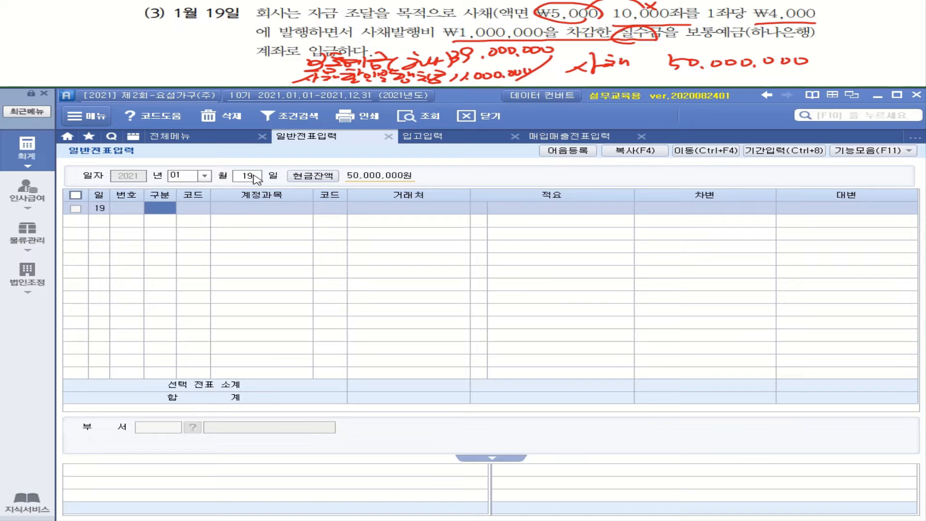
- Enter the first 차변 line with account 103 보통예금, 거래처 하나은행(보통예금) and amount 39,000,000
{"action": "type", "text": "3"}
{"action": "key", "text": "Return"}
{"action": "type", "text": "103"}
{"action": "key", "text": "Return"}
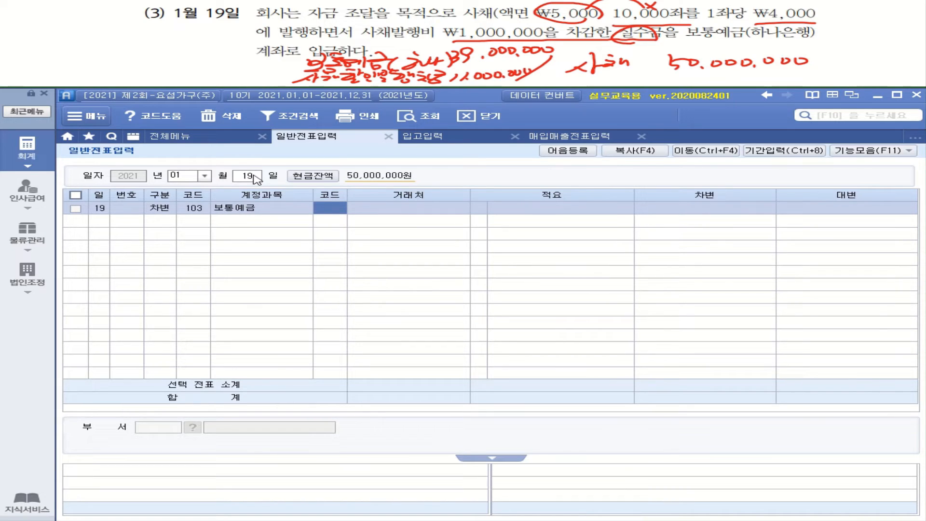
{"action": "type", "text": "하"}
{"action": "key", "text": "Return"}
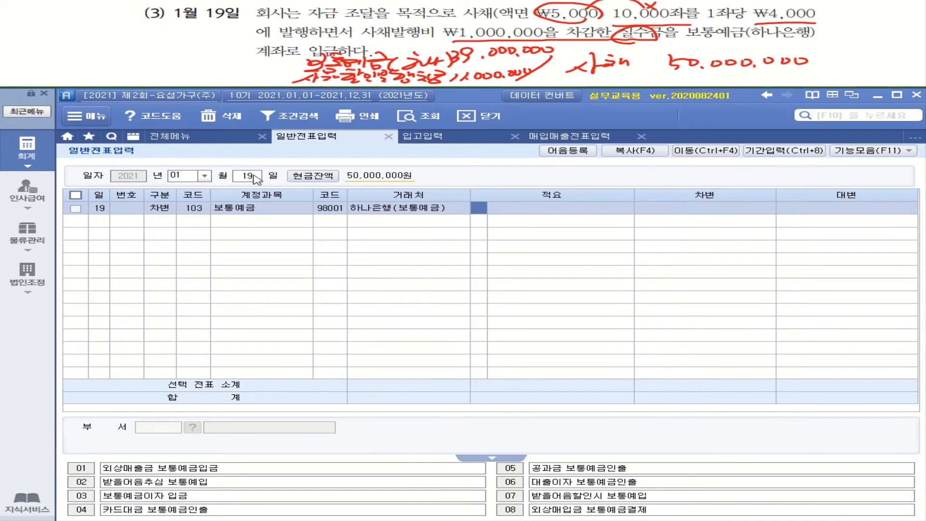
{"action": "key", "text": "Return"}
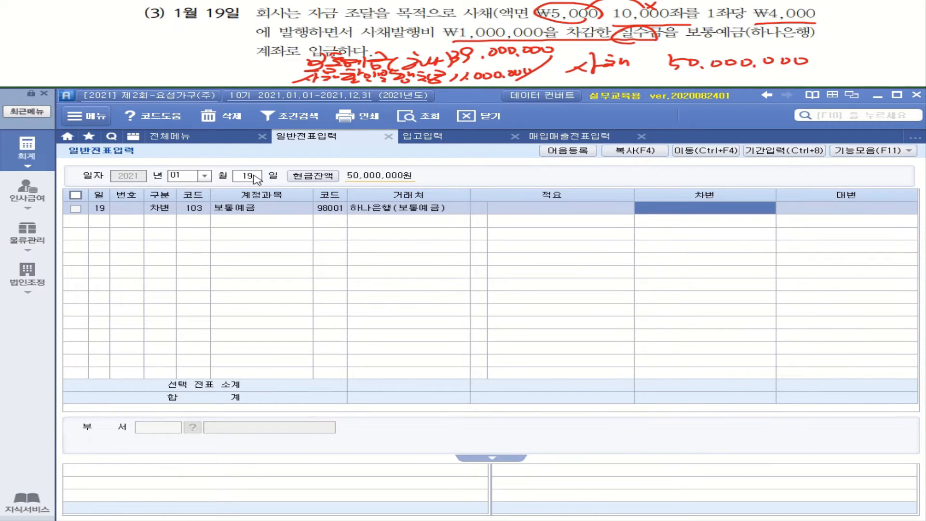
{"action": "type", "text": "39000000"}
{"action": "key", "text": "Return"}
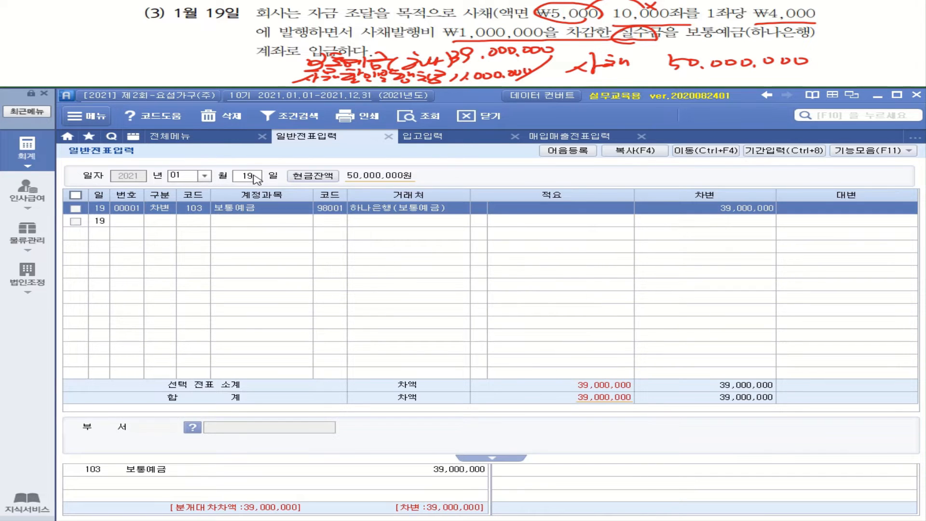
- Add a second 차변 line with account 292 사채할인발행차금 and amount 11,000,000, without a 거래처
{"action": "type", "text": "3"}
{"action": "key", "text": "Return"}
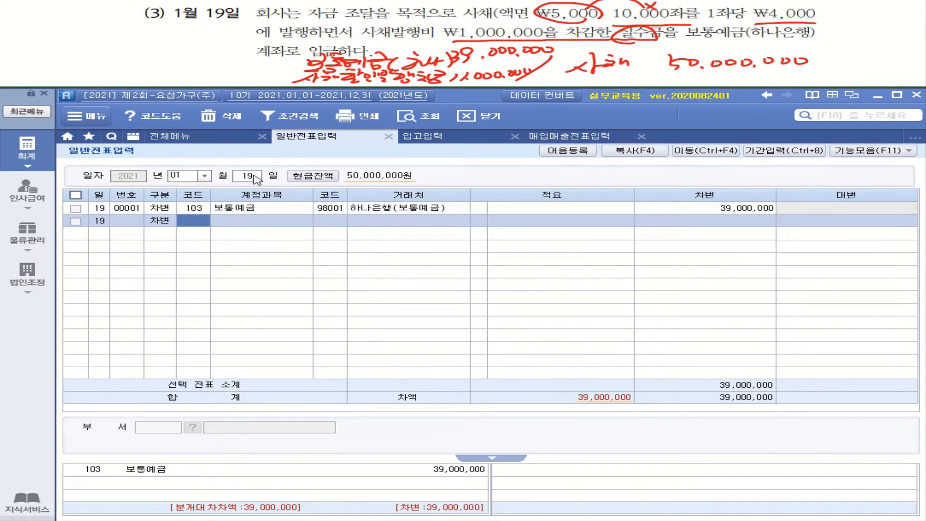
{"action": "type", "text": "사채"}
{"action": "key", "text": "Return"}
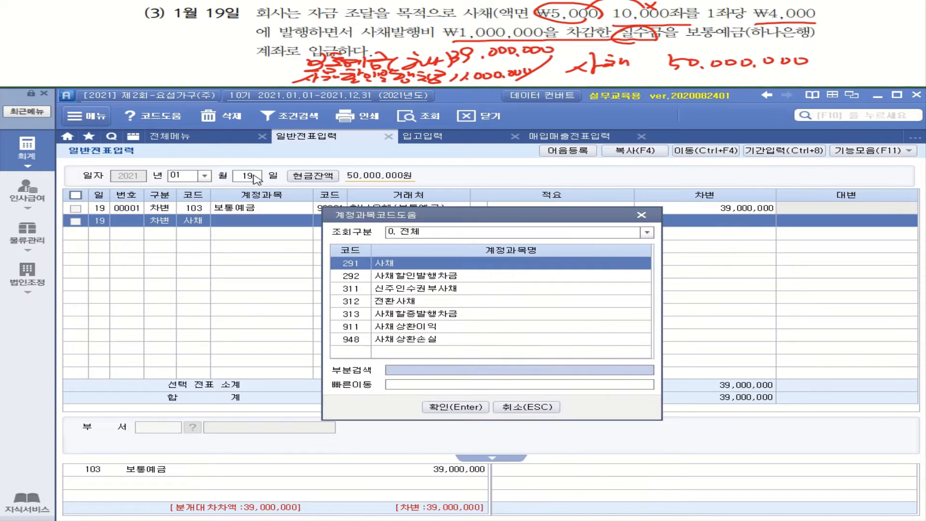
{"action": "left_click", "coordinate": [464, 278]}
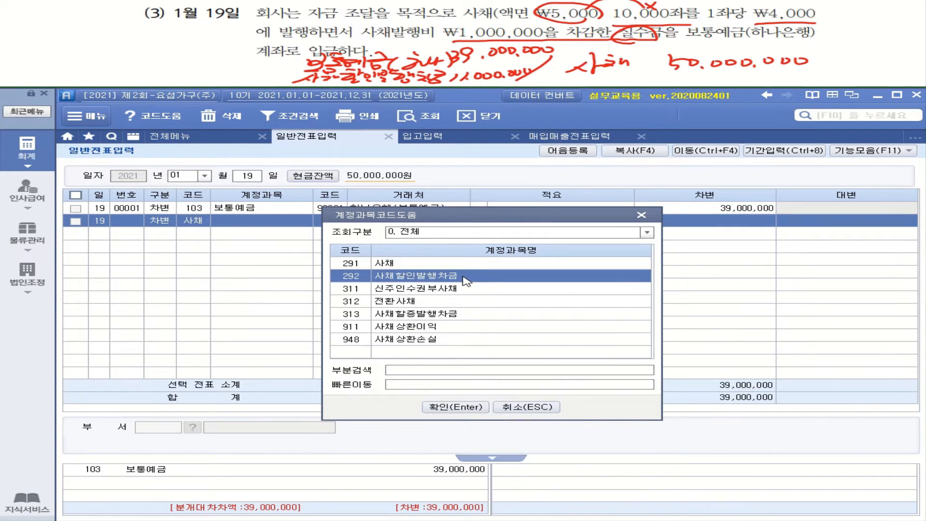
{"action": "double_click", "coordinate": [464, 279]}
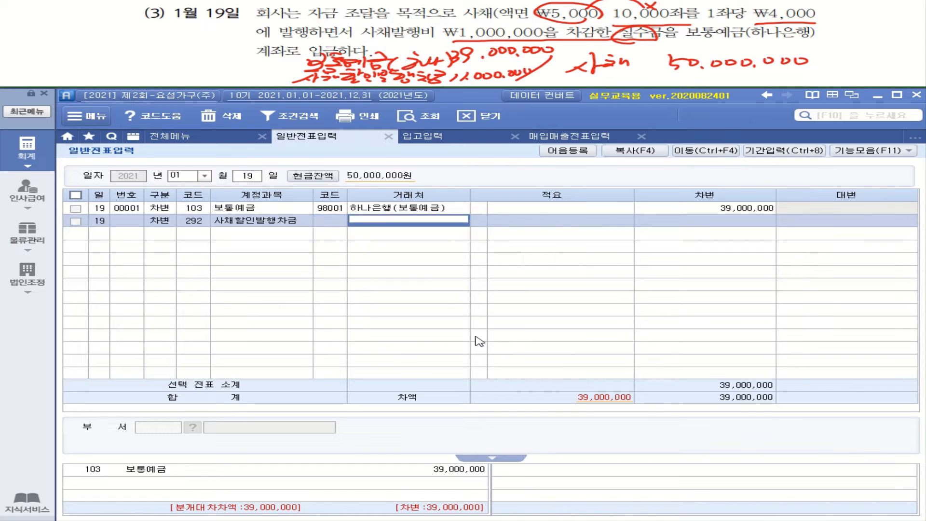
{"action": "key", "text": "Return"}
{"action": "key", "text": "Return"}
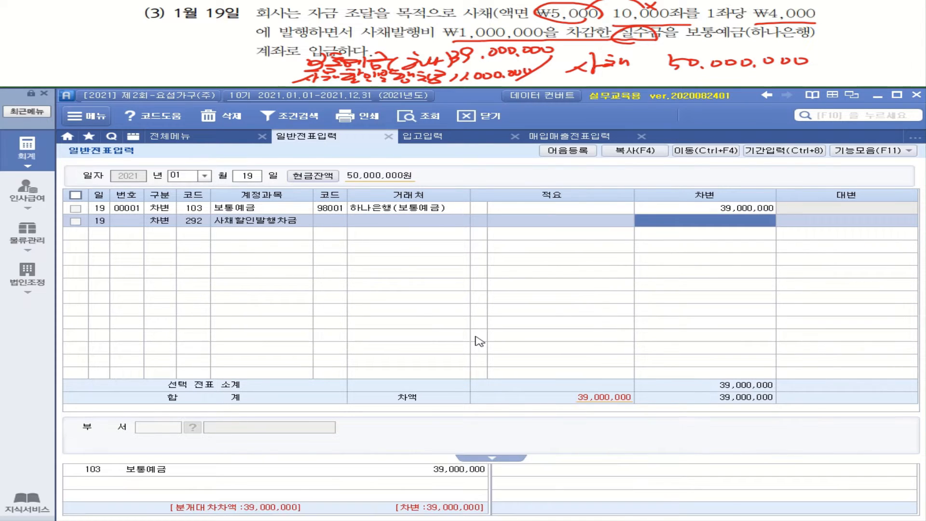
{"action": "type", "text": "11000000"}
{"action": "key", "text": "Return"}
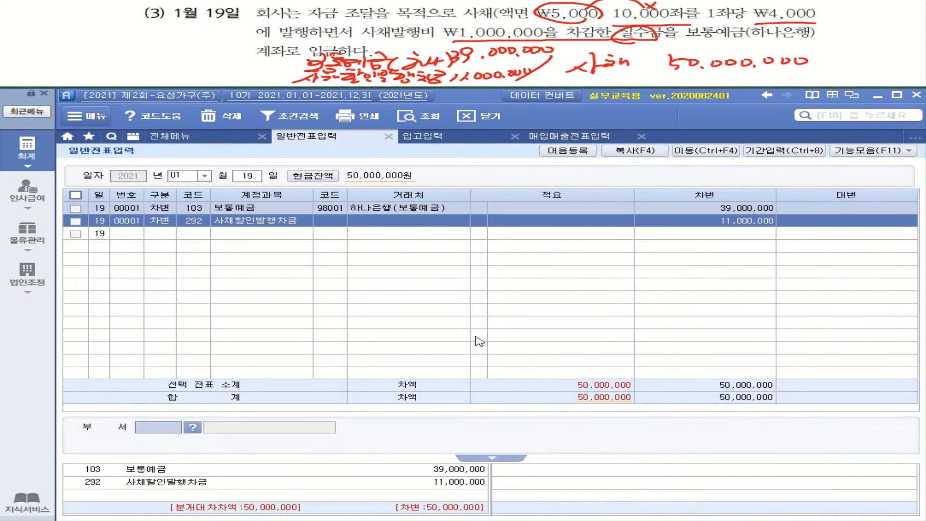
- Complete the January 19 voucher with a 대변 line for account 291 사채, amount 50,000,000
{"action": "type", "text": "4"}
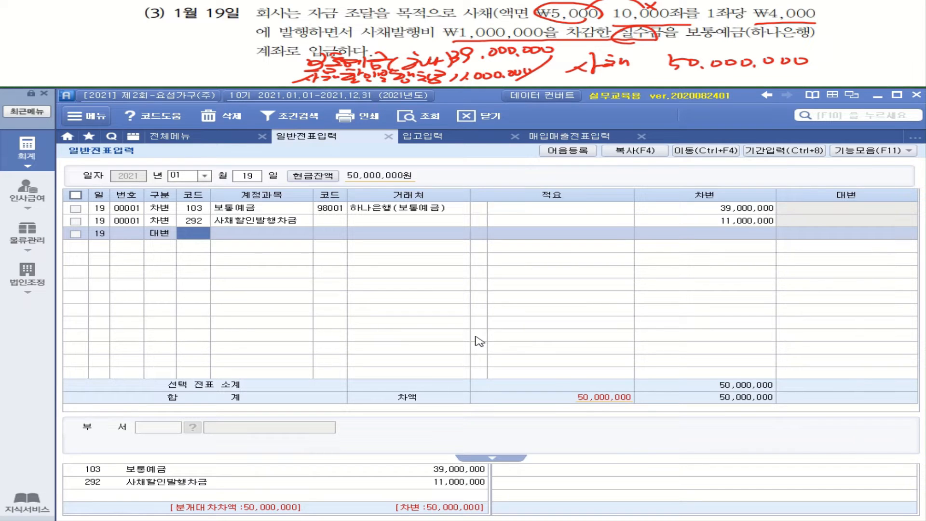
{"action": "type", "text": "사채"}
{"action": "key", "text": "Return"}
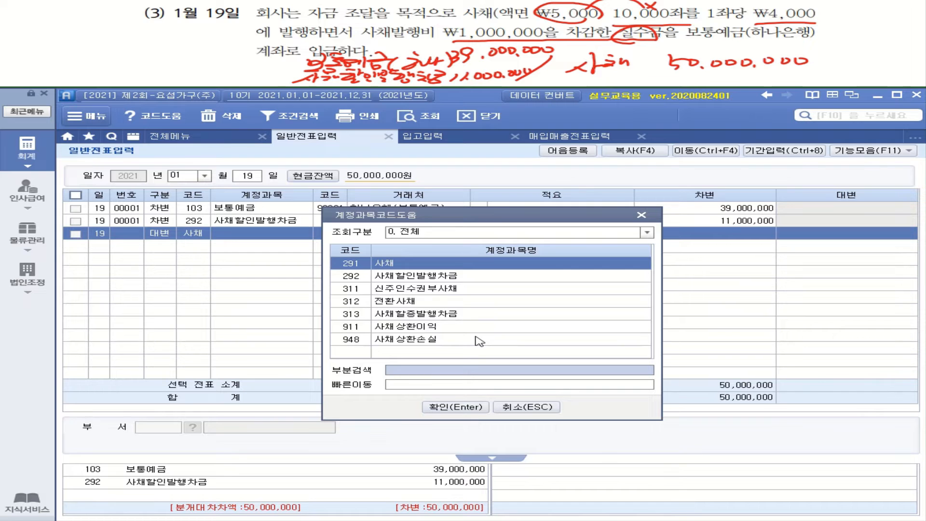
{"action": "key", "text": "Return"}
{"action": "key", "text": "Return"}
{"action": "key", "text": "Return"}
{"action": "key", "text": "Return"}
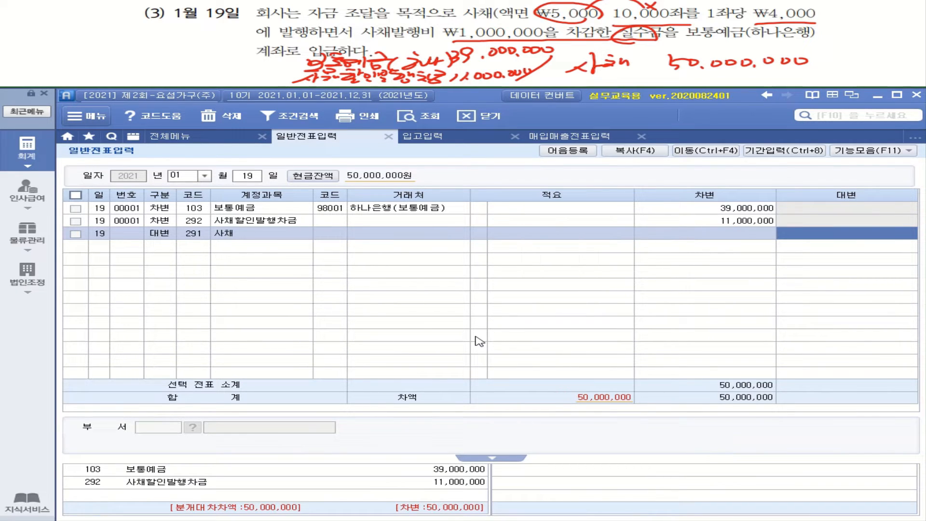
{"action": "type", "text": "50000000"}
{"action": "key", "text": "Return"}
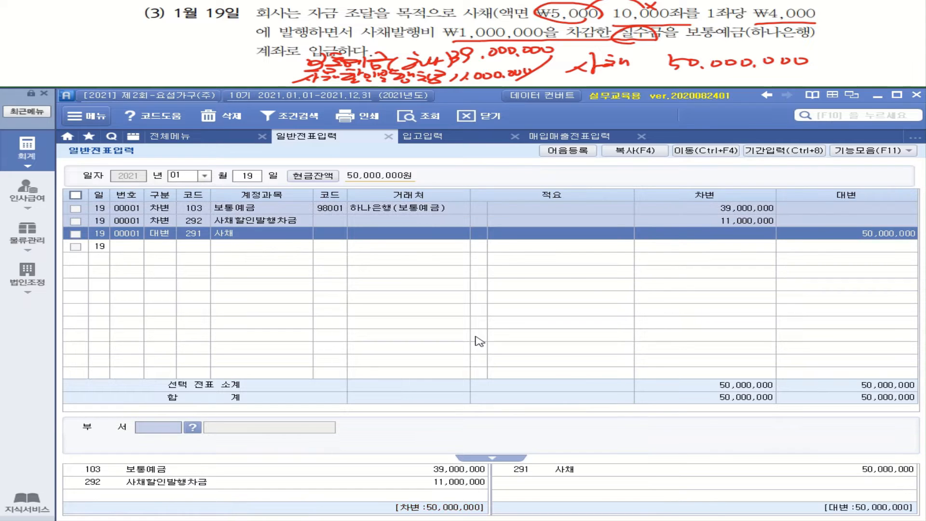
{"action": "left_click", "coordinate": [201, 224]}
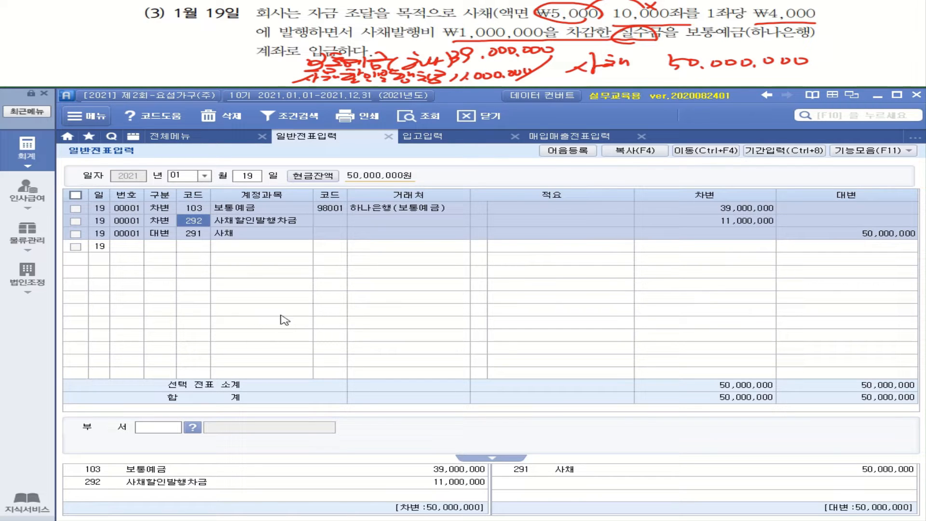
- Open the 합계잔액시산표 as of January 19 and examine how 사채 and 사채할인발행차금 are presented under 비유동부채
{"action": "left_click", "coordinate": [176, 139]}
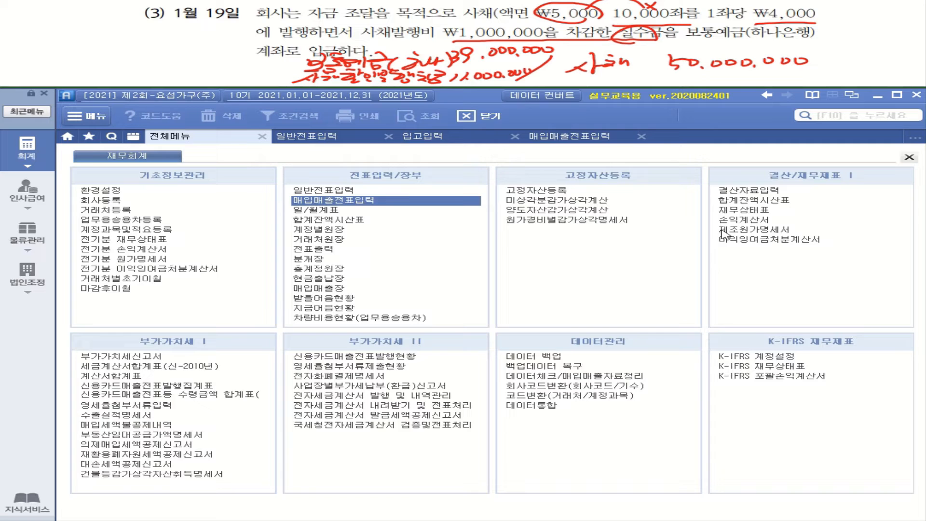
{"action": "left_click", "coordinate": [755, 201]}
{"action": "left_click", "coordinate": [209, 190]}
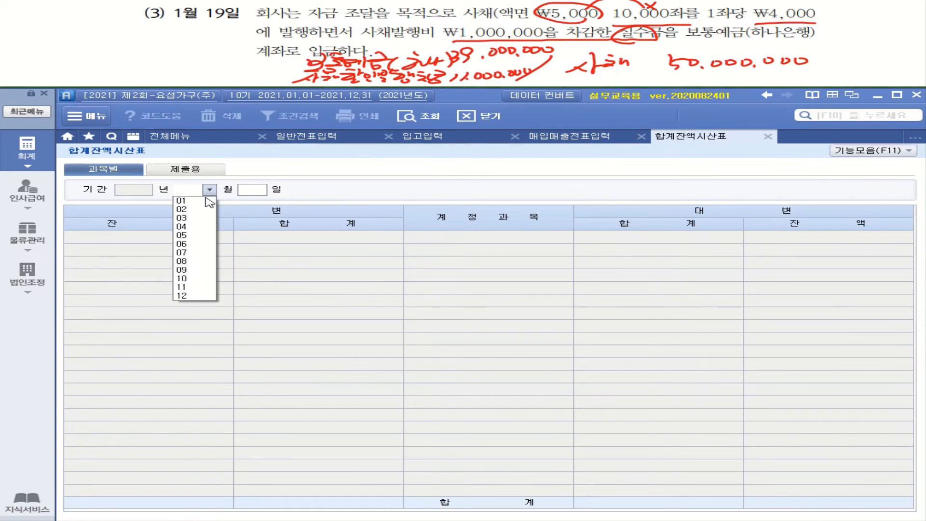
{"action": "left_click", "coordinate": [210, 201]}
{"action": "type", "text": "19"}
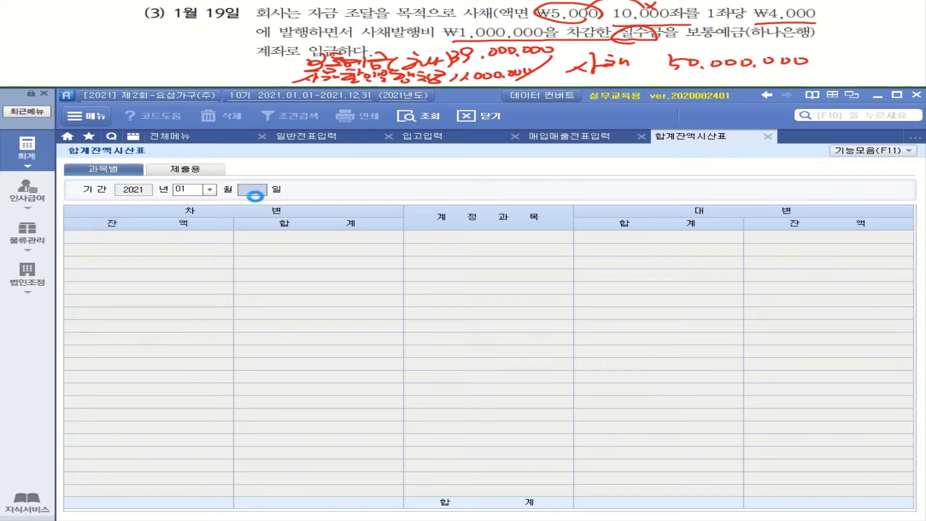
{"action": "key", "text": "Return"}
{"action": "scroll", "coordinate": [553, 364], "scroll_direction": "down", "scroll_amount": 2}
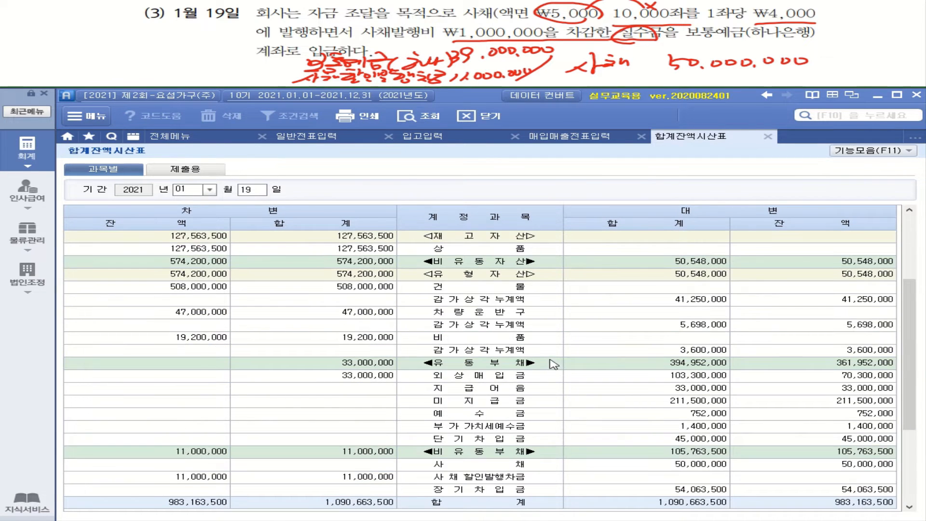
{"action": "scroll", "coordinate": [499, 415], "scroll_direction": "down", "scroll_amount": 1}
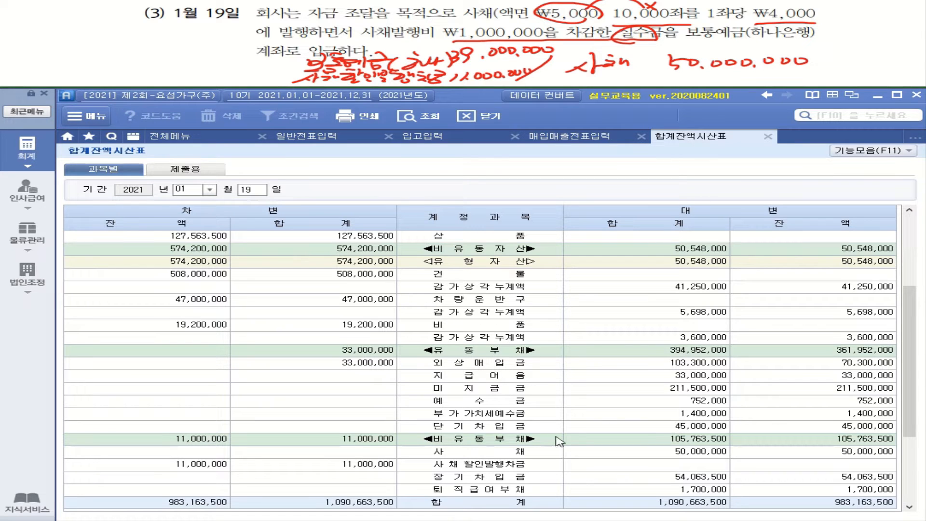
{"action": "left_click", "coordinate": [512, 469]}
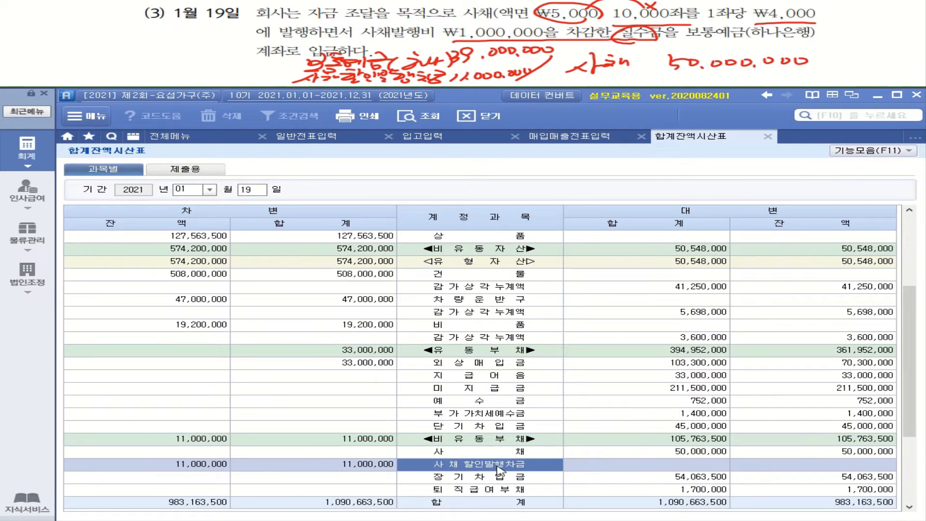
{"action": "scroll", "coordinate": [505, 460], "scroll_direction": "down", "scroll_amount": 3}
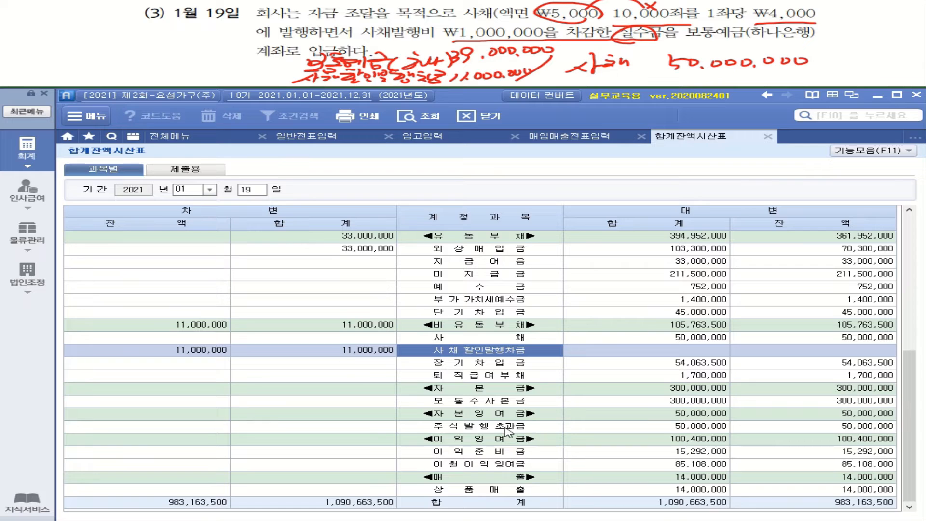
{"action": "left_click", "coordinate": [481, 326]}
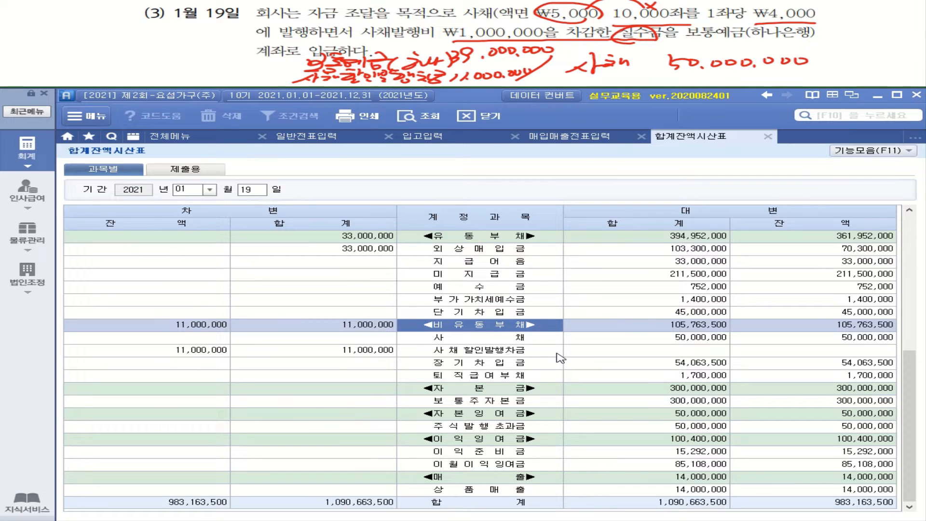
- Inspect the 사채 row in the 합계잔액시산표, and return to 일반전표입력
{"action": "left_click", "coordinate": [465, 343]}
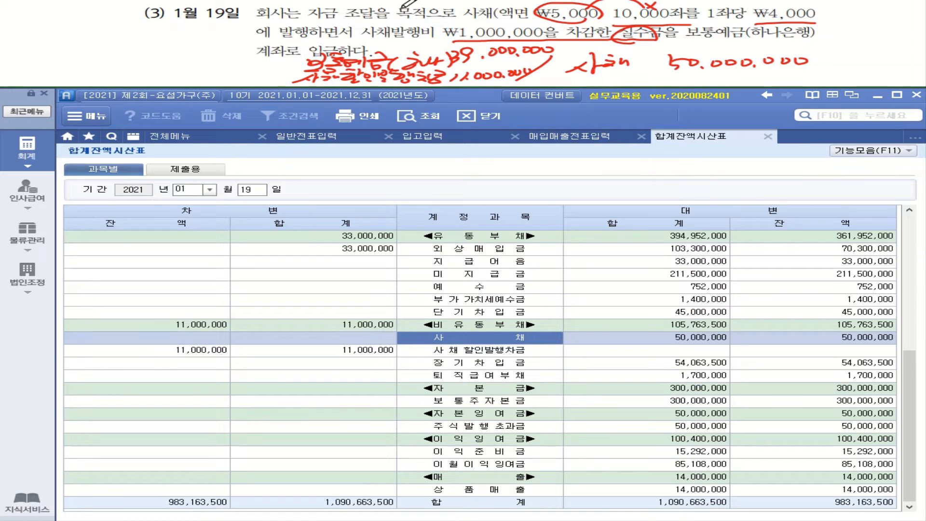
{"action": "left_click", "coordinate": [306, 136]}
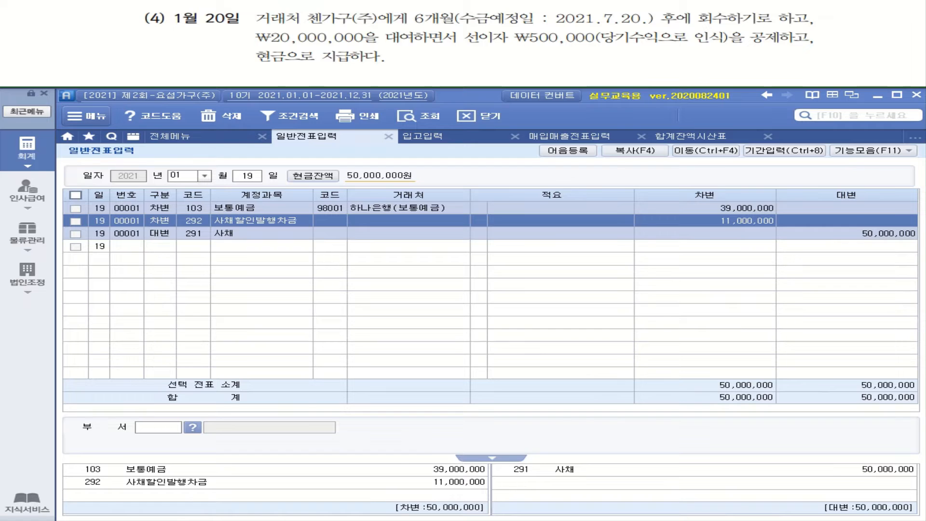
- Mark the key terms of the January 20 problem: six-month collection, 대여, 선이자 ₩500,000, 당기수익 and the cash payment
{"action": "left_click_drag", "start_coordinate": [438, 20], "coordinate": [499, 28]}
{"action": "mouse_move", "coordinate": [407, 27]}
{"action": "left_mouse_down"}
{"action": "mouse_move", "coordinate": [661, 28]}
{"action": "mouse_move", "coordinate": [688, 15]}
{"action": "left_mouse_up"}
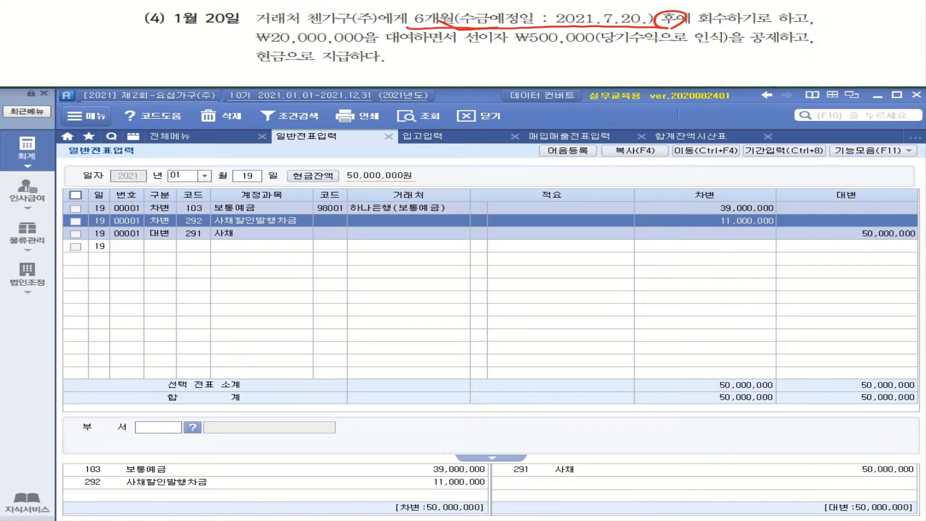
{"action": "mouse_move", "coordinate": [384, 45]}
{"action": "left_mouse_down"}
{"action": "mouse_move", "coordinate": [417, 44]}
{"action": "mouse_move", "coordinate": [384, 46]}
{"action": "left_mouse_up"}
{"action": "mouse_move", "coordinate": [469, 42]}
{"action": "left_mouse_down"}
{"action": "mouse_move", "coordinate": [645, 46]}
{"action": "mouse_move", "coordinate": [649, 33]}
{"action": "mouse_move", "coordinate": [611, 48]}
{"action": "left_mouse_up"}
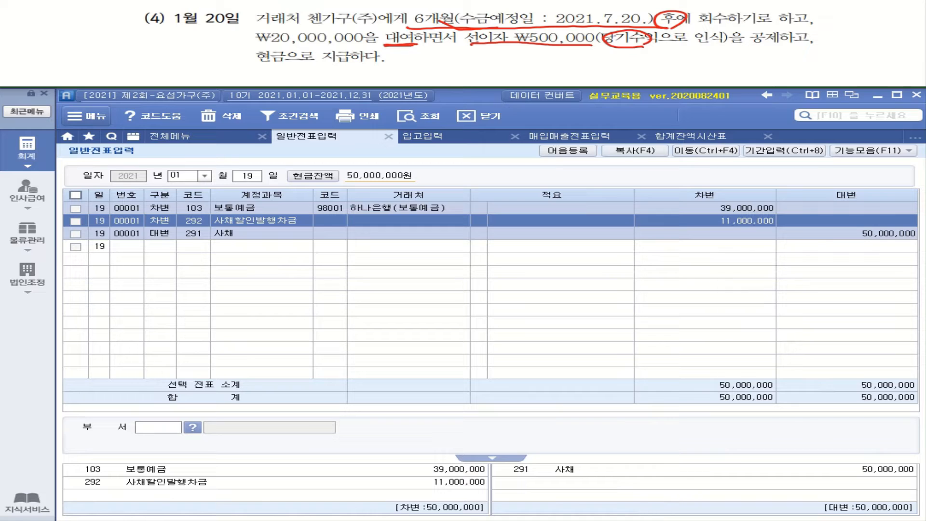
{"action": "left_click_drag", "start_coordinate": [256, 67], "coordinate": [375, 63]}
- Handwrite the January 20 journal entry below the problem, with 단기대여금 on the debit side and 이자수익 and 현금 on the credit side
{"action": "left_click_drag", "start_coordinate": [633, 58], "coordinate": [616, 76]}
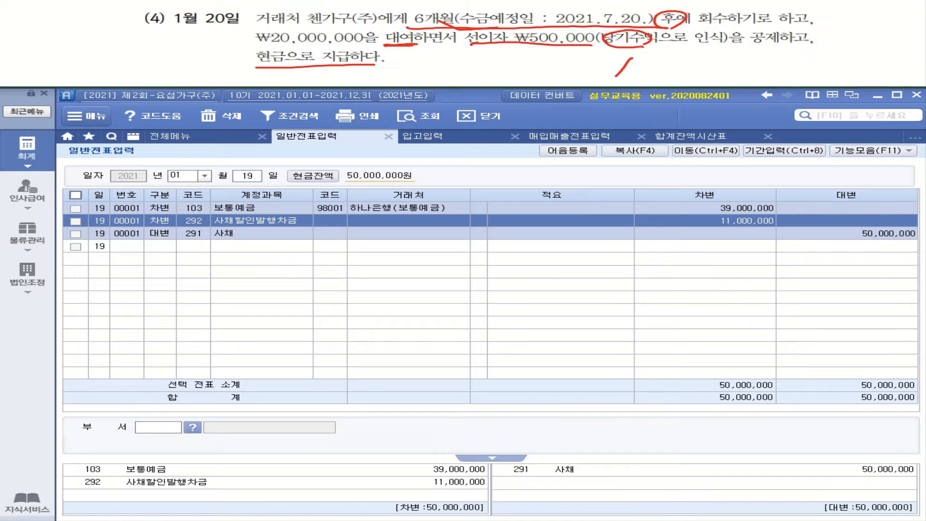
{"action": "mouse_move", "coordinate": [443, 54]}
{"action": "left_mouse_down"}
{"action": "mouse_move", "coordinate": [462, 53]}
{"action": "mouse_move", "coordinate": [456, 63]}
{"action": "left_mouse_up"}
{"action": "left_click_drag", "start_coordinate": [461, 52], "coordinate": [461, 63]}
{"action": "left_click_drag", "start_coordinate": [461, 58], "coordinate": [476, 64]}
{"action": "mouse_move", "coordinate": [486, 53]}
{"action": "left_mouse_down"}
{"action": "mouse_move", "coordinate": [490, 62]}
{"action": "mouse_move", "coordinate": [562, 58]}
{"action": "left_mouse_up"}
{"action": "left_click_drag", "start_coordinate": [547, 62], "coordinate": [560, 67]}
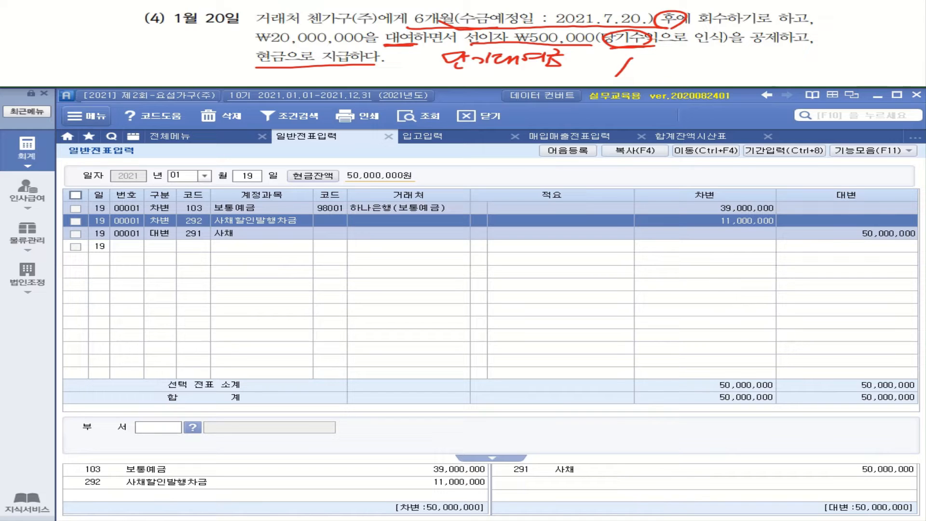
{"action": "mouse_move", "coordinate": [654, 53]}
{"action": "left_mouse_down"}
{"action": "mouse_move", "coordinate": [650, 60]}
{"action": "mouse_move", "coordinate": [655, 53]}
{"action": "left_mouse_up"}
{"action": "mouse_move", "coordinate": [668, 50]}
{"action": "left_mouse_down"}
{"action": "mouse_move", "coordinate": [668, 62]}
{"action": "mouse_move", "coordinate": [701, 58]}
{"action": "left_mouse_up"}
{"action": "left_click_drag", "start_coordinate": [711, 49], "coordinate": [720, 56]}
{"action": "mouse_move", "coordinate": [696, 58]}
{"action": "left_mouse_down"}
{"action": "mouse_move", "coordinate": [729, 58]}
{"action": "mouse_move", "coordinate": [714, 67]}
{"action": "left_mouse_up"}
{"action": "left_click_drag", "start_coordinate": [724, 52], "coordinate": [746, 61]}
{"action": "left_click_drag", "start_coordinate": [745, 58], "coordinate": [753, 59]}
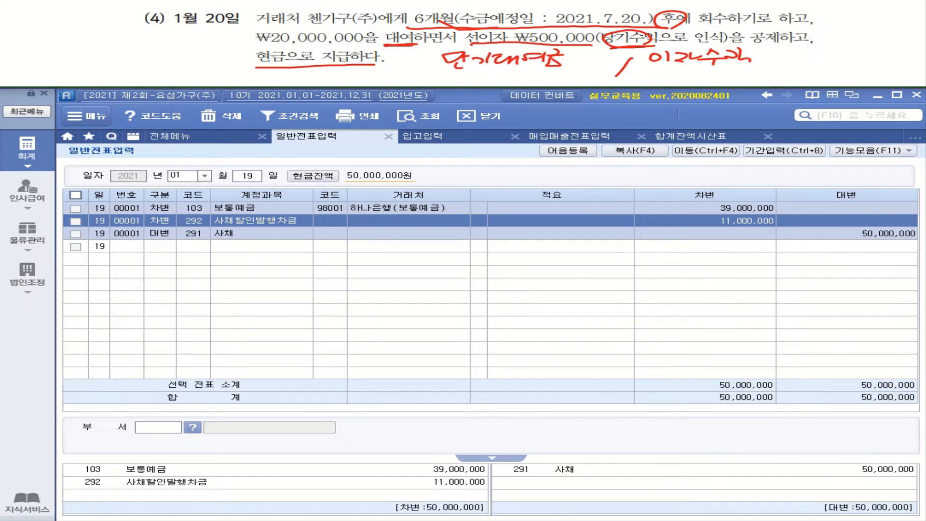
{"action": "mouse_move", "coordinate": [650, 66]}
{"action": "left_mouse_down"}
{"action": "mouse_move", "coordinate": [664, 80]}
{"action": "mouse_move", "coordinate": [694, 82]}
{"action": "left_mouse_up"}
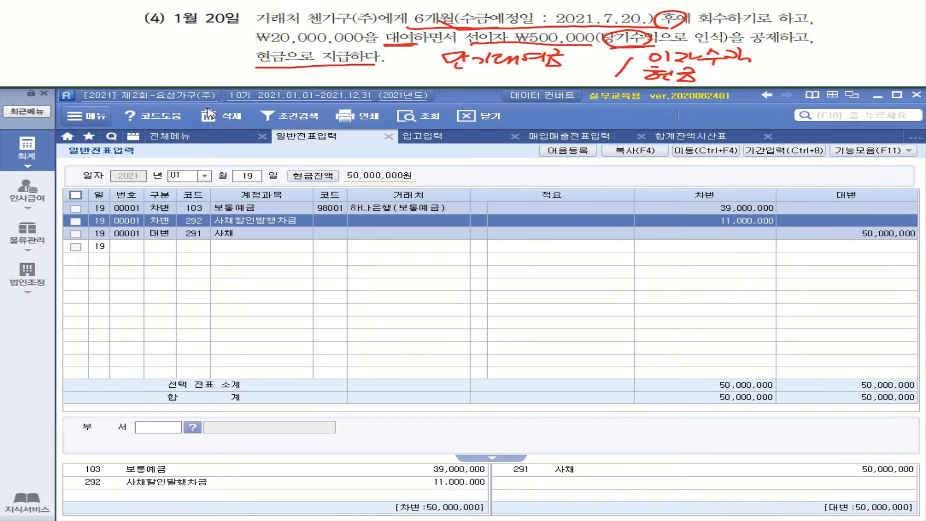
- Set the 일반전표입력 date to January 20
{"action": "left_click", "coordinate": [247, 178]}
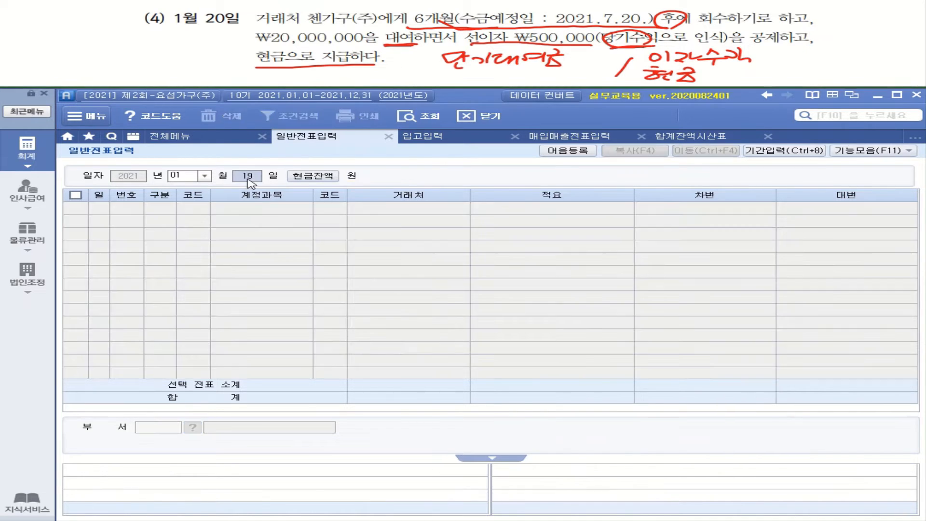
{"action": "type", "text": "20"}
{"action": "key", "text": "Return"}
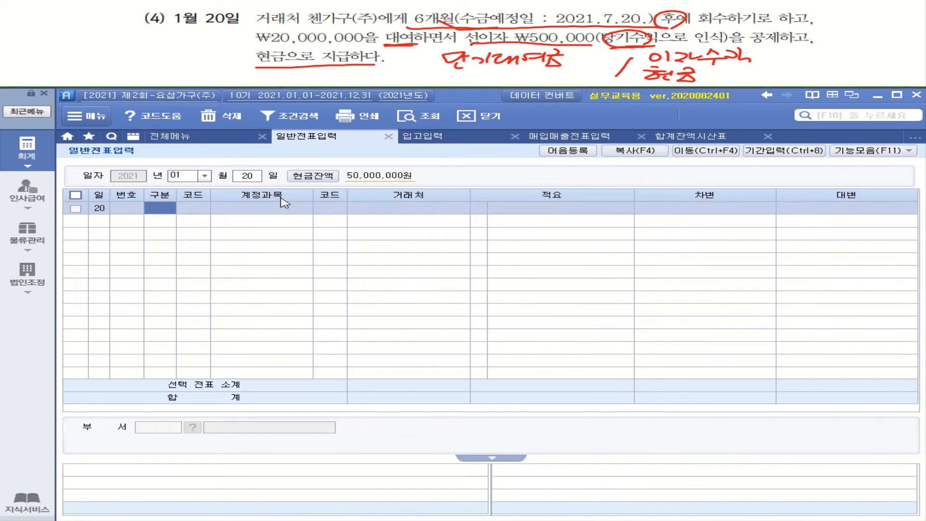
- Enter the 차변 line with account 114 단기대여금, 거래처 첸가구(주) and amount 20,000,000
{"action": "type", "text": "3단ㄱ"}
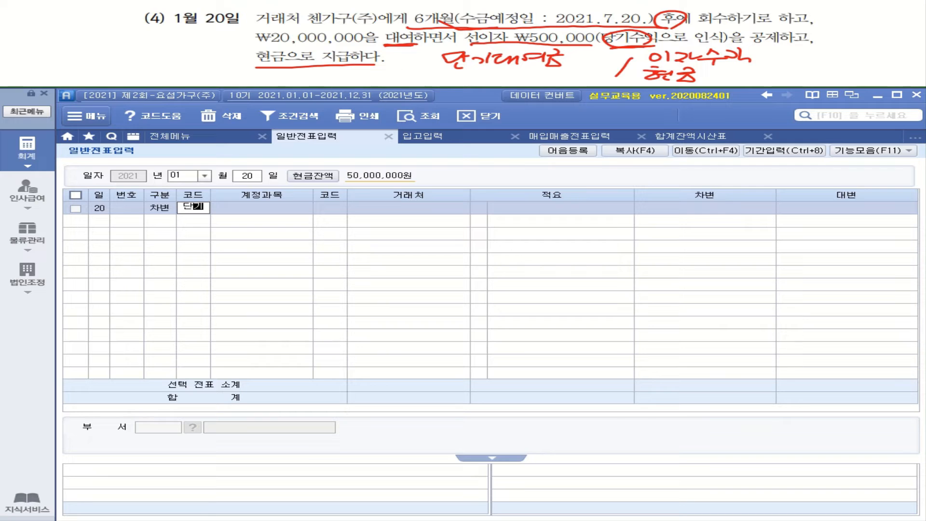
{"action": "type", "text": "기"}
{"action": "key", "text": "Return"}
{"action": "key", "text": "Return"}
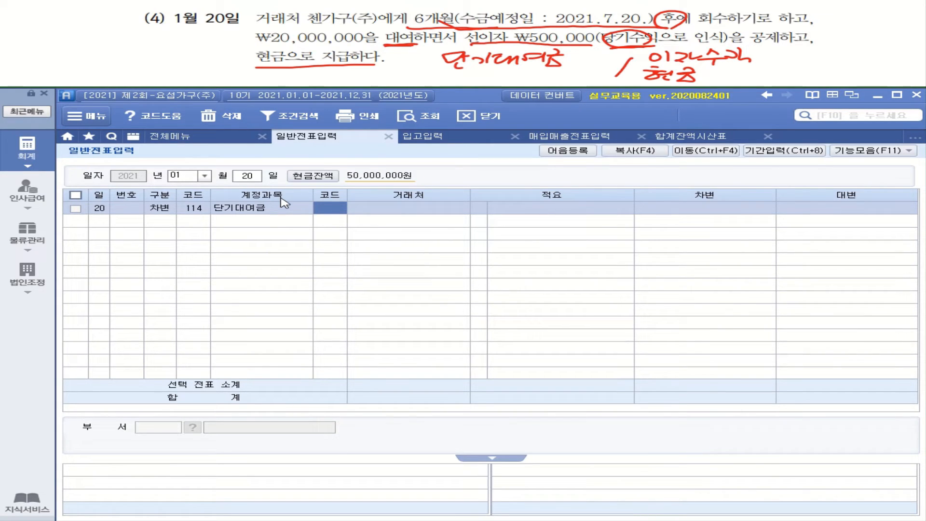
{"action": "type", "text": "체ㄴ"}
{"action": "key", "text": "Return"}
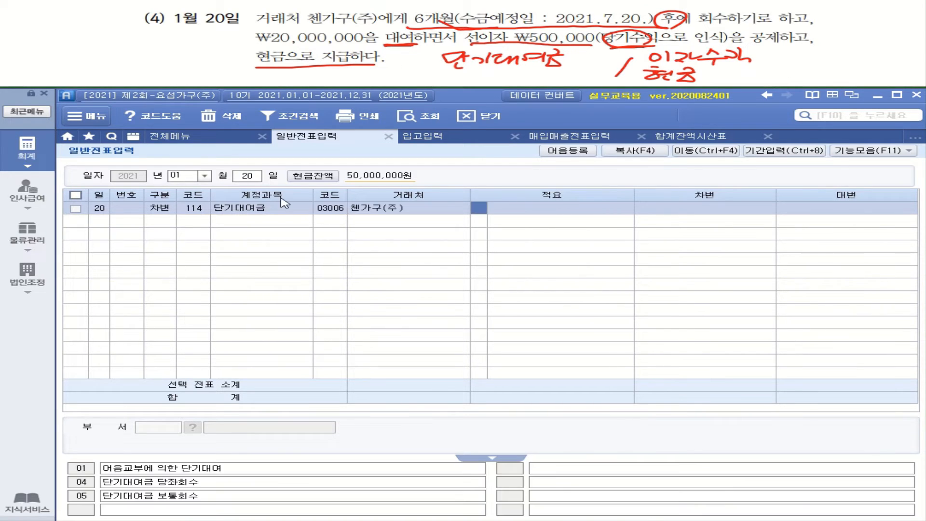
{"action": "key", "text": "Return"}
{"action": "type", "text": "20,000"}
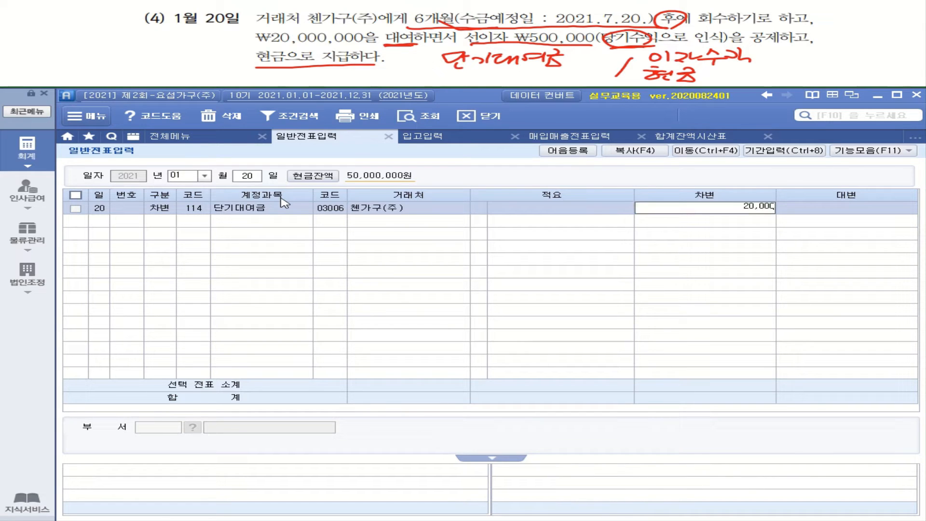
{"action": "type", "text": ",000"}
{"action": "key", "text": "Return"}
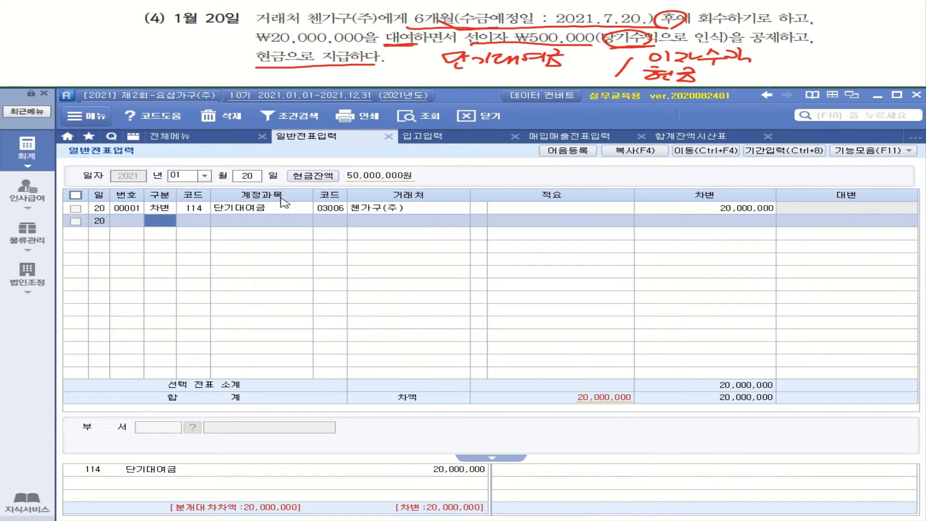
- Add a 대변 line with account 901 이자수익, 거래처 첸가구(주) and amount 500,000
{"action": "type", "text": "4이자"}
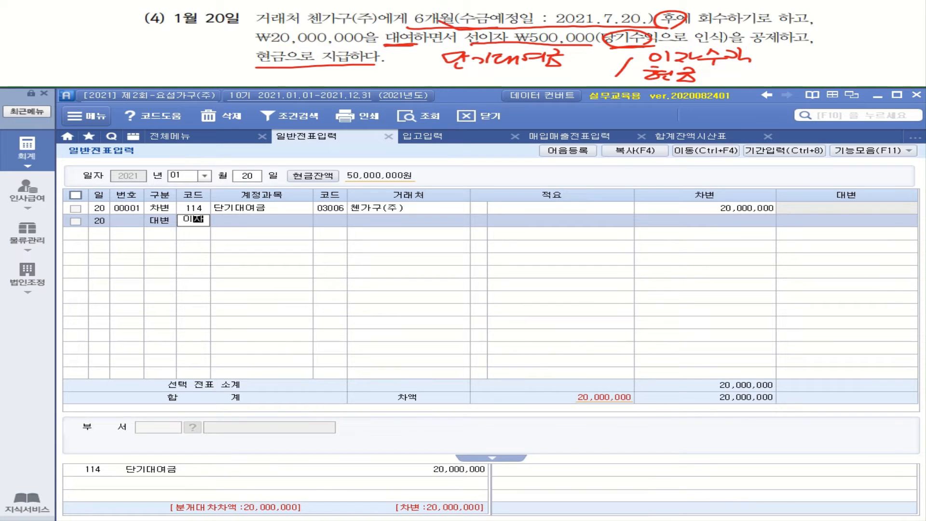
{"action": "key", "text": "Return"}
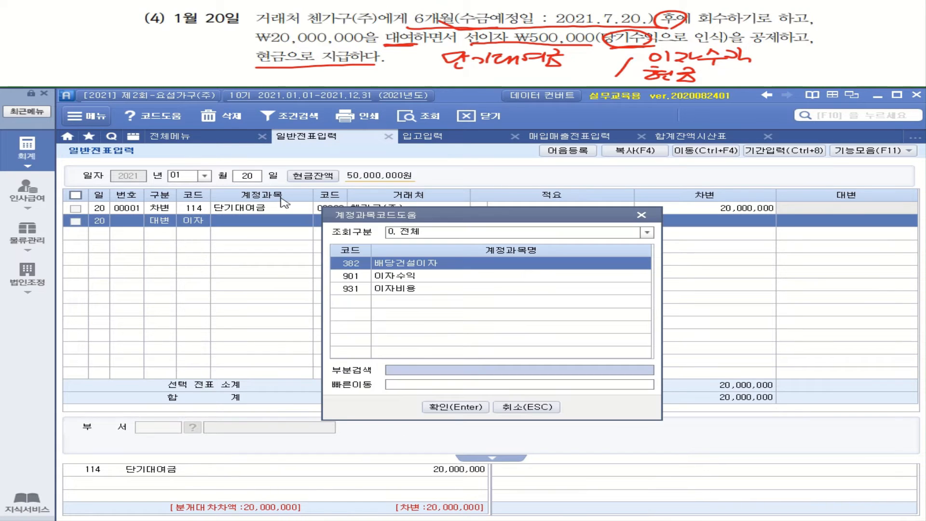
{"action": "key", "text": "Down"}
{"action": "key", "text": "Return"}
{"action": "key", "text": "Return"}
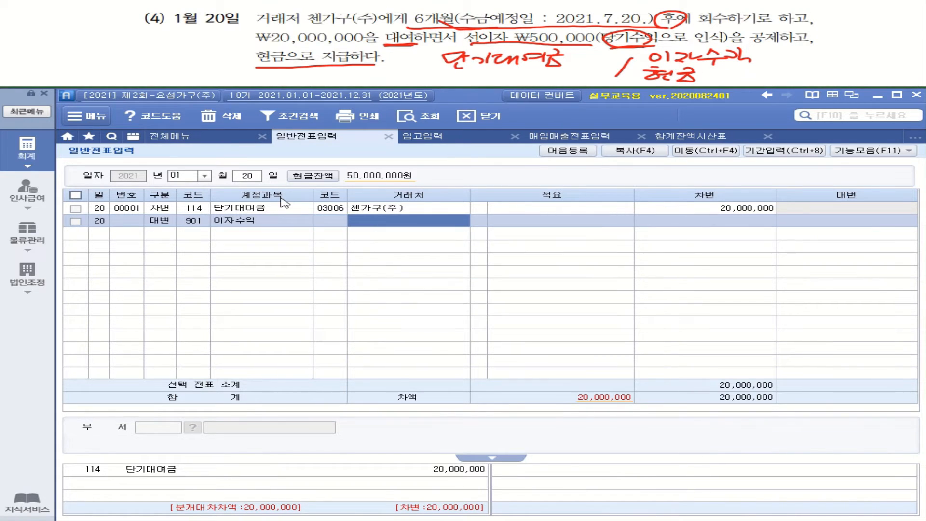
{"action": "key", "text": "Return"}
{"action": "key", "text": "Return"}
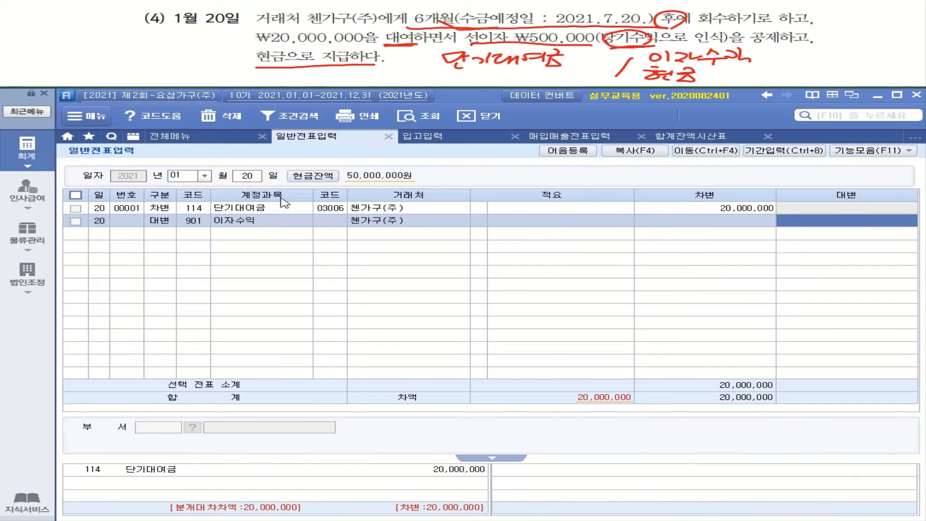
{"action": "type", "text": "5000000"}
{"action": "key", "text": "Return"}
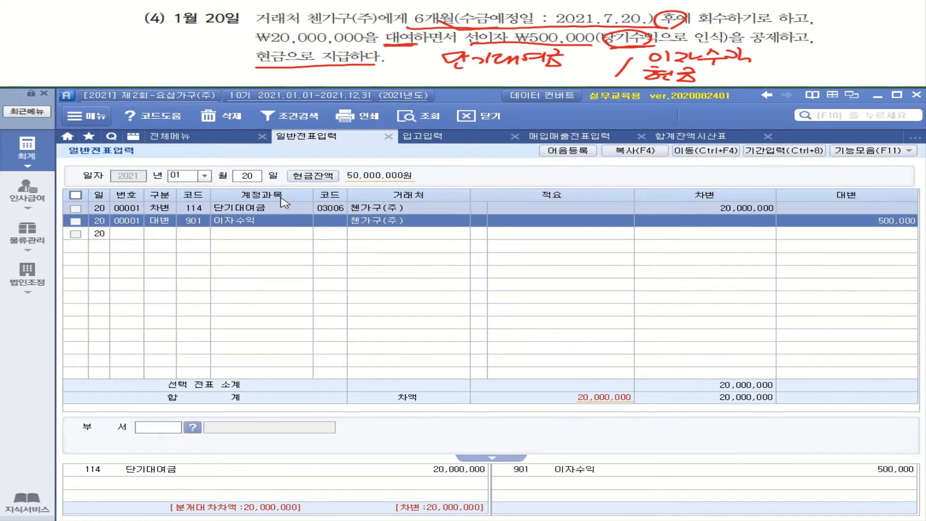
- Complete the January 20 voucher with a 대변 line for account 101 현금, 거래처 첸가구(주) and amount 19,500,000
{"action": "type", "text": "4"}
{"action": "key", "text": "Return"}
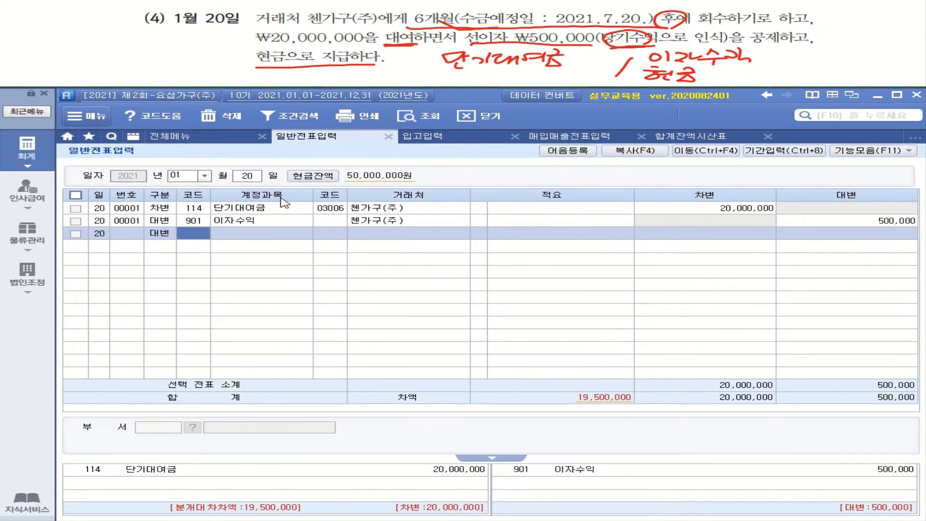
{"action": "type", "text": "현금"}
{"action": "key", "text": "Return"}
{"action": "key", "text": "Return"}
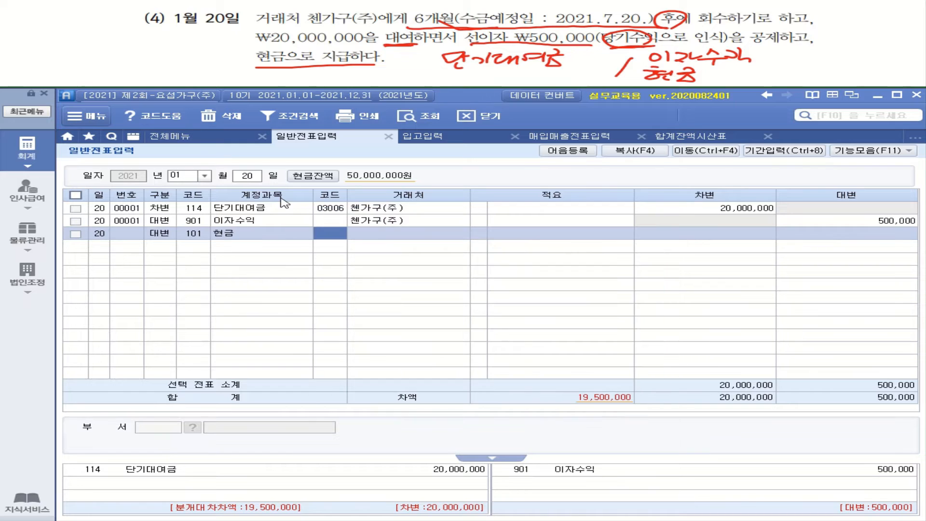
{"action": "key", "text": "Return"}
{"action": "key", "text": "Return"}
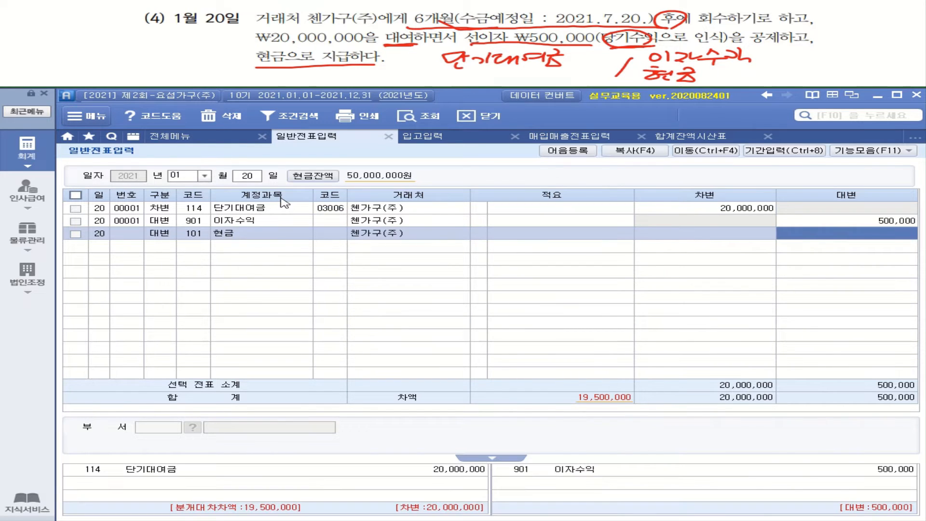
{"action": "type", "text": "19500000"}
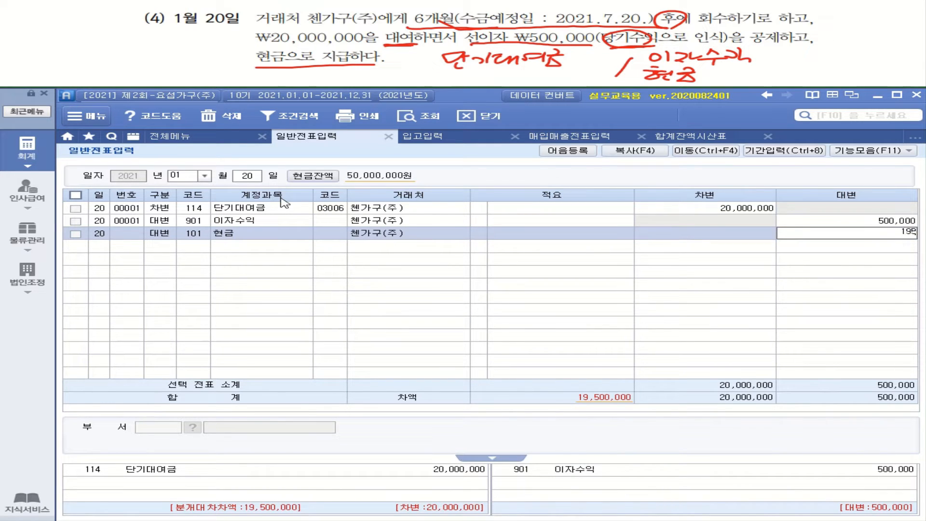
{"action": "key", "text": "Return"}
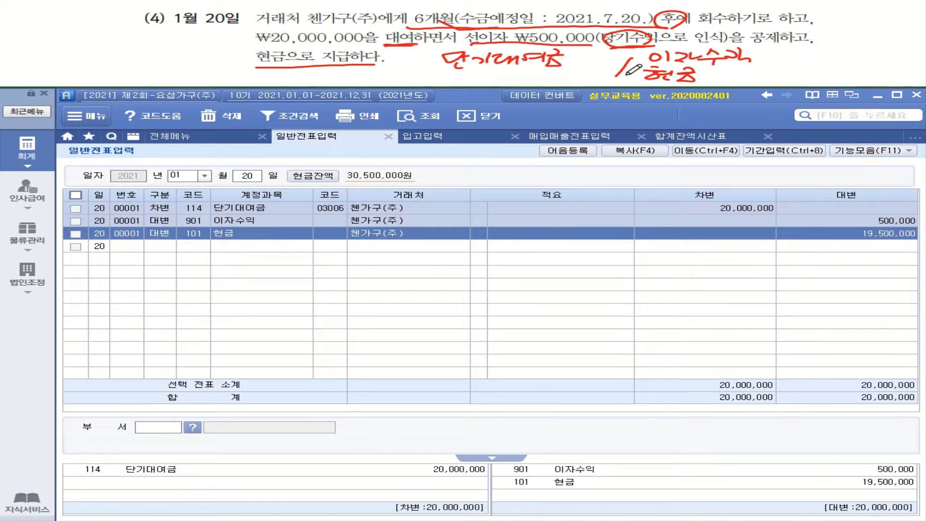
- Clear the 거래처 첸가구(주) from the 이자수익 and 현금 lines of the January 20 voucher
{"action": "left_click", "coordinate": [169, 235]}
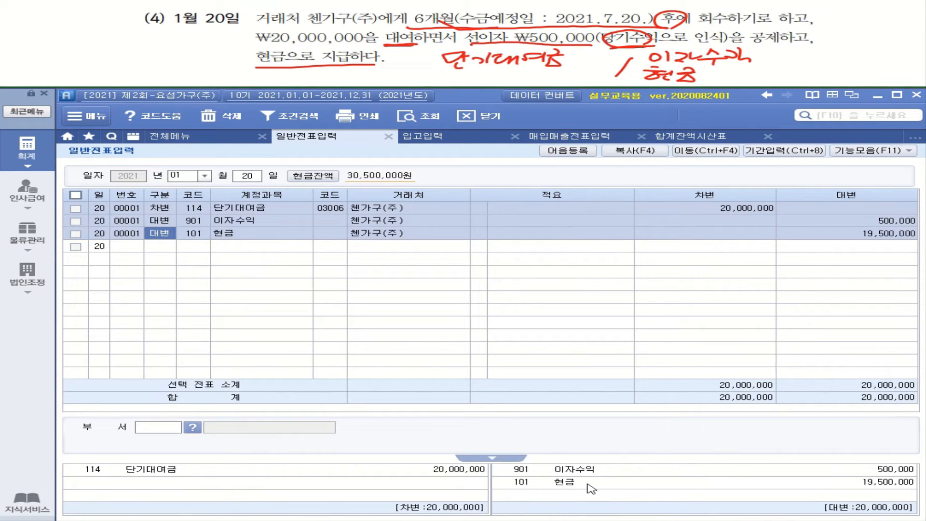
{"action": "left_click", "coordinate": [376, 222]}
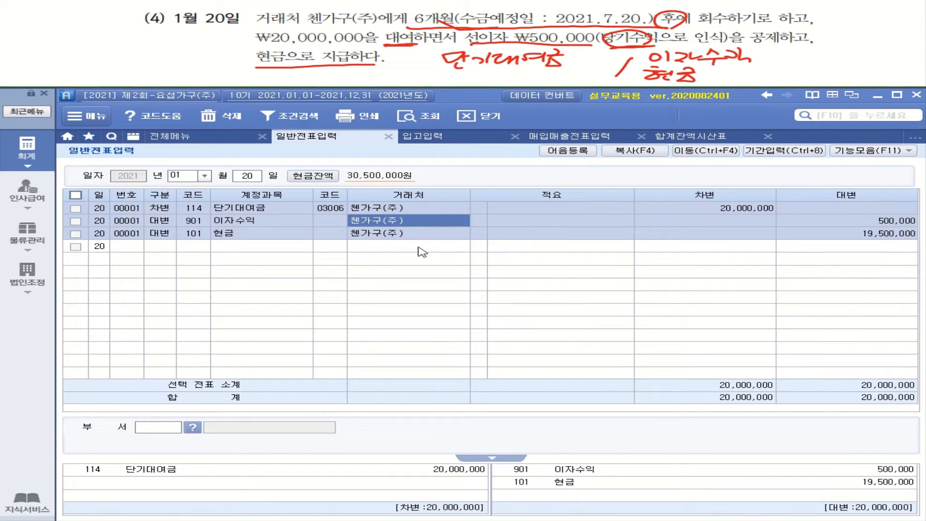
{"action": "key", "text": "Delete"}
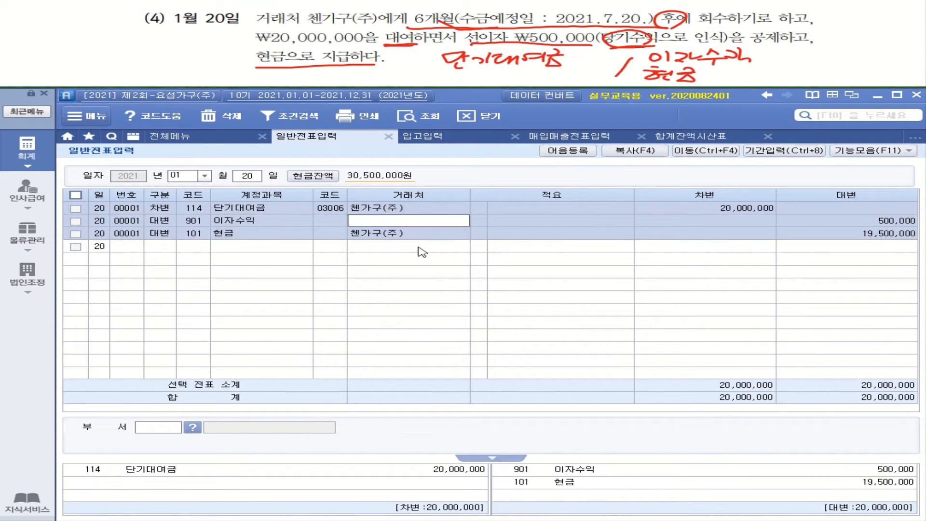
{"action": "key", "text": "Down"}
{"action": "key", "text": "Delete"}
{"action": "key", "text": "Return"}
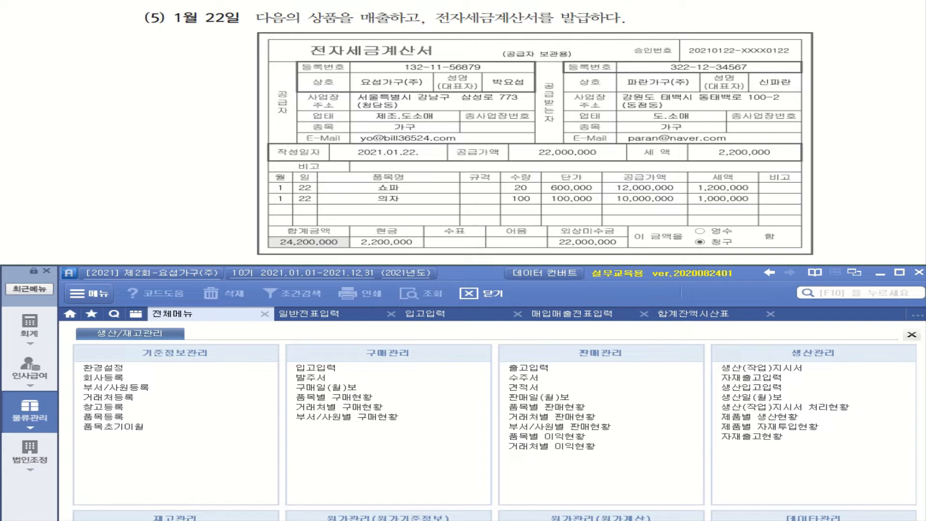
- Circle 매출 in the January 22 problem and handwrite 출고입력 with an arrow down to 전송 beside it
{"action": "mouse_move", "coordinate": [379, 27]}
{"action": "left_mouse_down"}
{"action": "mouse_move", "coordinate": [353, 24]}
{"action": "mouse_move", "coordinate": [376, 10]}
{"action": "mouse_move", "coordinate": [378, 23]}
{"action": "mouse_move", "coordinate": [140, 50]}
{"action": "left_mouse_up"}
{"action": "mouse_move", "coordinate": [44, 53]}
{"action": "left_mouse_down"}
{"action": "mouse_move", "coordinate": [66, 71]}
{"action": "mouse_move", "coordinate": [57, 83]}
{"action": "mouse_move", "coordinate": [74, 78]}
{"action": "left_mouse_up"}
{"action": "left_click_drag", "start_coordinate": [83, 61], "coordinate": [94, 68]}
{"action": "left_click_drag", "start_coordinate": [76, 71], "coordinate": [91, 78]}
{"action": "left_click_drag", "start_coordinate": [94, 63], "coordinate": [112, 70]}
{"action": "left_click_drag", "start_coordinate": [108, 61], "coordinate": [129, 77]}
{"action": "left_click_drag", "start_coordinate": [109, 60], "coordinate": [120, 65]}
{"action": "left_click_drag", "start_coordinate": [71, 90], "coordinate": [72, 103]}
{"action": "left_click_drag", "start_coordinate": [63, 96], "coordinate": [107, 90]}
{"action": "mouse_move", "coordinate": [99, 90]}
{"action": "left_mouse_down"}
{"action": "mouse_move", "coordinate": [95, 103]}
{"action": "mouse_move", "coordinate": [116, 101]}
{"action": "left_mouse_up"}
{"action": "left_click_drag", "start_coordinate": [121, 83], "coordinate": [135, 96]}
{"action": "left_click_drag", "start_coordinate": [122, 96], "coordinate": [139, 100]}
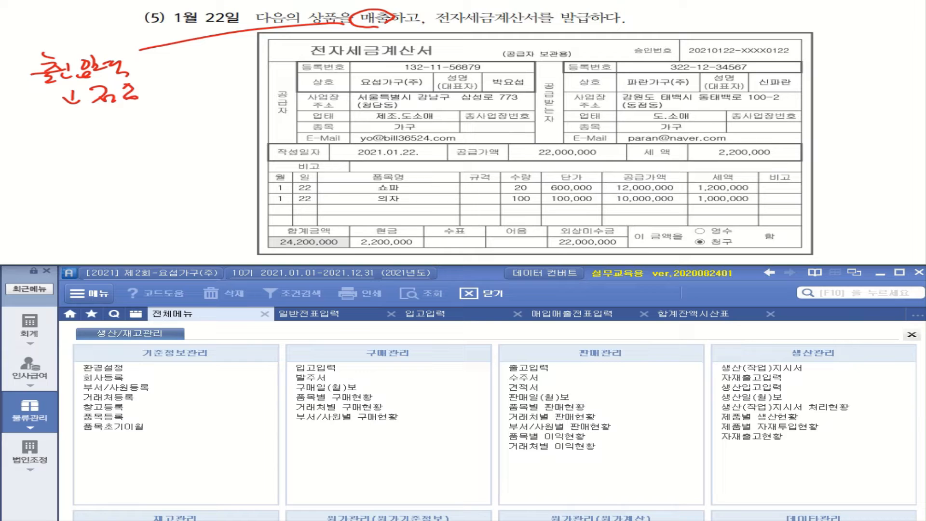
- Handwrite 매입매출전표입력 below the 전송 note as the processing stage that follows it
{"action": "left_click_drag", "start_coordinate": [28, 129], "coordinate": [28, 142]}
{"action": "mouse_move", "coordinate": [28, 130]}
{"action": "left_mouse_down"}
{"action": "mouse_move", "coordinate": [42, 131]}
{"action": "mouse_move", "coordinate": [35, 140]}
{"action": "left_mouse_up"}
{"action": "left_click_drag", "start_coordinate": [48, 130], "coordinate": [53, 136]}
{"action": "mouse_move", "coordinate": [57, 126]}
{"action": "left_mouse_down"}
{"action": "mouse_move", "coordinate": [62, 138]}
{"action": "mouse_move", "coordinate": [72, 127]}
{"action": "left_mouse_up"}
{"action": "left_click_drag", "start_coordinate": [71, 123], "coordinate": [69, 131]}
{"action": "mouse_move", "coordinate": [82, 117]}
{"action": "left_mouse_down"}
{"action": "mouse_move", "coordinate": [80, 141]}
{"action": "mouse_move", "coordinate": [100, 131]}
{"action": "left_mouse_up"}
{"action": "mouse_move", "coordinate": [109, 120]}
{"action": "left_mouse_down"}
{"action": "mouse_move", "coordinate": [118, 132]}
{"action": "mouse_move", "coordinate": [131, 116]}
{"action": "left_mouse_up"}
{"action": "mouse_move", "coordinate": [126, 116]}
{"action": "left_mouse_down"}
{"action": "mouse_move", "coordinate": [138, 132]}
{"action": "mouse_move", "coordinate": [153, 111]}
{"action": "left_mouse_up"}
{"action": "left_click_drag", "start_coordinate": [148, 111], "coordinate": [140, 123]}
{"action": "mouse_move", "coordinate": [153, 110]}
{"action": "left_mouse_down"}
{"action": "mouse_move", "coordinate": [160, 126]}
{"action": "mouse_move", "coordinate": [182, 106]}
{"action": "left_mouse_up"}
{"action": "mouse_move", "coordinate": [164, 114]}
{"action": "left_mouse_down"}
{"action": "mouse_move", "coordinate": [184, 112]}
{"action": "mouse_move", "coordinate": [176, 125]}
{"action": "left_mouse_up"}
{"action": "mouse_move", "coordinate": [175, 108]}
{"action": "left_mouse_down"}
{"action": "mouse_move", "coordinate": [184, 125]}
{"action": "mouse_move", "coordinate": [191, 116]}
{"action": "left_mouse_up"}
{"action": "mouse_move", "coordinate": [199, 100]}
{"action": "left_mouse_down"}
{"action": "mouse_move", "coordinate": [195, 126]}
{"action": "mouse_move", "coordinate": [219, 113]}
{"action": "left_mouse_up"}
{"action": "mouse_move", "coordinate": [213, 102]}
{"action": "left_mouse_down"}
{"action": "mouse_move", "coordinate": [228, 107]}
{"action": "mouse_move", "coordinate": [225, 117]}
{"action": "left_mouse_up"}
{"action": "left_click_drag", "start_coordinate": [219, 116], "coordinate": [231, 122]}
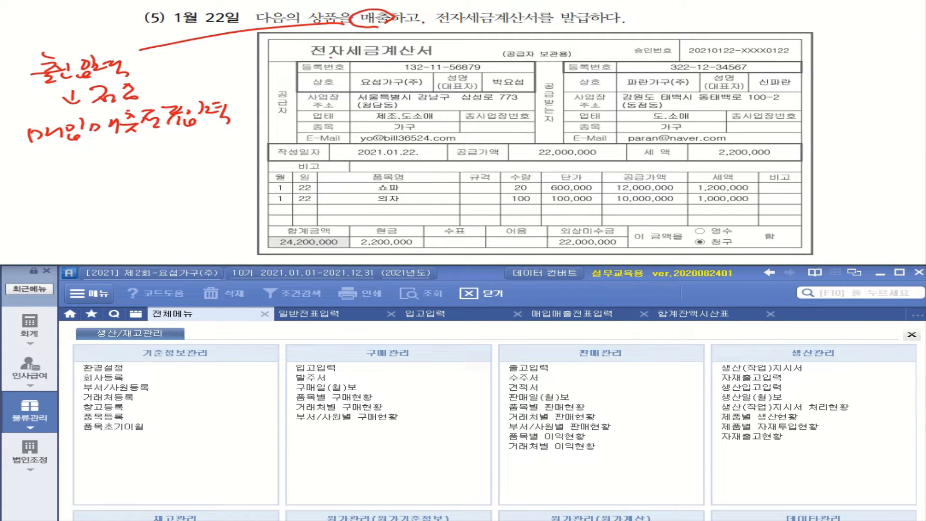
- Circle 전자 in the tax invoice title and draw an arrow from it to the handwritten 매입매출전표입력
{"action": "left_click_drag", "start_coordinate": [331, 57], "coordinate": [345, 41]}
{"action": "mouse_move", "coordinate": [231, 112]}
{"action": "left_mouse_down"}
{"action": "mouse_move", "coordinate": [258, 76]}
{"action": "mouse_move", "coordinate": [304, 54]}
{"action": "left_mouse_up"}
{"action": "left_click_drag", "start_coordinate": [231, 91], "coordinate": [234, 110]}
{"action": "left_click_drag", "start_coordinate": [233, 110], "coordinate": [241, 105]}
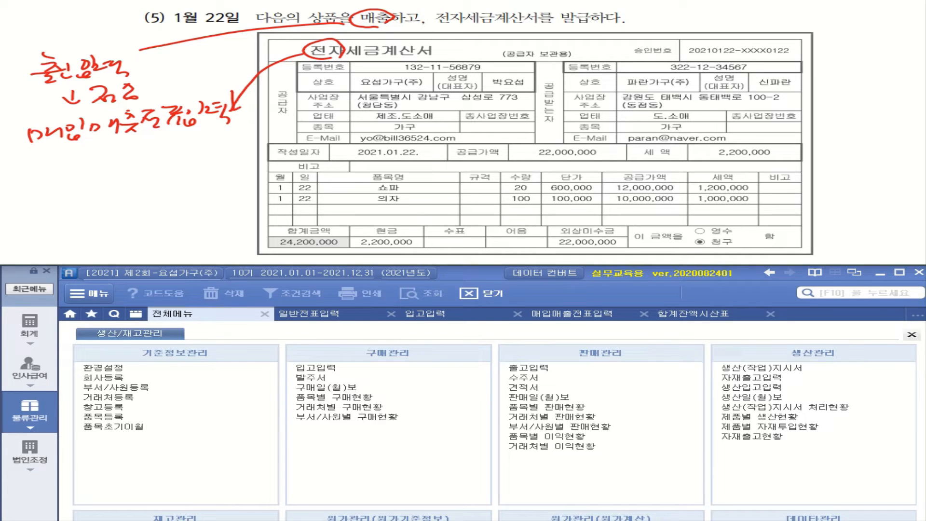
- Mark 요섭가구(주), 공급받는자 파란가구(주), the 쇼파 and 의자 items, 현금 2,200,000 and 외상미수금 22,000,000 on the invoice
{"action": "left_click_drag", "start_coordinate": [360, 88], "coordinate": [427, 86]}
{"action": "mouse_move", "coordinate": [546, 128]}
{"action": "left_mouse_down"}
{"action": "mouse_move", "coordinate": [540, 109]}
{"action": "mouse_move", "coordinate": [552, 128]}
{"action": "left_mouse_up"}
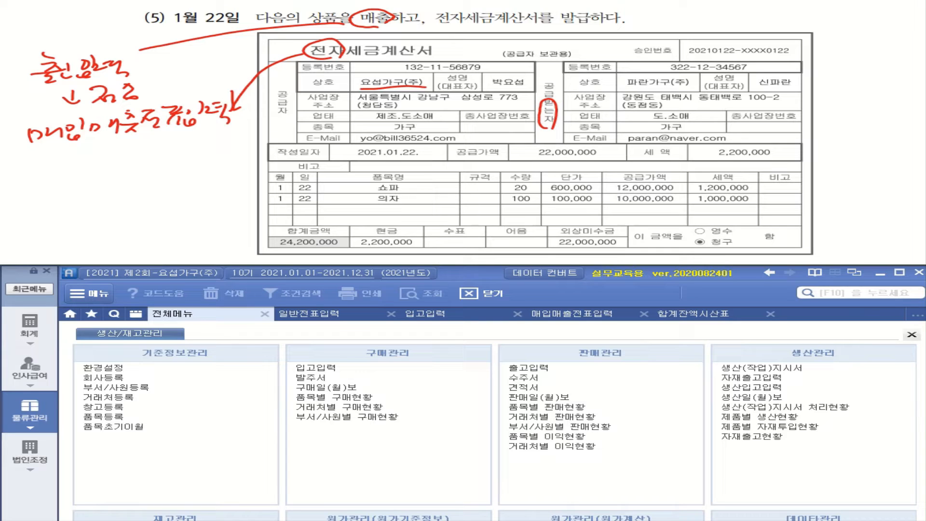
{"action": "left_click_drag", "start_coordinate": [625, 90], "coordinate": [687, 89]}
{"action": "left_click_drag", "start_coordinate": [417, 189], "coordinate": [429, 184]}
{"action": "mouse_move", "coordinate": [413, 250]}
{"action": "left_mouse_down"}
{"action": "mouse_move", "coordinate": [347, 242]}
{"action": "mouse_move", "coordinate": [411, 223]}
{"action": "mouse_move", "coordinate": [412, 247]}
{"action": "left_mouse_up"}
{"action": "mouse_move", "coordinate": [614, 249]}
{"action": "left_mouse_down"}
{"action": "mouse_move", "coordinate": [596, 254]}
{"action": "mouse_move", "coordinate": [592, 221]}
{"action": "mouse_move", "coordinate": [620, 247]}
{"action": "left_mouse_up"}
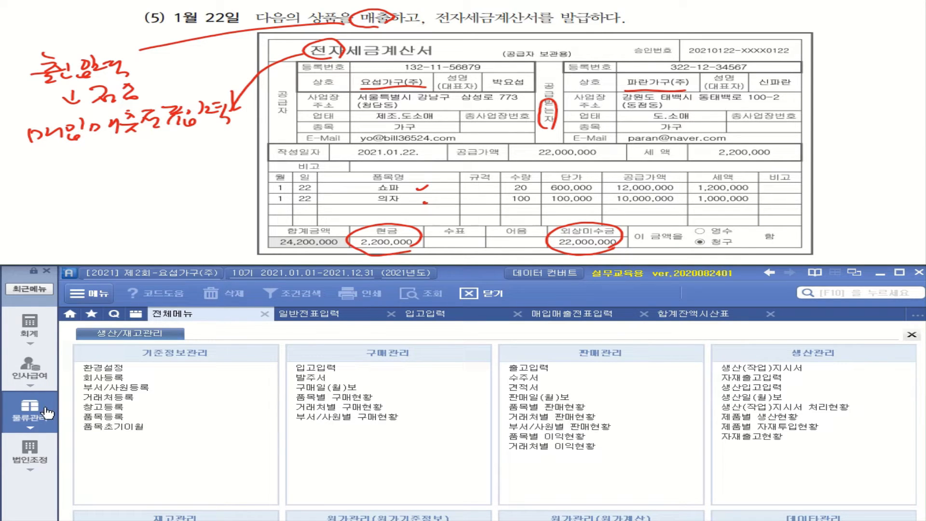
- Open 출고입력 from 판매관리 for the January 22 sale
{"action": "left_click", "coordinate": [556, 368]}
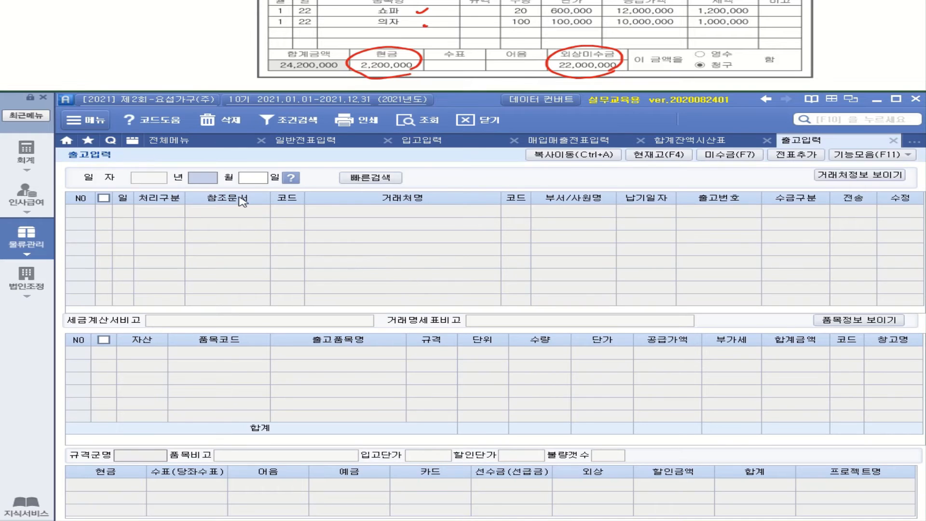
- Set the 출고입력 date to January 22 and choose 건별과세 as the first row's 처리구분
{"action": "type", "text": "1"}
{"action": "key", "text": "Return"}
{"action": "type", "text": "22"}
{"action": "key", "text": "Return"}
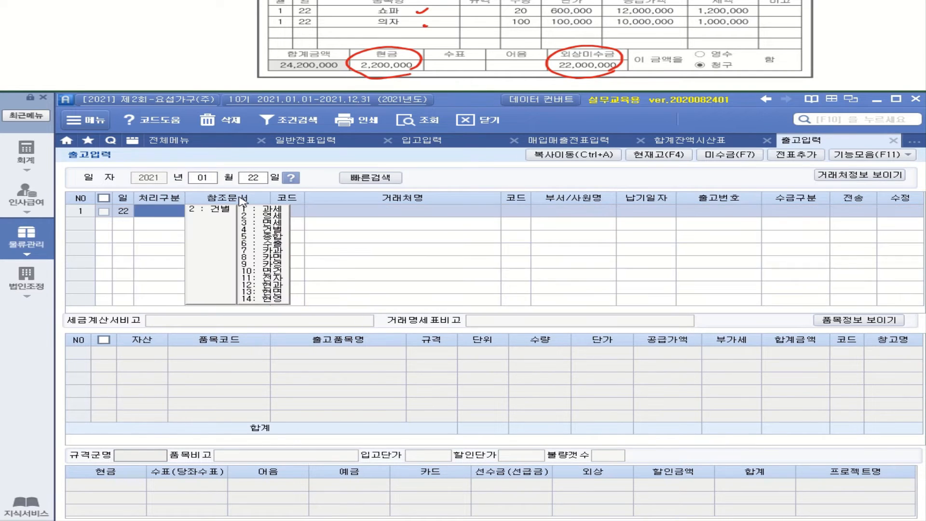
{"action": "left_click", "coordinate": [218, 215]}
{"action": "left_click", "coordinate": [254, 210]}
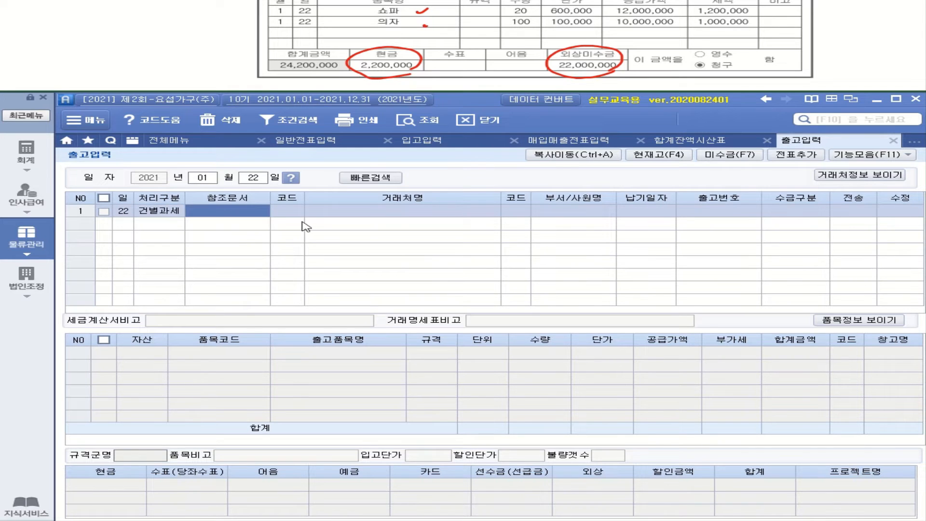
- Enter 파란가구(주) as the 거래처, hide the 거래처정보 display, and set 수금구분 to 혼합
{"action": "key", "text": "Return"}
{"action": "type", "text": "파랑"}
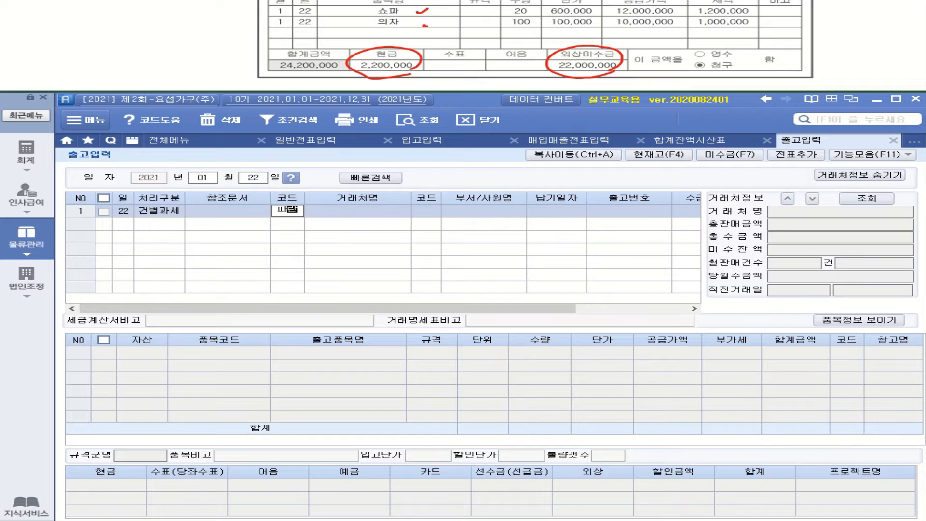
{"action": "key", "text": "Return"}
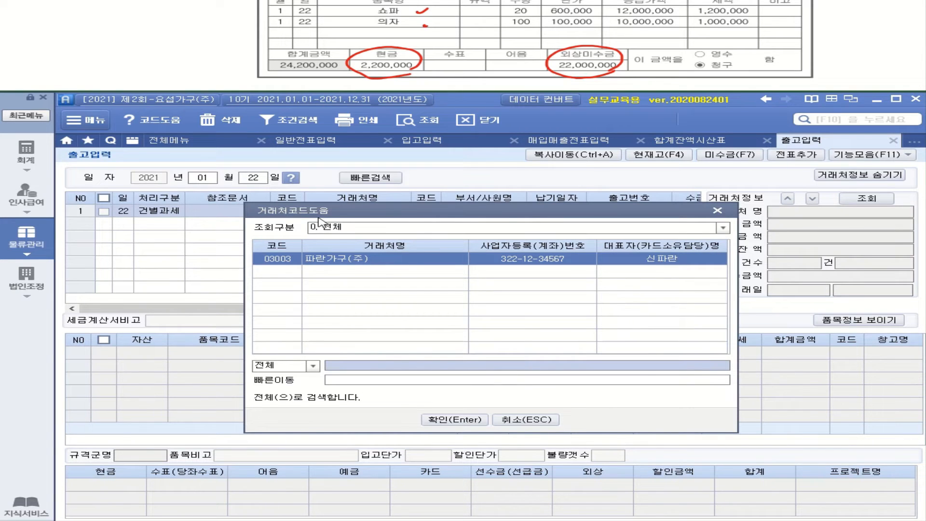
{"action": "key", "text": "Return"}
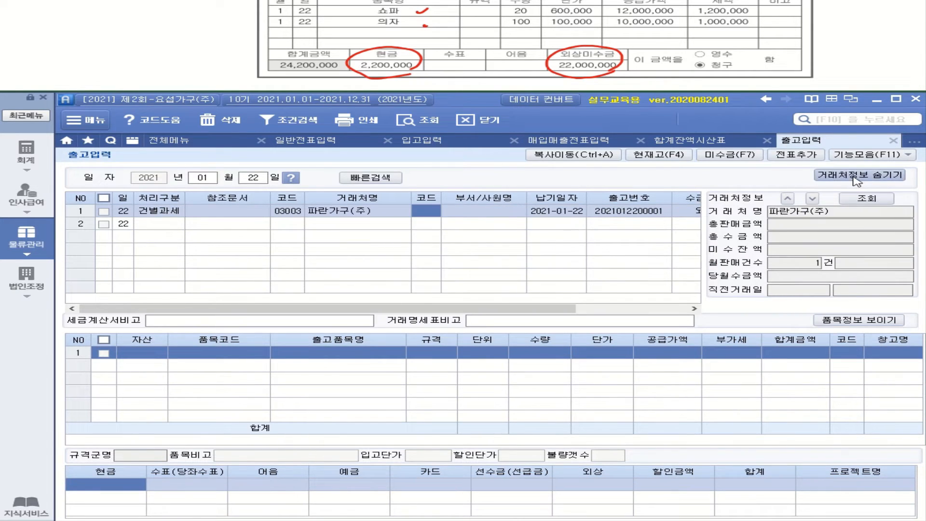
{"action": "left_click", "coordinate": [857, 178]}
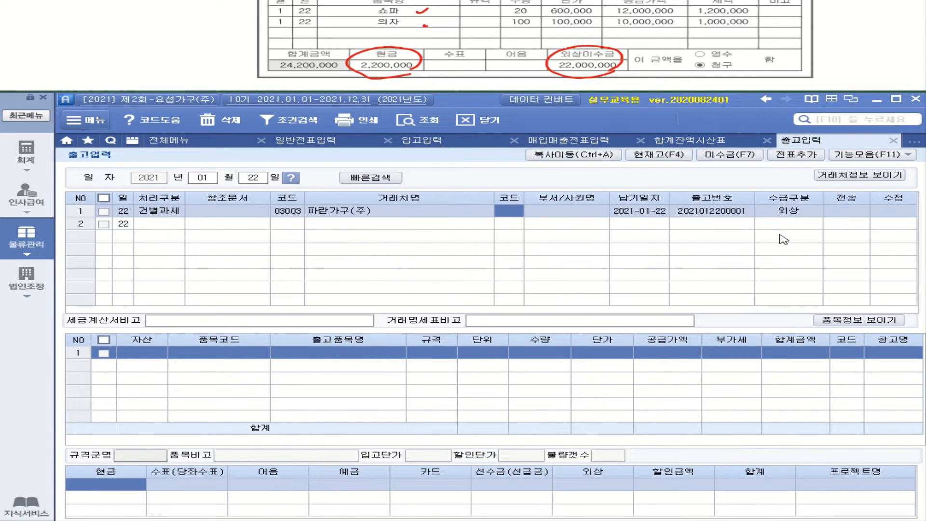
{"action": "left_click", "coordinate": [802, 216]}
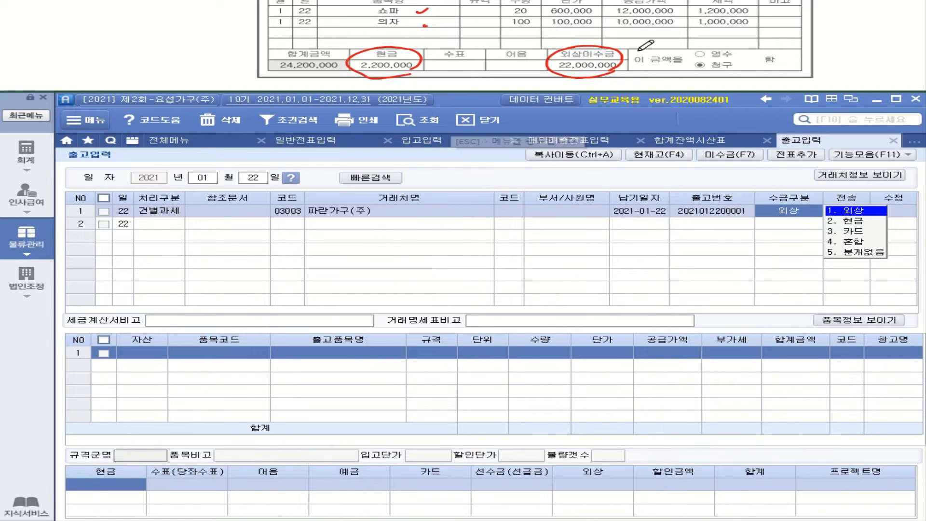
{"action": "left_click", "coordinate": [859, 242]}
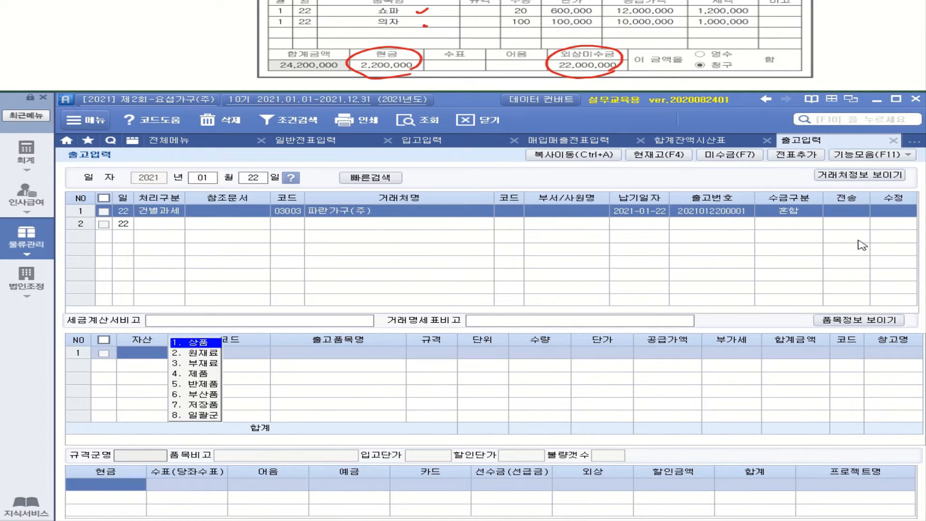
- Add the 상품 item 쇼파 (5003) with quantity 20 and unit price 600,000
{"action": "left_click", "coordinate": [201, 352]}
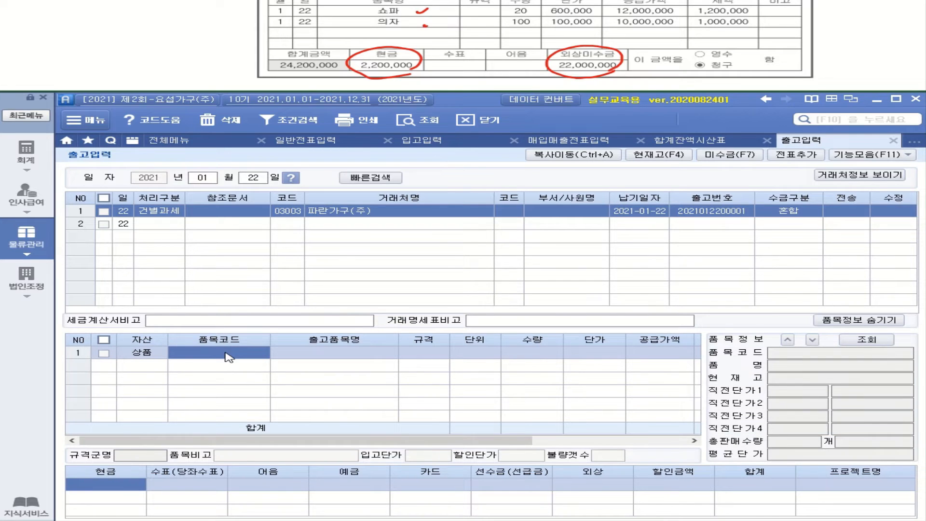
{"action": "key", "text": "F2"}
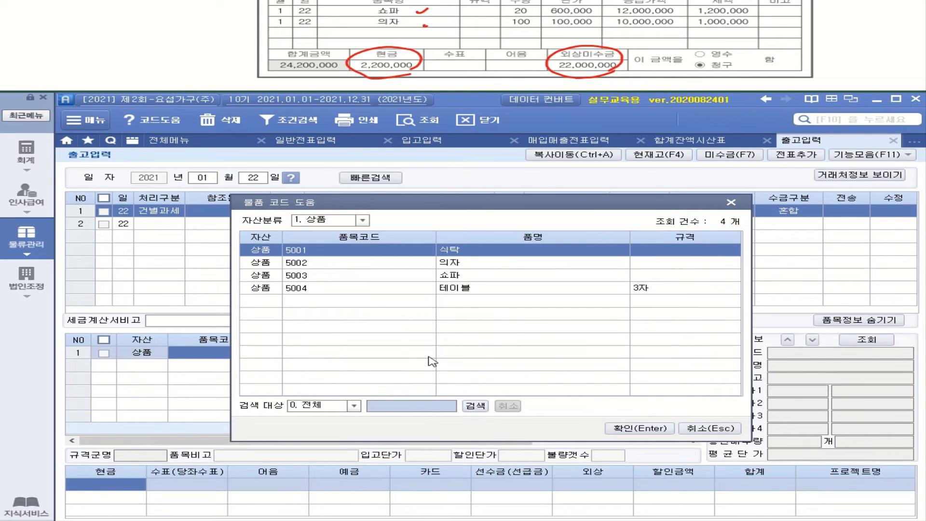
{"action": "double_click", "coordinate": [473, 279]}
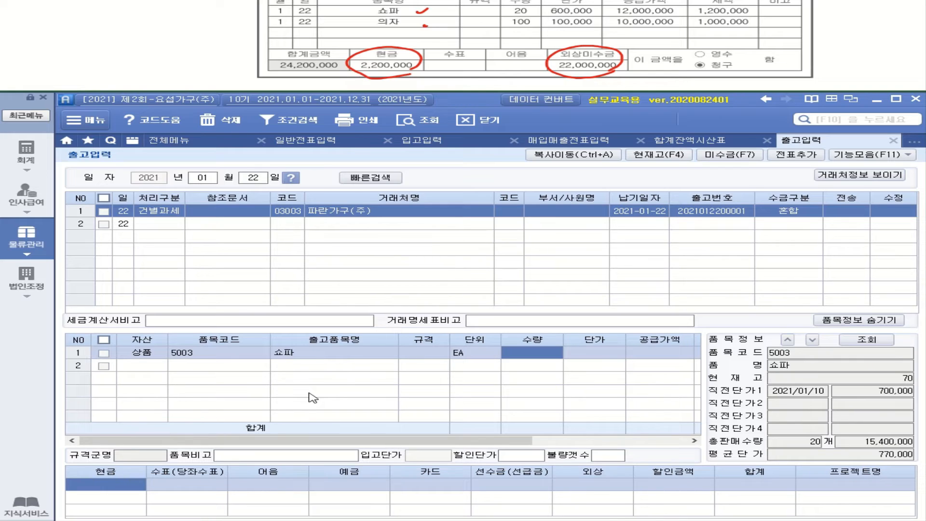
{"action": "type", "text": "20"}
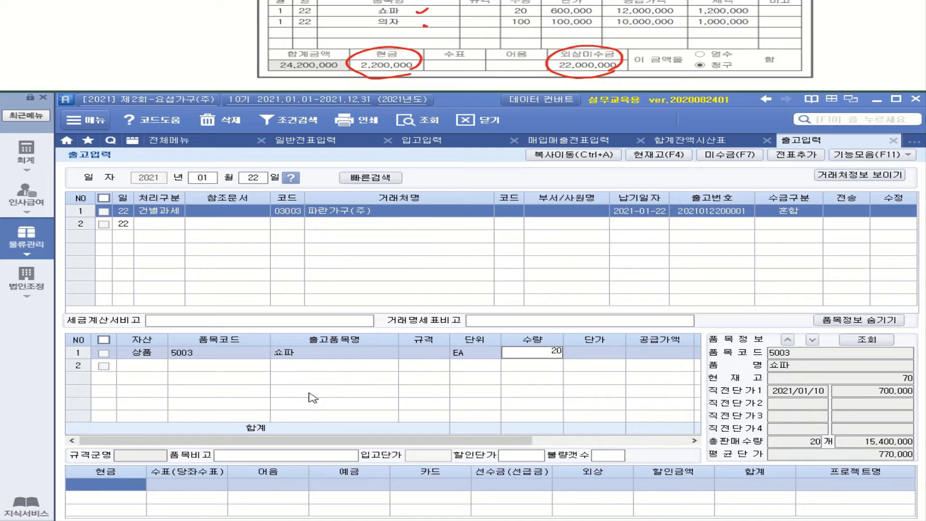
{"action": "key", "text": "Return"}
{"action": "type", "text": "6000000"}
{"action": "key", "text": "Return"}
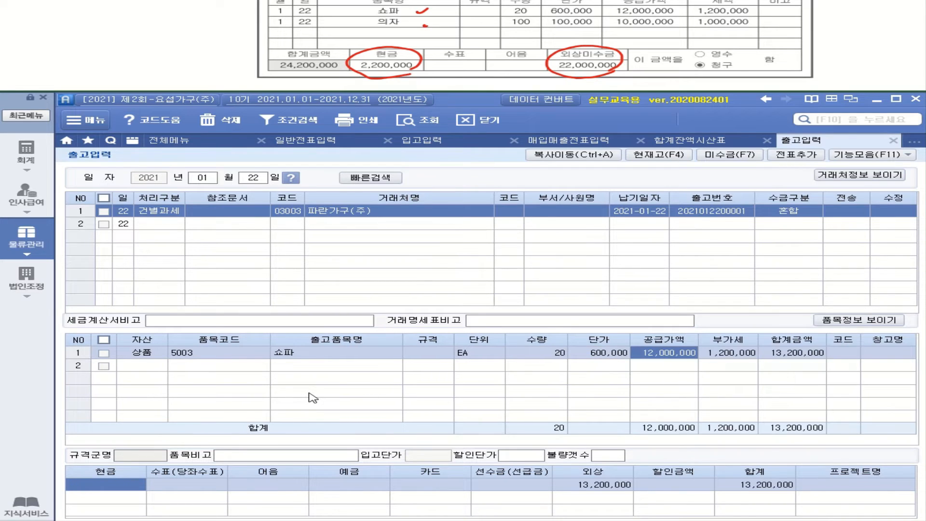
- Add the 상품 item 의자 (5002) on the second line with quantity 100 and unit price 100,000
{"action": "left_click", "coordinate": [136, 371]}
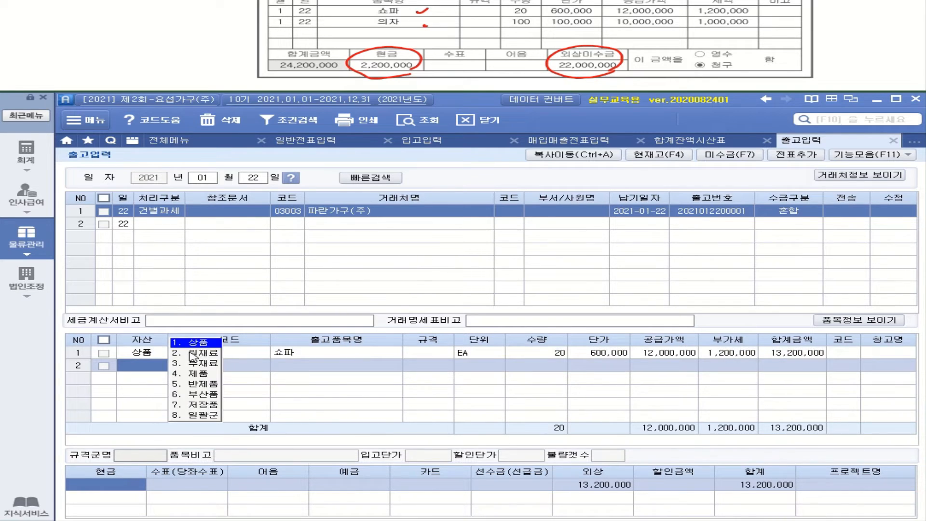
{"action": "left_click", "coordinate": [216, 373]}
{"action": "key", "text": "F2"}
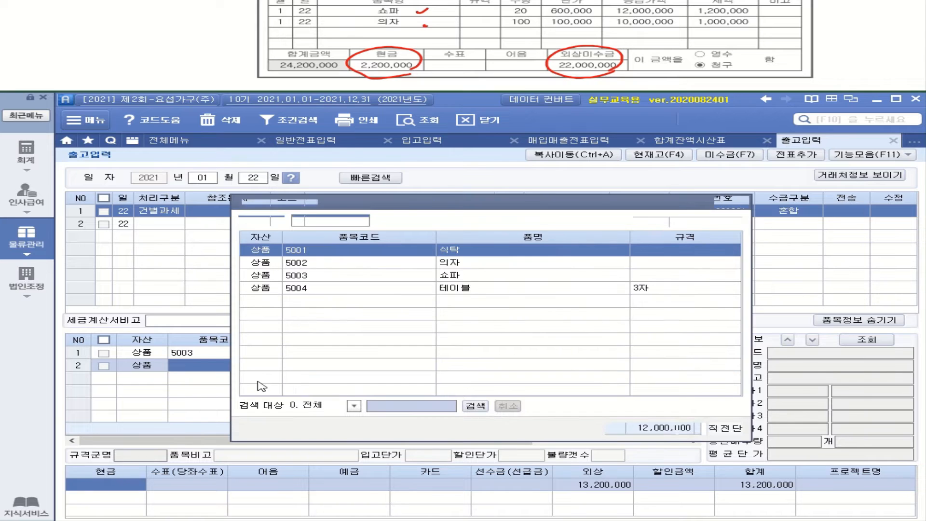
{"action": "double_click", "coordinate": [443, 263]}
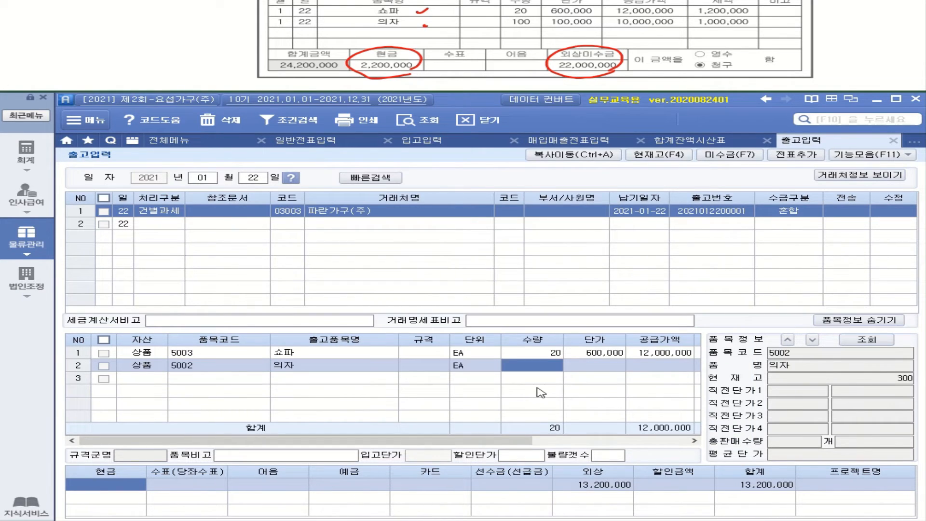
{"action": "type", "text": "100"}
{"action": "key", "text": "Return"}
{"action": "type", "text": "100000"}
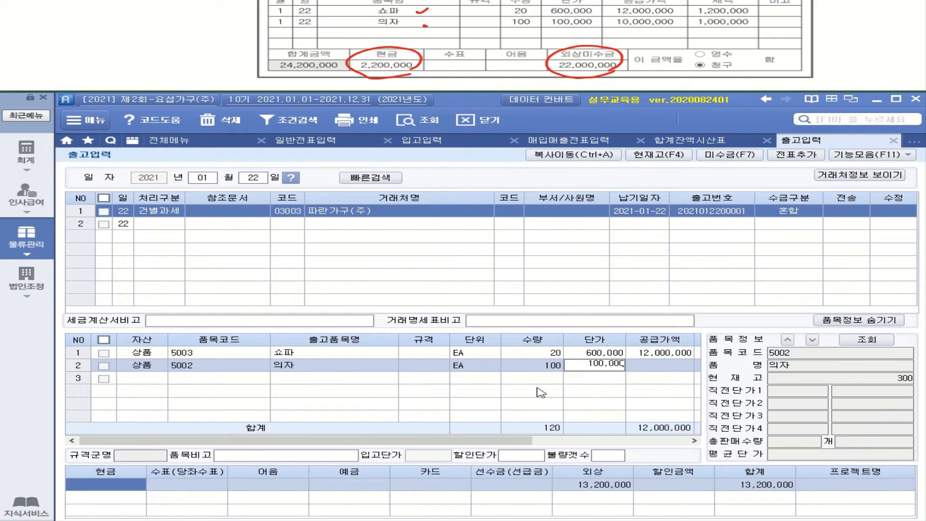
{"action": "key", "text": "Return"}
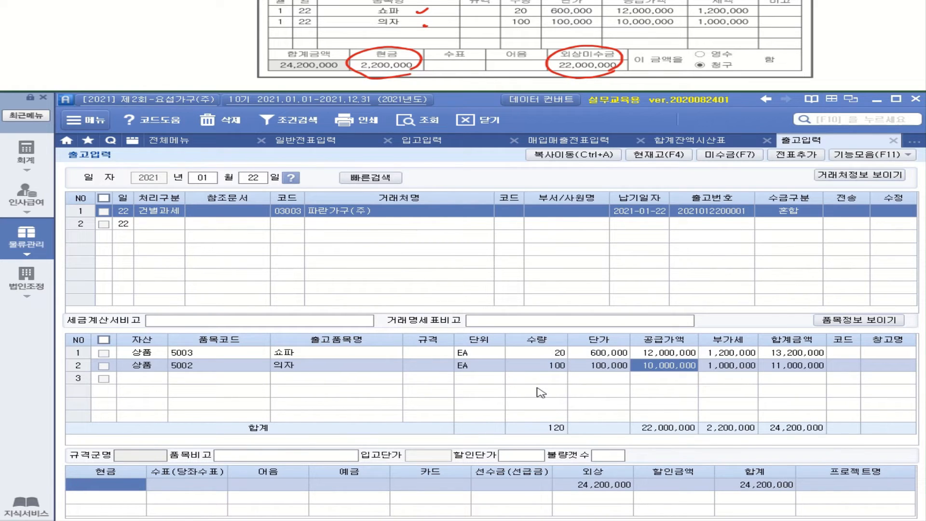
- Enter 2,200,000 as the 현금 portion of the 파란가구(주) sale
{"action": "left_click", "coordinate": [132, 482]}
{"action": "type", "text": "2,"}
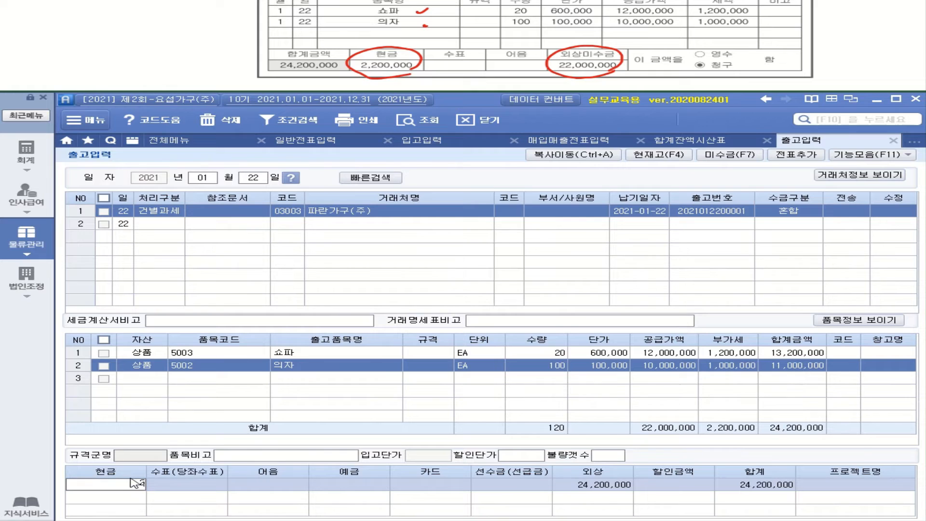
{"action": "type", "text": "200,000"}
{"action": "key", "text": "Return"}
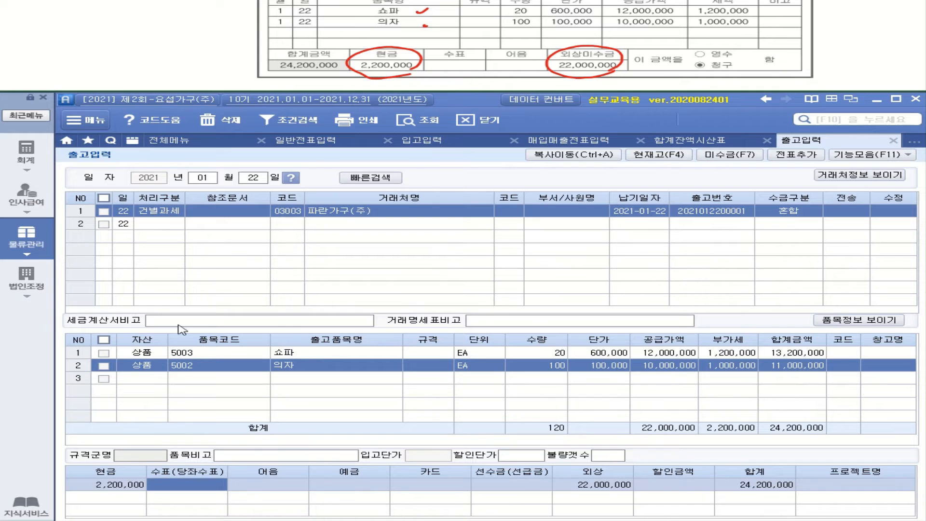
- Select the 파란가구(주) sale row, add its slip with 전표추가, and complete the 전송
{"action": "left_click", "coordinate": [103, 211]}
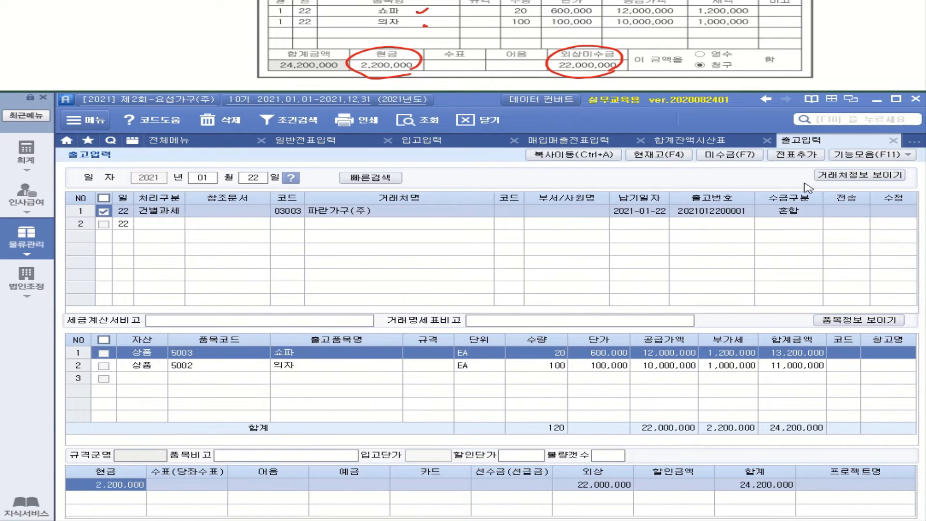
{"action": "left_click", "coordinate": [799, 155]}
{"action": "left_click", "coordinate": [436, 256]}
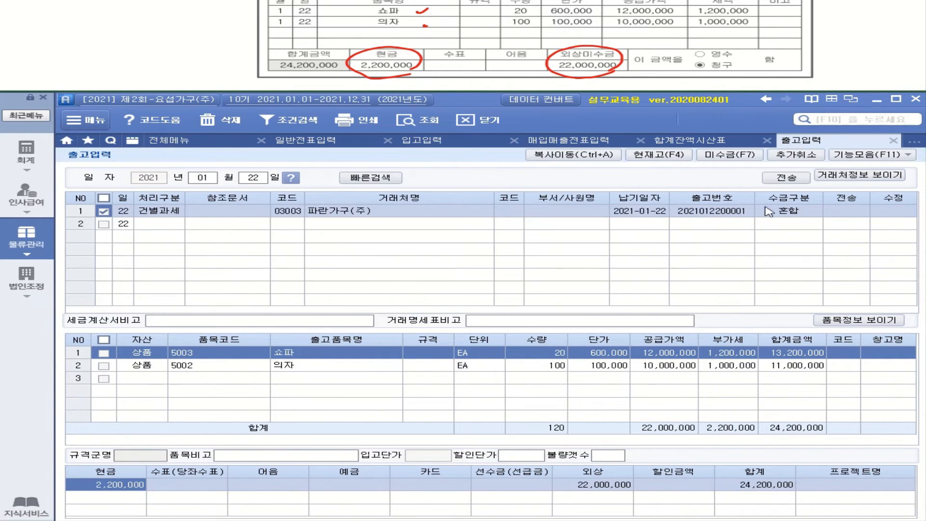
{"action": "left_click", "coordinate": [787, 177]}
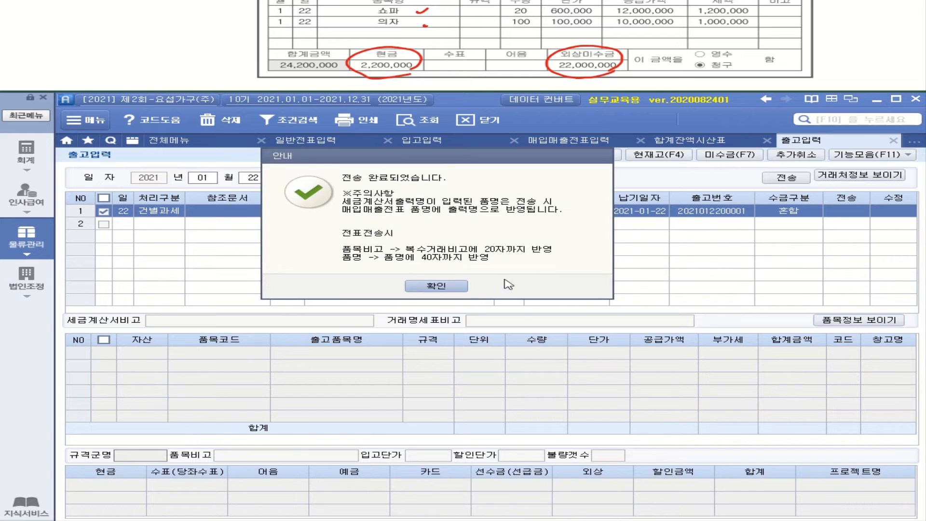
{"action": "left_click", "coordinate": [464, 286]}
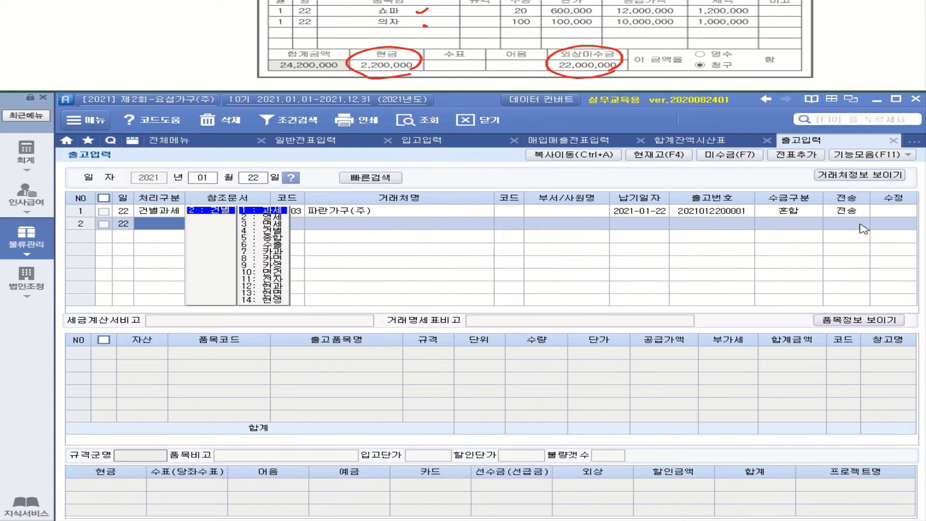
- Open 매입매출전표입력 for January 22 and select the 쇼파외 sale to view its journal lines
{"action": "left_click", "coordinate": [33, 152]}
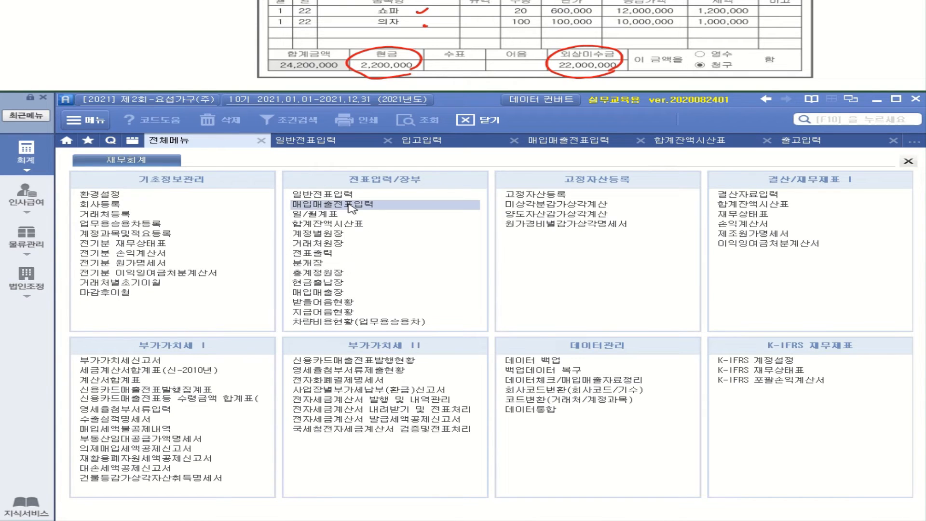
{"action": "left_click", "coordinate": [351, 205]}
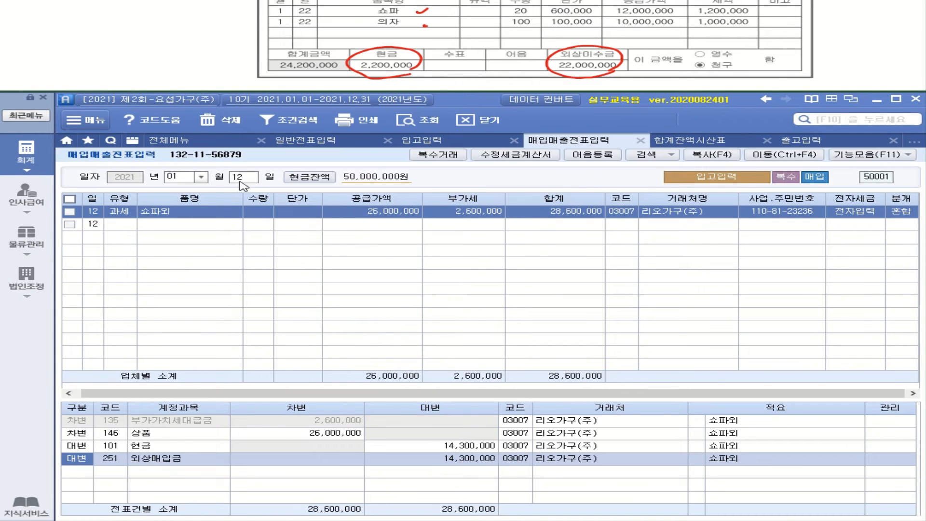
{"action": "left_click", "coordinate": [241, 179]}
{"action": "type", "text": "22"}
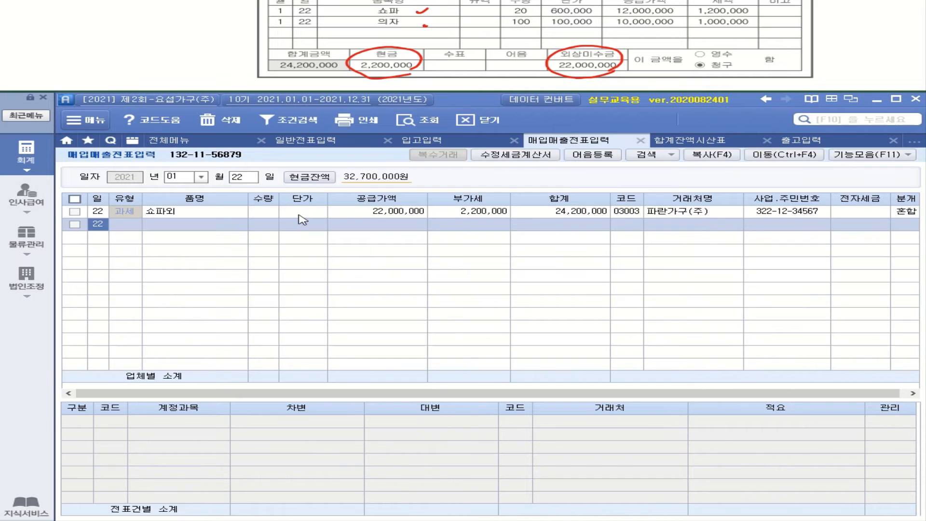
{"action": "left_click", "coordinate": [199, 212]}
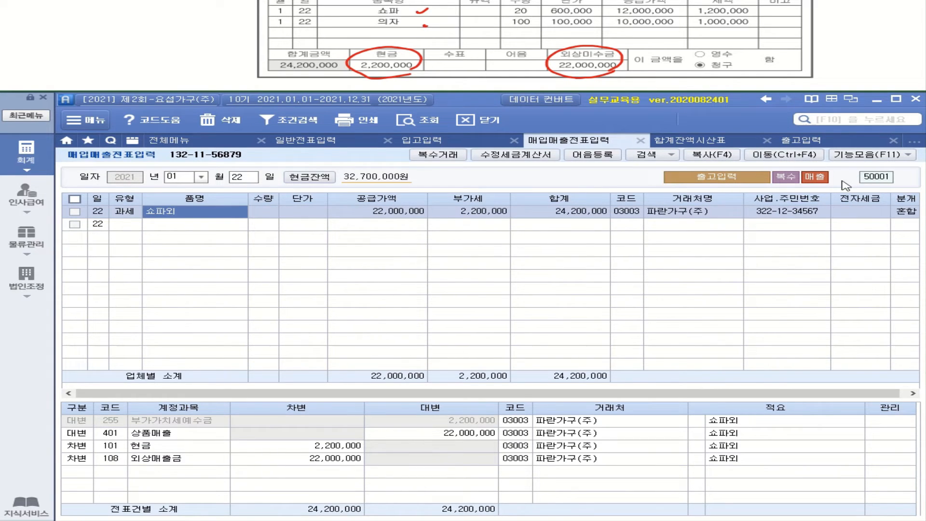
- Set 전자세금 to 전자입력 for the 파란가구(주) sale
{"action": "left_click", "coordinate": [862, 213]}
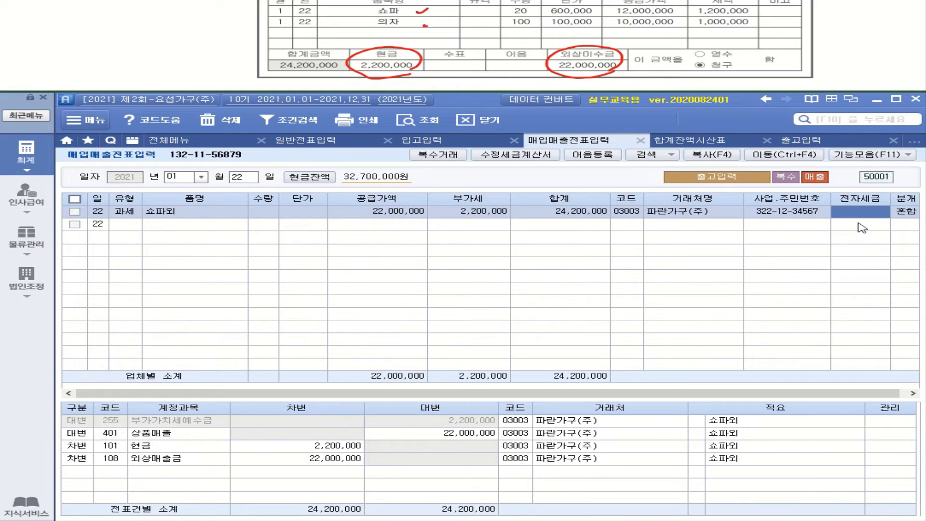
{"action": "type", "text": "1"}
{"action": "key", "text": "Return"}
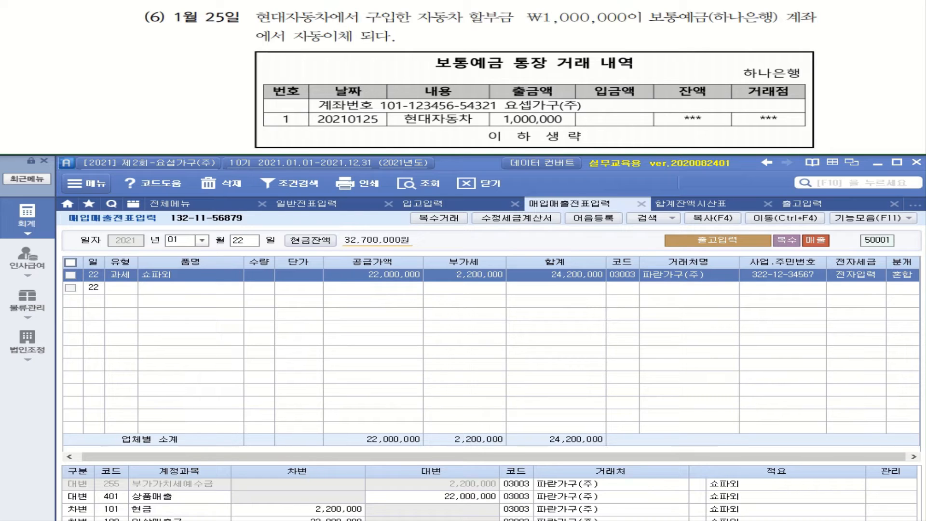
- Underline 자동차 할부금, handwrite 미지급금 beneath it, and mark 0125, 현대자동차, 출금액 and 1,000,000 in the bank record
{"action": "mouse_move", "coordinate": [416, 28]}
{"action": "left_mouse_down"}
{"action": "mouse_move", "coordinate": [506, 30]}
{"action": "mouse_move", "coordinate": [501, 45]}
{"action": "left_mouse_up"}
{"action": "left_click_drag", "start_coordinate": [497, 38], "coordinate": [521, 45]}
{"action": "left_click_drag", "start_coordinate": [523, 40], "coordinate": [539, 45]}
{"action": "mouse_move", "coordinate": [538, 34]}
{"action": "left_mouse_down"}
{"action": "mouse_move", "coordinate": [541, 42]}
{"action": "mouse_move", "coordinate": [565, 34]}
{"action": "mouse_move", "coordinate": [549, 45]}
{"action": "left_mouse_up"}
{"action": "left_click_drag", "start_coordinate": [554, 38], "coordinate": [564, 47]}
{"action": "left_click_drag", "start_coordinate": [574, 30], "coordinate": [595, 34]}
{"action": "left_click_drag", "start_coordinate": [569, 38], "coordinate": [584, 42]}
{"action": "left_click_drag", "start_coordinate": [574, 44], "coordinate": [593, 48]}
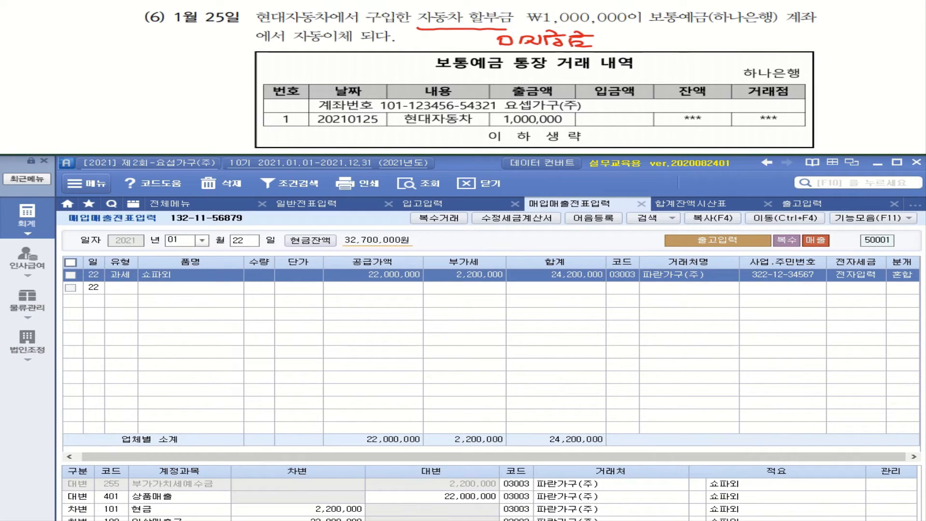
{"action": "mouse_move", "coordinate": [357, 129]}
{"action": "left_mouse_down"}
{"action": "mouse_move", "coordinate": [381, 115]}
{"action": "mouse_move", "coordinate": [351, 125]}
{"action": "left_mouse_up"}
{"action": "mouse_move", "coordinate": [413, 128]}
{"action": "left_mouse_down"}
{"action": "mouse_move", "coordinate": [554, 127]}
{"action": "mouse_move", "coordinate": [512, 81]}
{"action": "mouse_move", "coordinate": [550, 93]}
{"action": "left_mouse_up"}
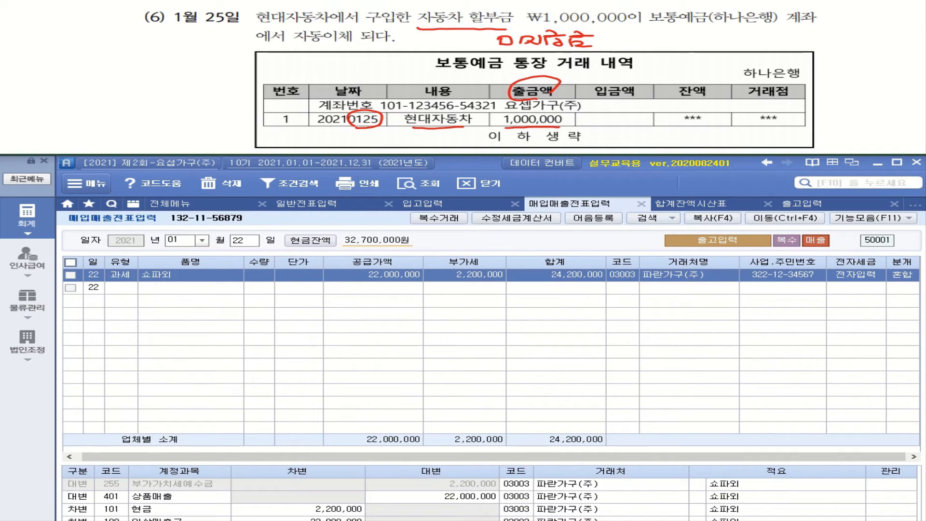
- Handwrite the January 25 journal entry beside the bank record, with 미지급금( ) as debit and 보 as credit
{"action": "mouse_move", "coordinate": [186, 92]}
{"action": "left_mouse_down"}
{"action": "mouse_move", "coordinate": [158, 115]}
{"action": "mouse_move", "coordinate": [187, 105]}
{"action": "left_mouse_up"}
{"action": "left_click_drag", "start_coordinate": [198, 95], "coordinate": [197, 101]}
{"action": "left_click_drag", "start_coordinate": [186, 108], "coordinate": [196, 107]}
{"action": "left_click_drag", "start_coordinate": [191, 107], "coordinate": [195, 114]}
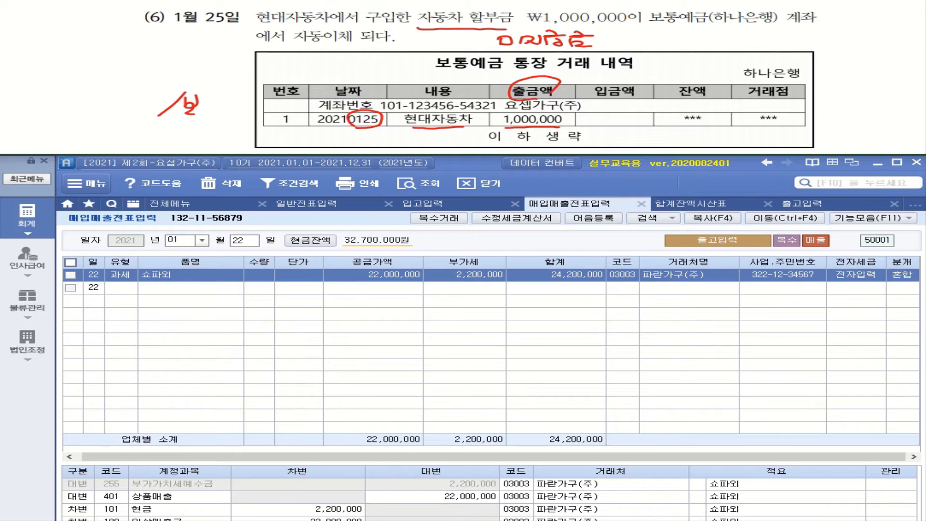
{"action": "mouse_move", "coordinate": [35, 95]}
{"action": "left_mouse_down"}
{"action": "mouse_move", "coordinate": [35, 109]}
{"action": "mouse_move", "coordinate": [44, 108]}
{"action": "left_mouse_up"}
{"action": "left_click_drag", "start_coordinate": [36, 109], "coordinate": [49, 107]}
{"action": "left_click_drag", "start_coordinate": [52, 96], "coordinate": [62, 105]}
{"action": "mouse_move", "coordinate": [68, 91]}
{"action": "left_mouse_down"}
{"action": "mouse_move", "coordinate": [69, 105]}
{"action": "mouse_move", "coordinate": [85, 95]}
{"action": "left_mouse_up"}
{"action": "mouse_move", "coordinate": [69, 98]}
{"action": "left_mouse_down"}
{"action": "mouse_move", "coordinate": [87, 94]}
{"action": "mouse_move", "coordinate": [77, 108]}
{"action": "mouse_move", "coordinate": [88, 109]}
{"action": "left_mouse_up"}
{"action": "left_click_drag", "start_coordinate": [79, 104], "coordinate": [86, 102]}
{"action": "mouse_move", "coordinate": [90, 88]}
{"action": "left_mouse_down"}
{"action": "mouse_move", "coordinate": [111, 92]}
{"action": "mouse_move", "coordinate": [90, 111]}
{"action": "left_mouse_up"}
{"action": "mouse_move", "coordinate": [89, 99]}
{"action": "left_mouse_down"}
{"action": "mouse_move", "coordinate": [101, 110]}
{"action": "mouse_move", "coordinate": [145, 106]}
{"action": "left_mouse_up"}
- Circle 현대자동차 and 하나은행 and draw arrows from them into the handwritten brackets for 미지급금 and 보
{"action": "mouse_move", "coordinate": [292, 32]}
{"action": "left_mouse_down"}
{"action": "mouse_move", "coordinate": [323, 29]}
{"action": "mouse_move", "coordinate": [299, 9]}
{"action": "mouse_move", "coordinate": [138, 75]}
{"action": "mouse_move", "coordinate": [133, 97]}
{"action": "left_mouse_up"}
{"action": "left_click_drag", "start_coordinate": [120, 82], "coordinate": [149, 87]}
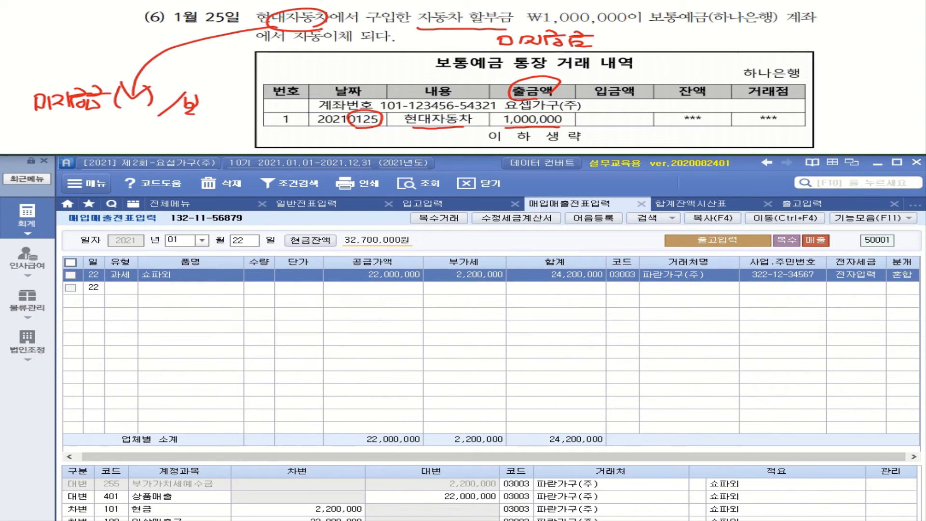
{"action": "left_click_drag", "start_coordinate": [182, 126], "coordinate": [179, 139]}
{"action": "mouse_move", "coordinate": [745, 10]}
{"action": "left_mouse_down"}
{"action": "mouse_move", "coordinate": [740, 32]}
{"action": "mouse_move", "coordinate": [762, 12]}
{"action": "left_mouse_up"}
{"action": "mouse_move", "coordinate": [689, 48]}
{"action": "left_mouse_down"}
{"action": "mouse_move", "coordinate": [338, 66]}
{"action": "mouse_move", "coordinate": [212, 131]}
{"action": "mouse_move", "coordinate": [235, 135]}
{"action": "left_mouse_up"}
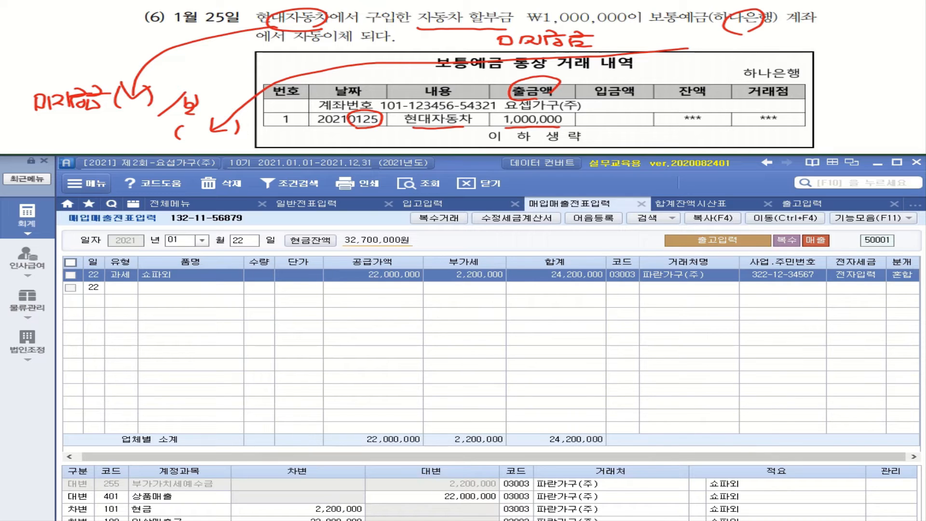
- Open 일반전표입력 from 회계 and set the voucher date to January 25
{"action": "left_click", "coordinate": [27, 217]}
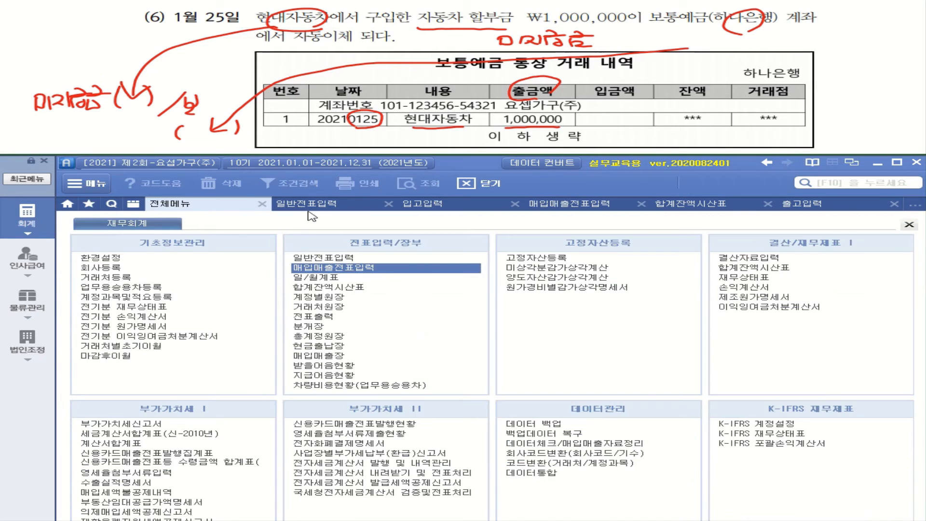
{"action": "left_click", "coordinate": [316, 205]}
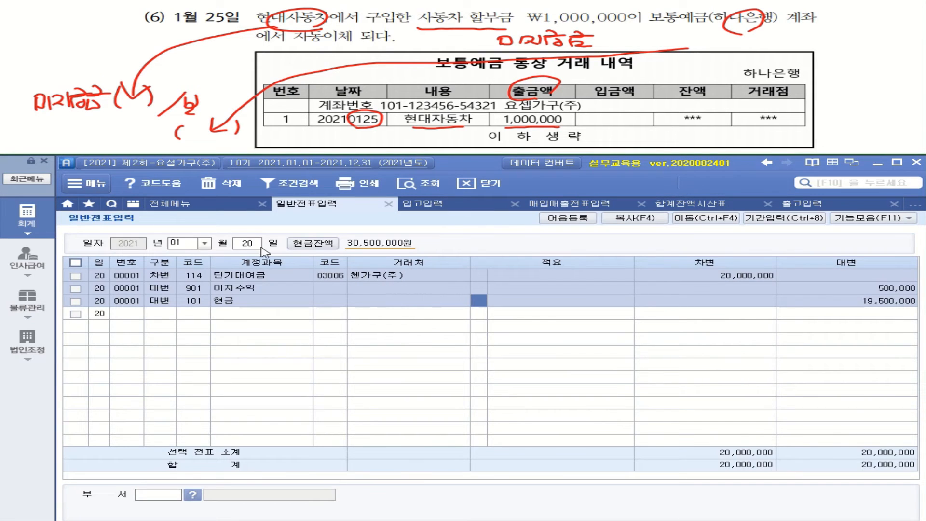
{"action": "left_click", "coordinate": [247, 243]}
{"action": "type", "text": "25"}
{"action": "key", "text": "Return"}
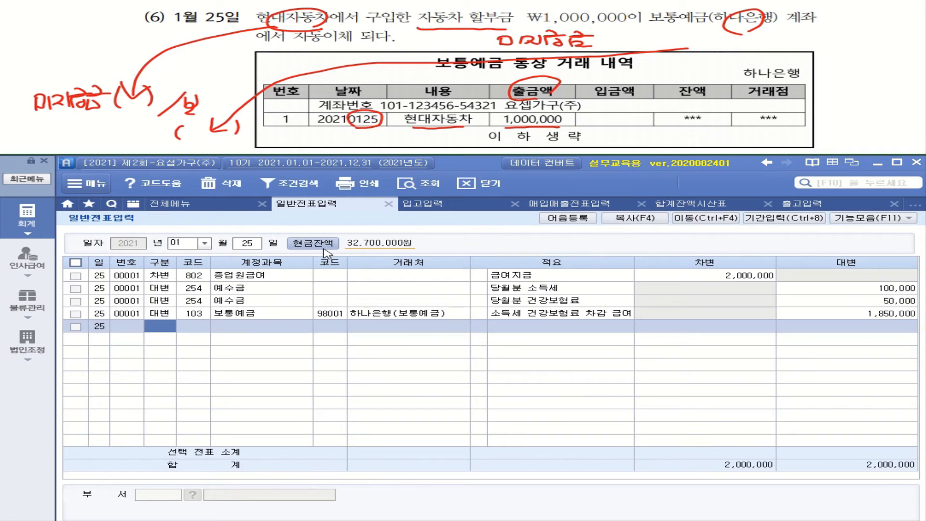
- Enter a debit line for account 253 미지급금 with 현대자동차 as 거래처, a blank 적요 and an amount of 1,000,000
{"action": "type", "text": "3"}
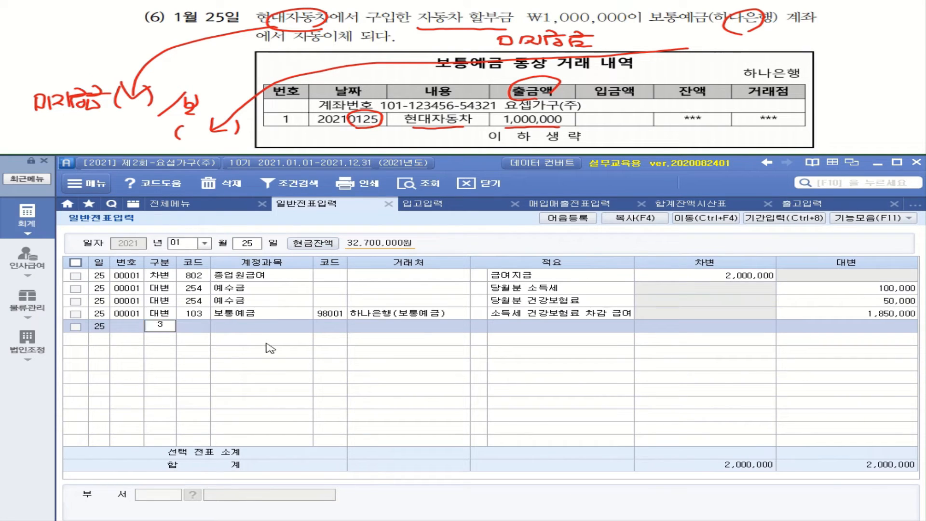
{"action": "key", "text": "Return"}
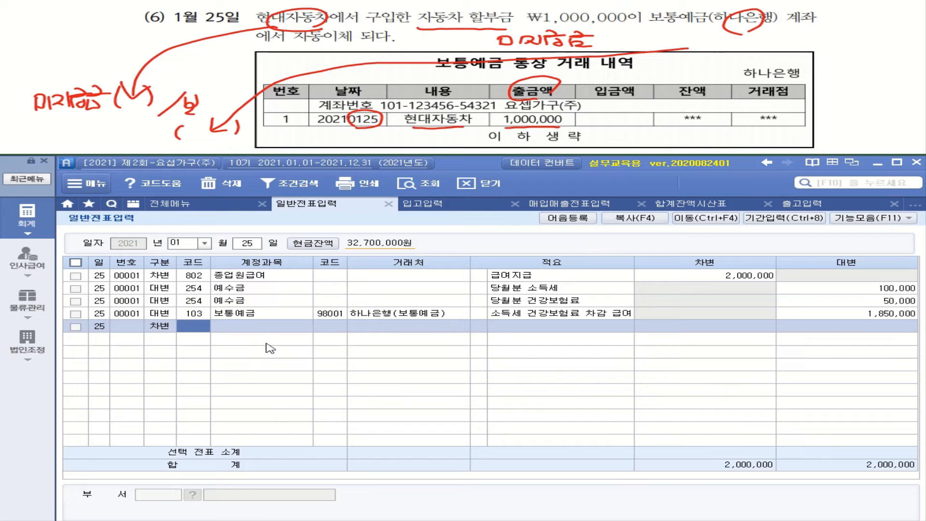
{"action": "type", "text": "253"}
{"action": "key", "text": "Return"}
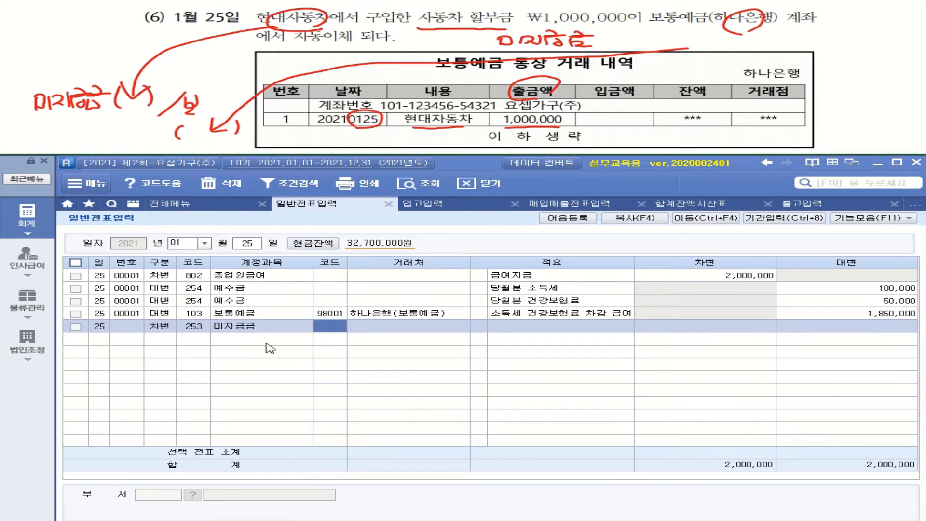
{"action": "type", "text": "현대"}
{"action": "key", "text": "Return"}
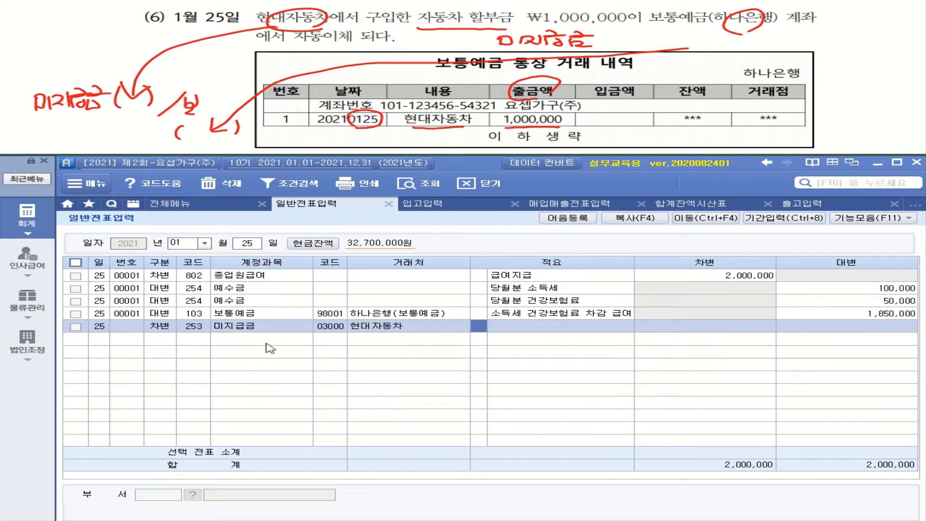
{"action": "key", "text": "Return"}
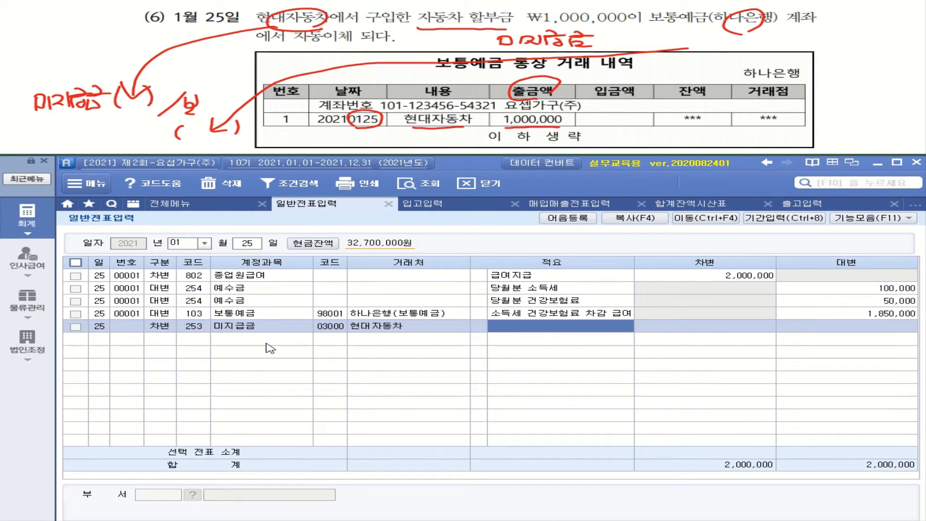
{"action": "key", "text": "space"}
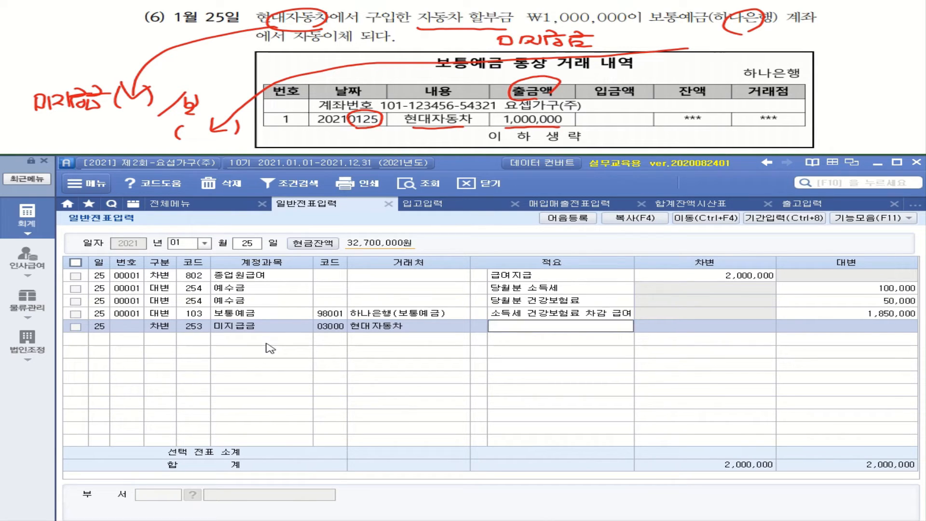
{"action": "key", "text": "Return"}
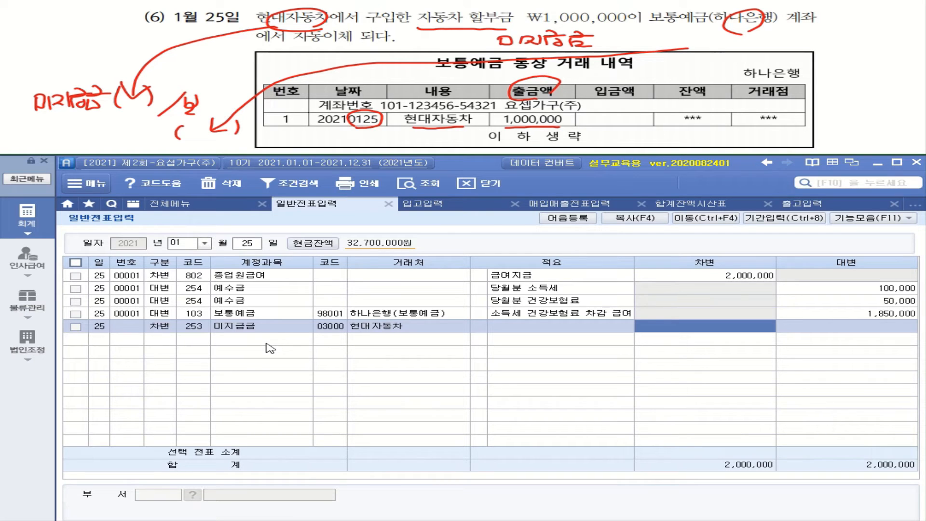
{"action": "key", "text": "space"}
{"action": "type", "text": "1000000"}
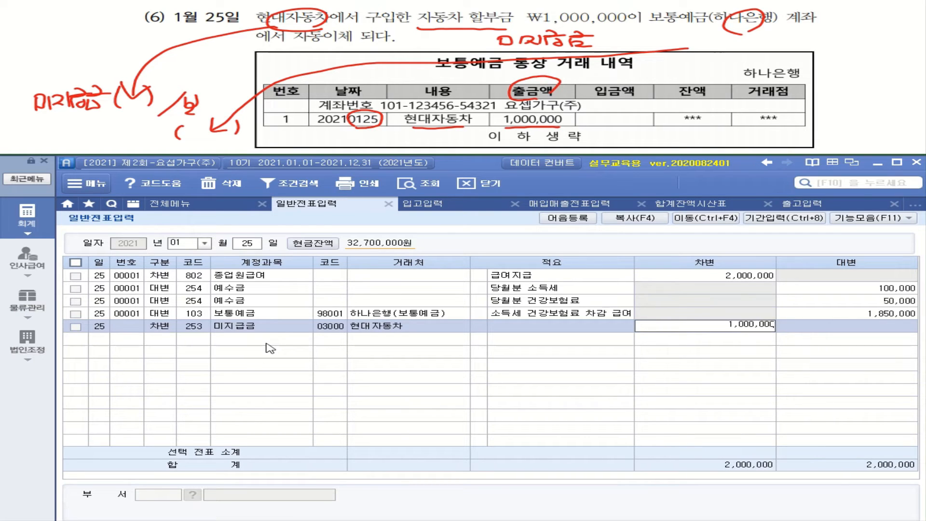
{"action": "key", "text": "Return"}
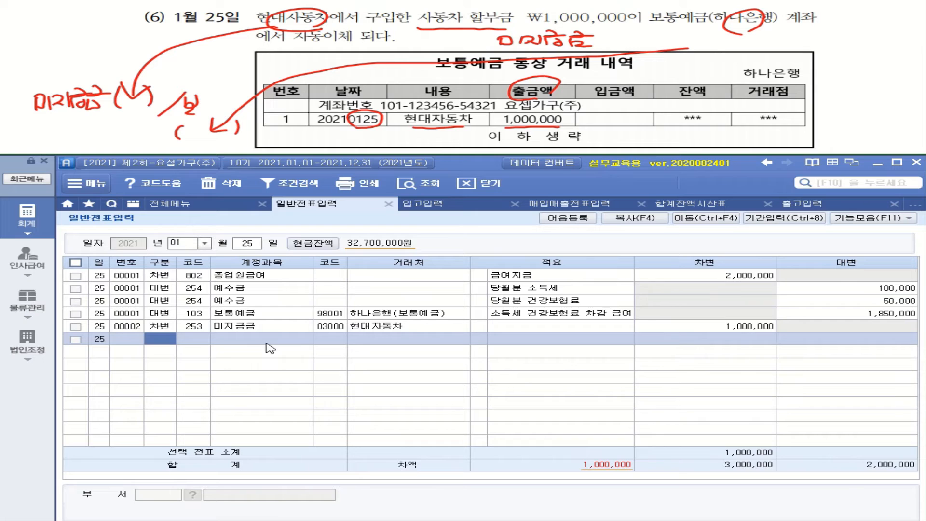
- Enter a credit line for account 103 보통예금 with 하나은행(보통예금) as 거래처 and an amount of 1,000,000
{"action": "type", "text": "4"}
{"action": "key", "text": "Return"}
{"action": "type", "text": "103"}
{"action": "key", "text": "Return"}
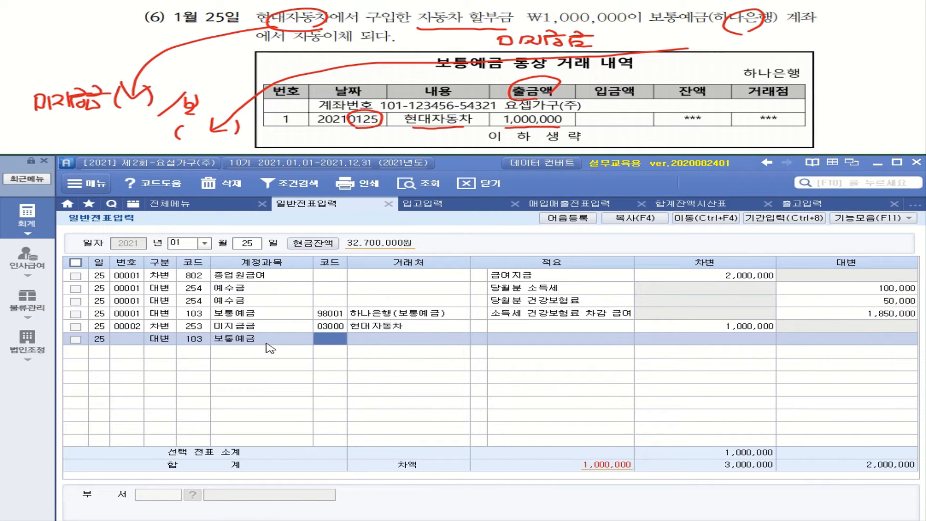
{"action": "type", "text": "ㅎㅏ나"}
{"action": "key", "text": "Return"}
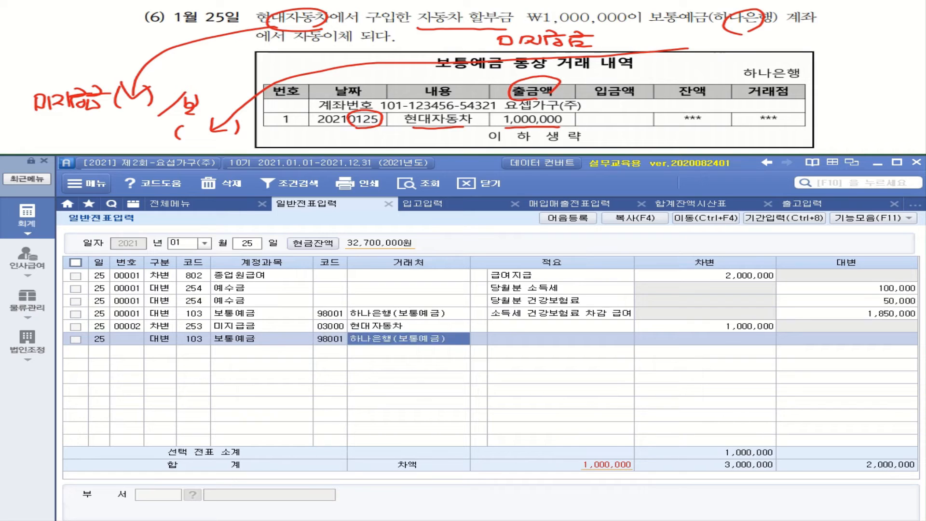
{"action": "key", "text": "Return"}
{"action": "key", "text": "Return"}
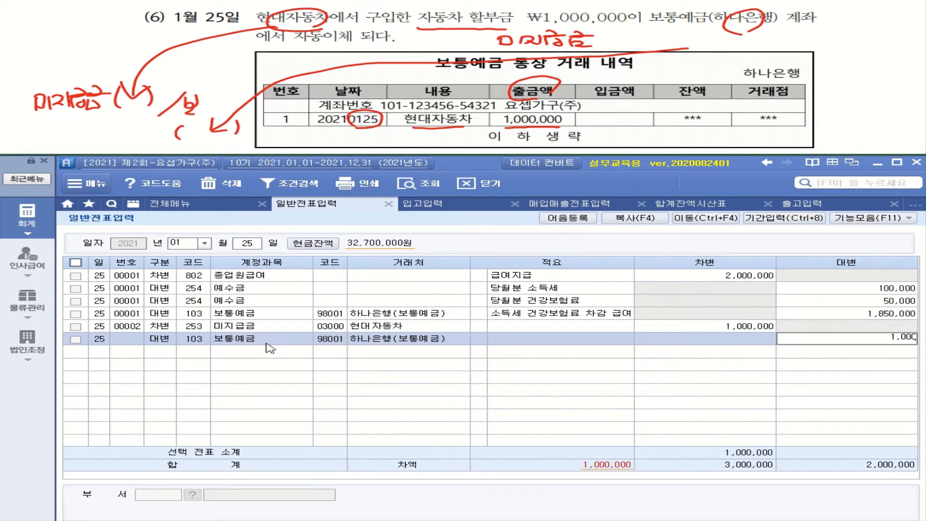
{"action": "key", "text": "Return"}
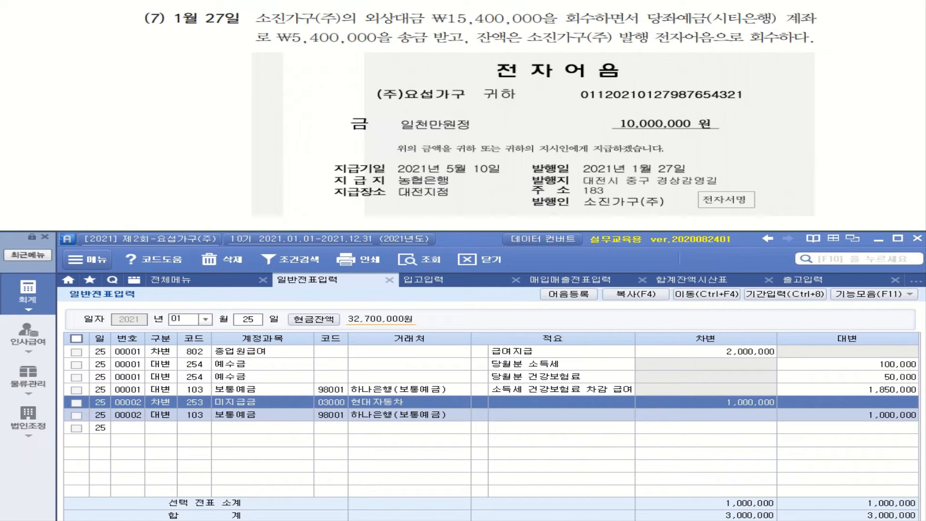
- Underline the 당좌예금(시티은행) account and the ₩5,400,000 transfer in question 7, and handwrite 당좌예금 on the debit side of a slash
{"action": "left_click_drag", "start_coordinate": [645, 30], "coordinate": [814, 29]}
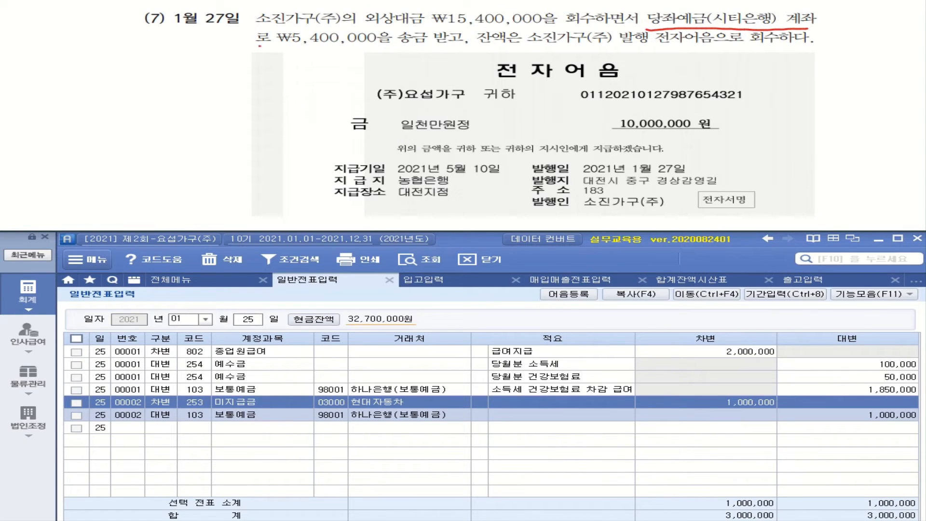
{"action": "left_click_drag", "start_coordinate": [260, 46], "coordinate": [432, 44]}
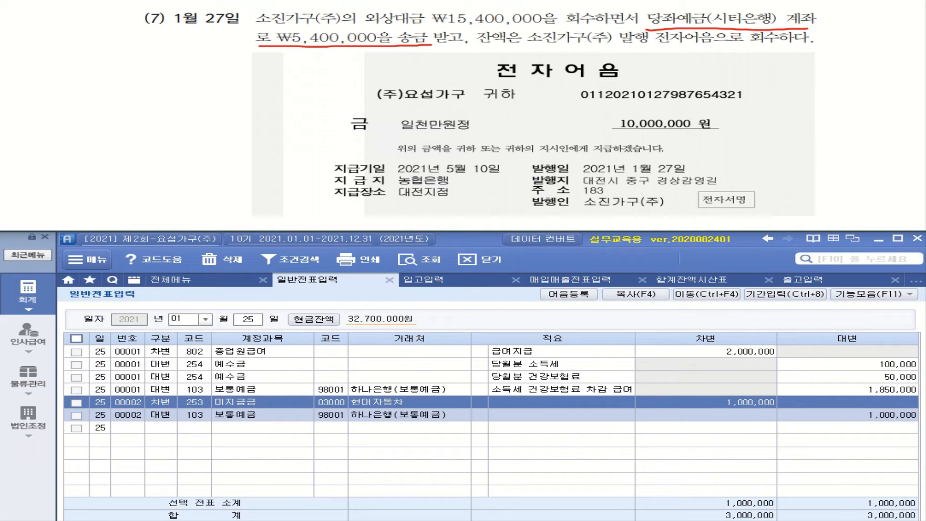
{"action": "left_click_drag", "start_coordinate": [155, 76], "coordinate": [135, 120]}
{"action": "left_click_drag", "start_coordinate": [19, 49], "coordinate": [35, 59]}
{"action": "mouse_move", "coordinate": [37, 52]}
{"action": "left_mouse_down"}
{"action": "mouse_move", "coordinate": [48, 50]}
{"action": "mouse_move", "coordinate": [37, 62]}
{"action": "mouse_move", "coordinate": [76, 63]}
{"action": "left_mouse_up"}
{"action": "mouse_move", "coordinate": [76, 53]}
{"action": "left_mouse_down"}
{"action": "mouse_move", "coordinate": [78, 70]}
{"action": "mouse_move", "coordinate": [87, 58]}
{"action": "left_mouse_up"}
{"action": "left_click_drag", "start_coordinate": [95, 50], "coordinate": [109, 62]}
{"action": "left_click_drag", "start_coordinate": [114, 46], "coordinate": [129, 54]}
{"action": "left_click_drag", "start_coordinate": [119, 57], "coordinate": [129, 62]}
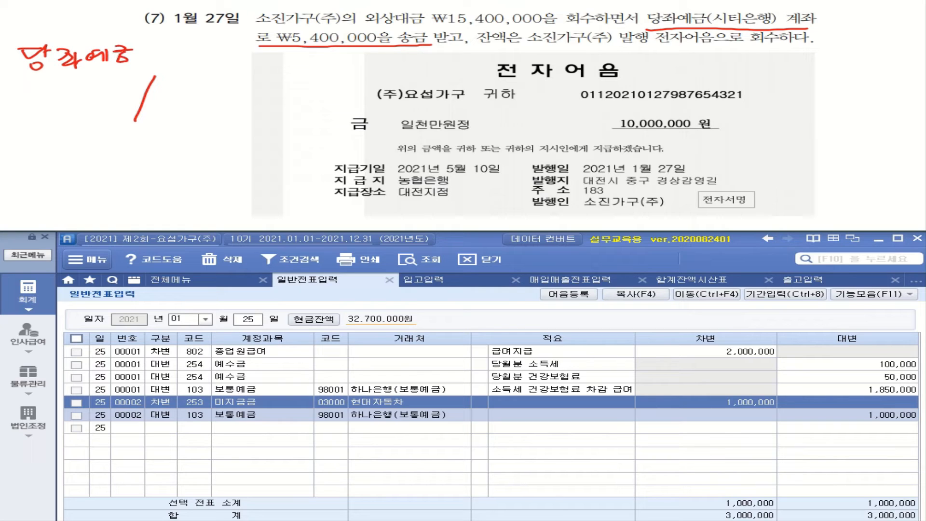
- Add brackets under the handwritten 당좌예금, circle 시티은행 and draw an arrow from it into the brackets
{"action": "left_click_drag", "start_coordinate": [46, 72], "coordinate": [42, 91]}
{"action": "left_click_drag", "start_coordinate": [113, 72], "coordinate": [123, 80]}
{"action": "mouse_move", "coordinate": [753, 6]}
{"action": "left_mouse_down"}
{"action": "mouse_move", "coordinate": [766, 28]}
{"action": "mouse_move", "coordinate": [314, 33]}
{"action": "mouse_move", "coordinate": [122, 61]}
{"action": "mouse_move", "coordinate": [87, 75]}
{"action": "mouse_move", "coordinate": [98, 81]}
{"action": "left_mouse_up"}
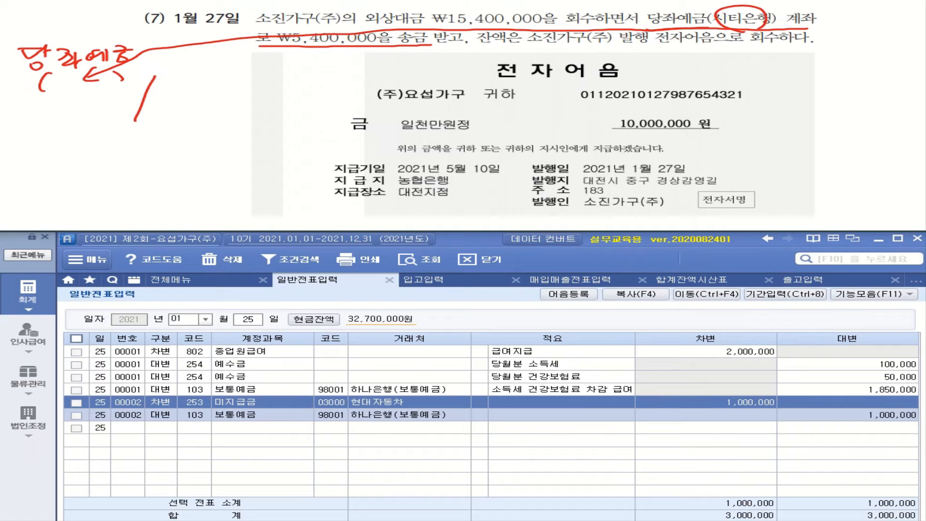
- Underline 전자어음으로 회수 in the question and handwrite 받을어음 as the second debit account
{"action": "left_click_drag", "start_coordinate": [649, 48], "coordinate": [784, 46]}
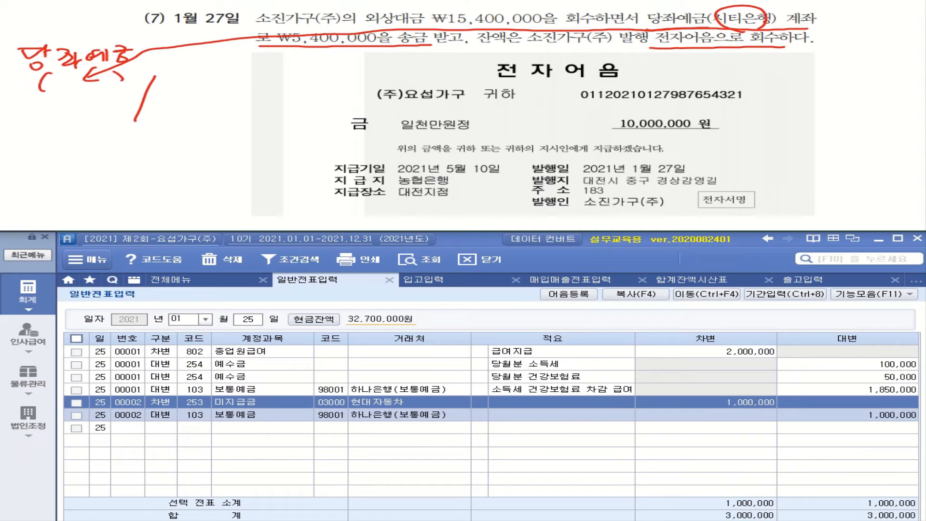
{"action": "left_click_drag", "start_coordinate": [13, 103], "coordinate": [12, 114]}
{"action": "left_click_drag", "start_coordinate": [20, 100], "coordinate": [35, 107]}
{"action": "left_click_drag", "start_coordinate": [11, 114], "coordinate": [28, 120]}
{"action": "mouse_move", "coordinate": [40, 101]}
{"action": "left_mouse_down"}
{"action": "mouse_move", "coordinate": [48, 109]}
{"action": "mouse_move", "coordinate": [39, 113]}
{"action": "left_mouse_up"}
{"action": "left_click_drag", "start_coordinate": [36, 115], "coordinate": [66, 114]}
{"action": "left_click_drag", "start_coordinate": [64, 108], "coordinate": [87, 110]}
{"action": "mouse_move", "coordinate": [69, 106]}
{"action": "left_mouse_down"}
{"action": "mouse_move", "coordinate": [94, 112]}
{"action": "mouse_move", "coordinate": [85, 120]}
{"action": "mouse_move", "coordinate": [50, 110]}
{"action": "mouse_move", "coordinate": [49, 123]}
{"action": "left_mouse_up"}
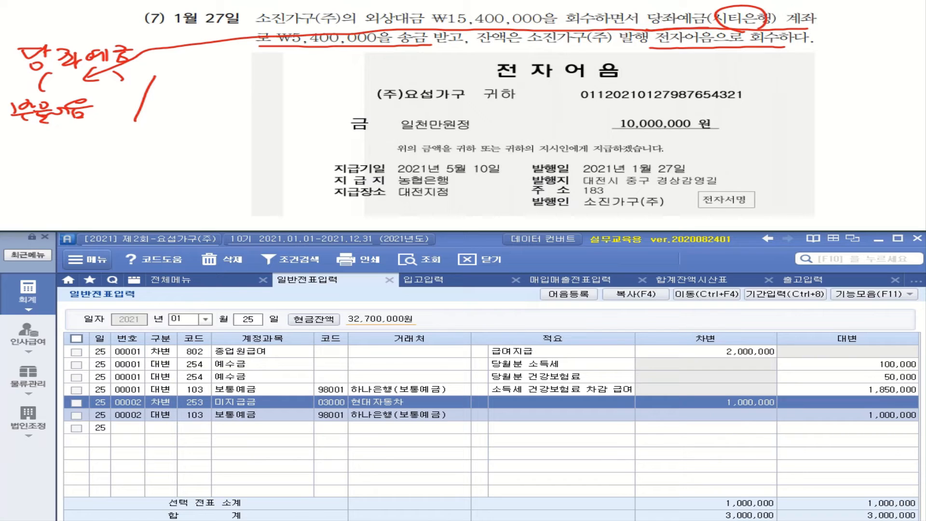
- Handwrite 외상매출금 as the credit account after the slash in the January 27 journal entry
{"action": "left_click_drag", "start_coordinate": [169, 81], "coordinate": [166, 82]}
{"action": "mouse_move", "coordinate": [151, 96]}
{"action": "left_mouse_down"}
{"action": "mouse_move", "coordinate": [185, 98]}
{"action": "mouse_move", "coordinate": [190, 82]}
{"action": "left_mouse_up"}
{"action": "left_click_drag", "start_coordinate": [195, 80], "coordinate": [220, 77]}
{"action": "mouse_move", "coordinate": [194, 88]}
{"action": "left_mouse_down"}
{"action": "mouse_move", "coordinate": [205, 88]}
{"action": "mouse_move", "coordinate": [160, 116]}
{"action": "left_mouse_up"}
{"action": "left_click_drag", "start_coordinate": [182, 101], "coordinate": [184, 126]}
{"action": "left_click_drag", "start_coordinate": [189, 97], "coordinate": [207, 106]}
{"action": "mouse_move", "coordinate": [186, 113]}
{"action": "left_mouse_down"}
{"action": "mouse_move", "coordinate": [211, 112]}
{"action": "mouse_move", "coordinate": [222, 99]}
{"action": "mouse_move", "coordinate": [207, 115]}
{"action": "mouse_move", "coordinate": [230, 112]}
{"action": "left_mouse_up"}
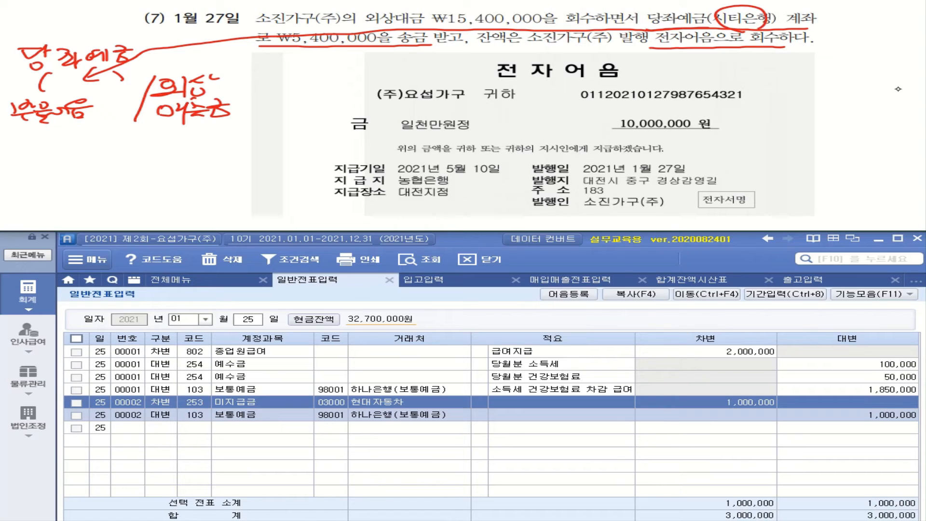
- Handwrite 자금관리 with F3 beneath it beside the 전자어음 document
{"action": "mouse_move", "coordinate": [817, 49]}
{"action": "left_mouse_down"}
{"action": "mouse_move", "coordinate": [838, 47]}
{"action": "mouse_move", "coordinate": [821, 64]}
{"action": "left_mouse_up"}
{"action": "left_click_drag", "start_coordinate": [826, 57], "coordinate": [843, 68]}
{"action": "left_click_drag", "start_coordinate": [842, 57], "coordinate": [862, 48]}
{"action": "mouse_move", "coordinate": [847, 52]}
{"action": "left_mouse_down"}
{"action": "mouse_move", "coordinate": [870, 50]}
{"action": "mouse_move", "coordinate": [868, 66]}
{"action": "mouse_move", "coordinate": [889, 57]}
{"action": "mouse_move", "coordinate": [886, 67]}
{"action": "mouse_move", "coordinate": [911, 63]}
{"action": "left_mouse_up"}
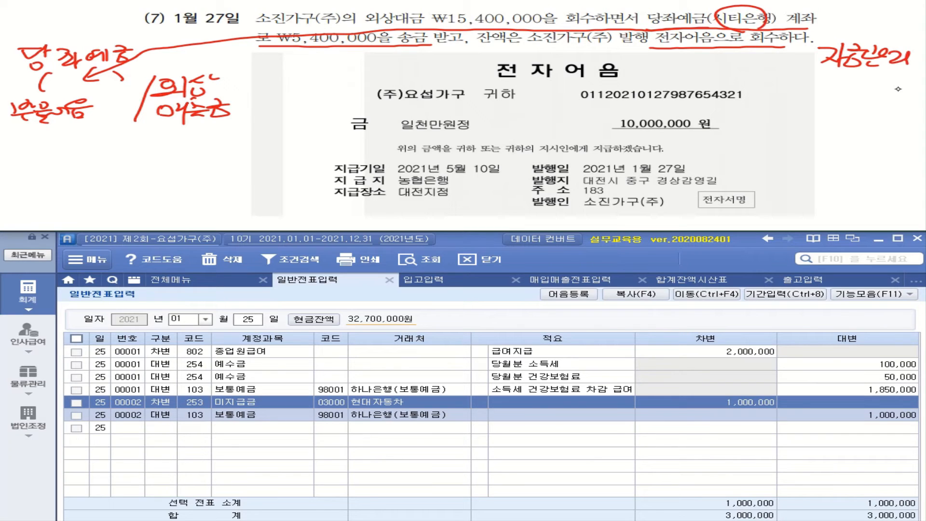
{"action": "mouse_move", "coordinate": [835, 85]}
{"action": "left_mouse_down"}
{"action": "mouse_move", "coordinate": [860, 83]}
{"action": "mouse_move", "coordinate": [833, 111]}
{"action": "left_mouse_up"}
{"action": "mouse_move", "coordinate": [836, 97]}
{"action": "left_mouse_down"}
{"action": "mouse_move", "coordinate": [869, 105]}
{"action": "mouse_move", "coordinate": [852, 107]}
{"action": "left_mouse_up"}
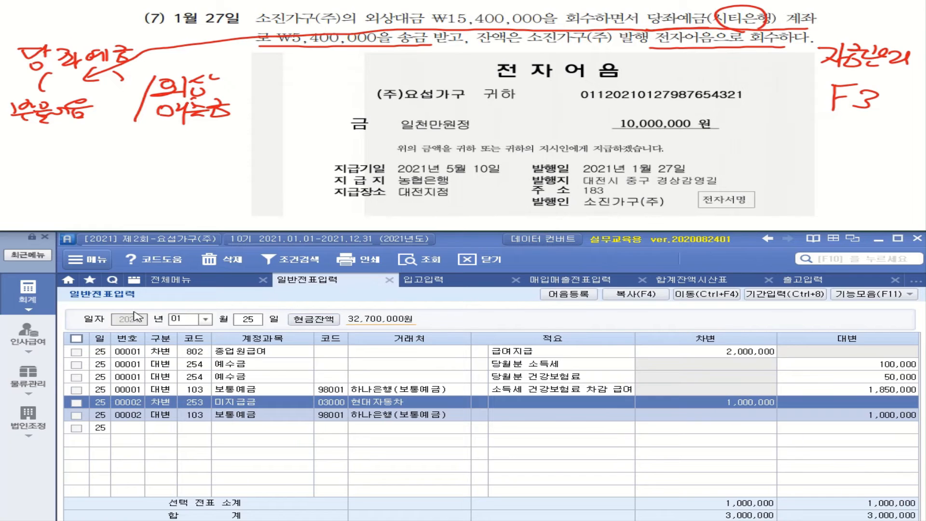
- Set the voucher date to January 27 and enter a 5,400,000 debit to account 102 당좌예금 with 시티은행(당좌예금) as 거래처
{"action": "left_click", "coordinate": [253, 322]}
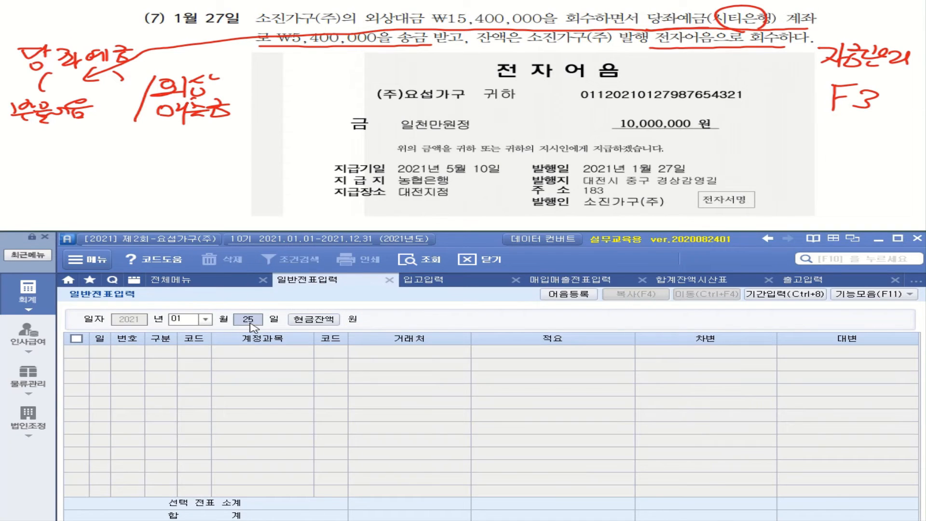
{"action": "type", "text": "27"}
{"action": "key", "text": "Return"}
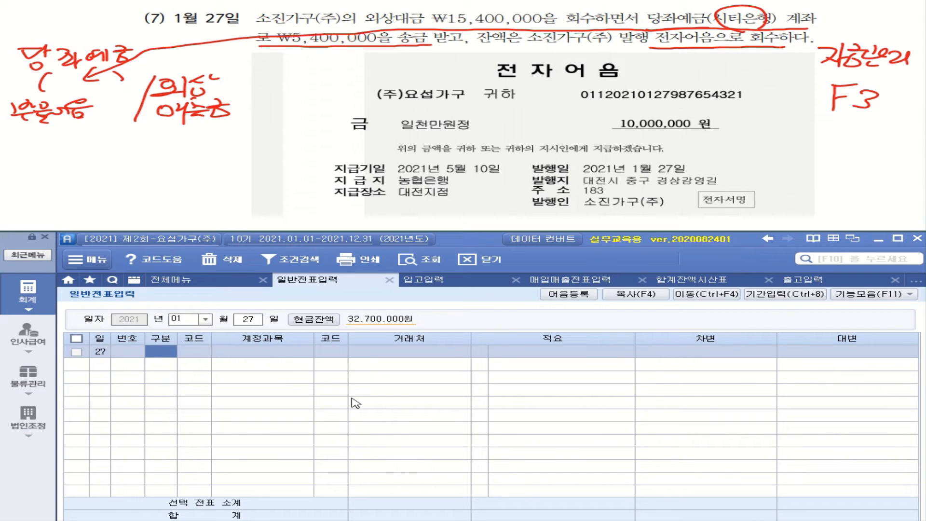
{"action": "type", "text": "3"}
{"action": "key", "text": "Return"}
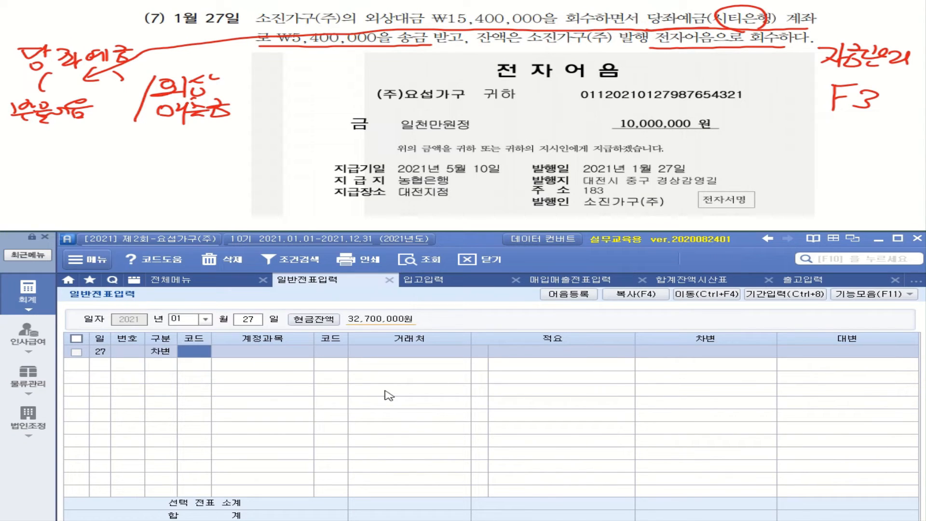
{"action": "type", "text": "102"}
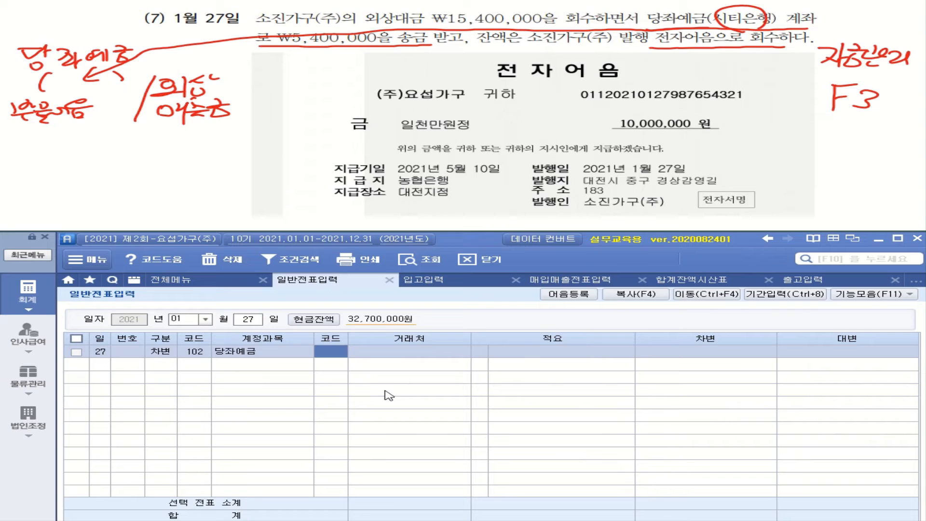
{"action": "type", "text": "시티"}
{"action": "key", "text": "Return"}
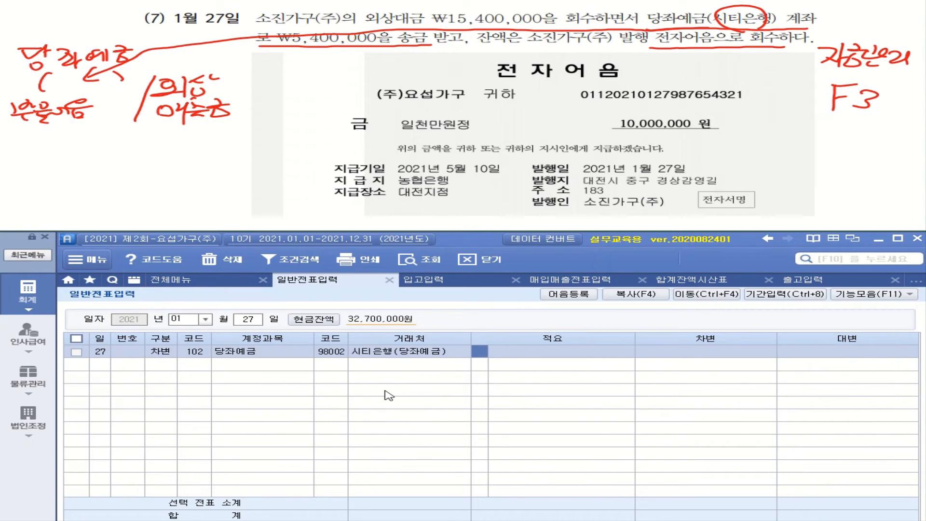
{"action": "key", "text": "Return"}
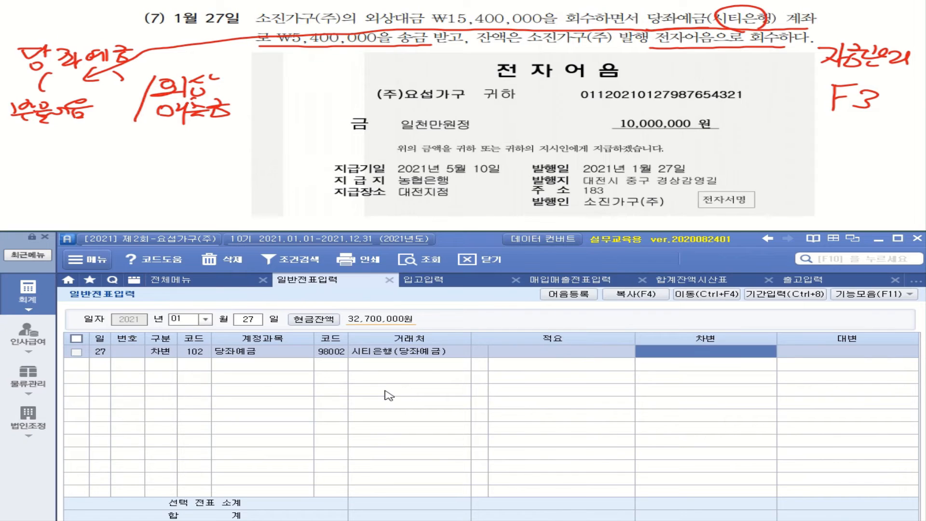
{"action": "type", "text": "5400000"}
{"action": "key", "text": "Return"}
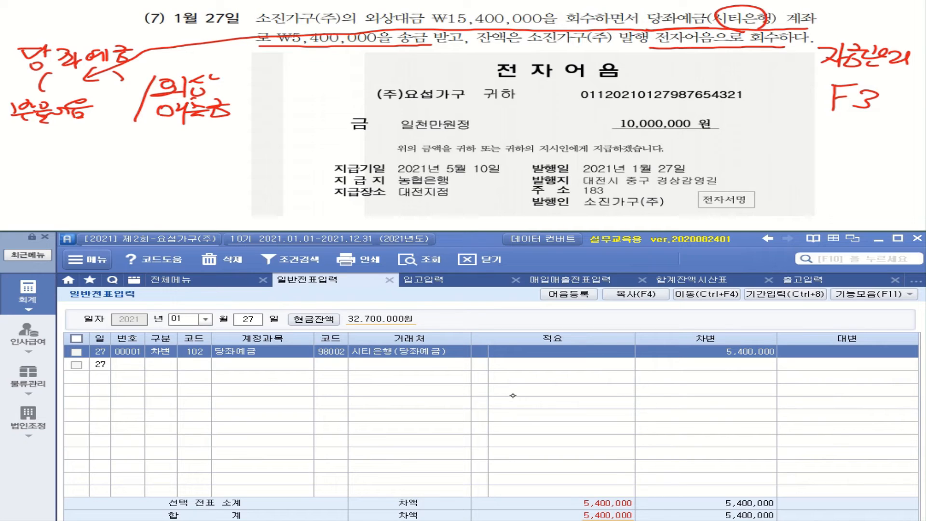
- Circle the note's issuer 소진가구(주), draw an arrow from it to (주)요섭가구 and handwrite 자수 beside the arrow
{"action": "mouse_move", "coordinate": [662, 208]}
{"action": "left_mouse_down"}
{"action": "mouse_move", "coordinate": [651, 196]}
{"action": "mouse_move", "coordinate": [660, 209]}
{"action": "left_mouse_up"}
{"action": "mouse_move", "coordinate": [596, 207]}
{"action": "left_mouse_down"}
{"action": "mouse_move", "coordinate": [470, 211]}
{"action": "mouse_move", "coordinate": [285, 159]}
{"action": "mouse_move", "coordinate": [362, 93]}
{"action": "mouse_move", "coordinate": [355, 99]}
{"action": "left_mouse_up"}
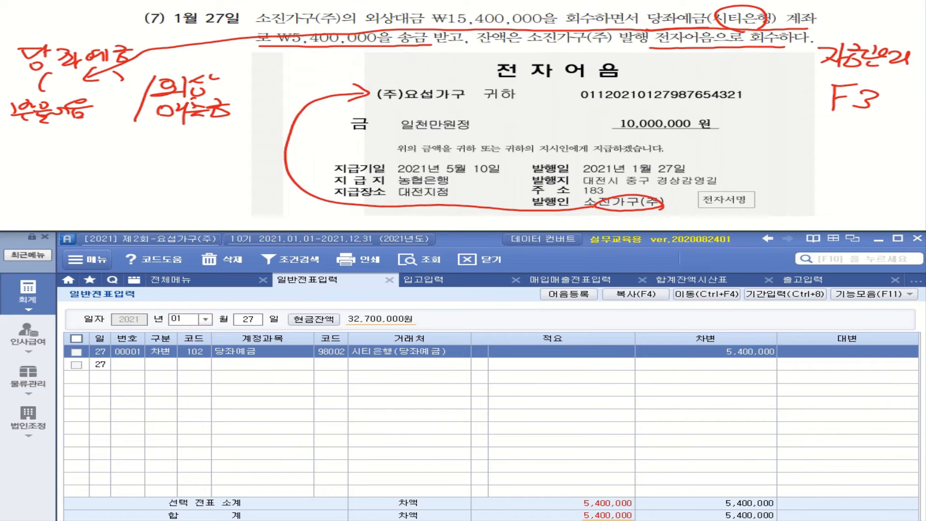
{"action": "left_click_drag", "start_coordinate": [226, 168], "coordinate": [240, 168]}
{"action": "mouse_move", "coordinate": [236, 169]}
{"action": "left_mouse_down"}
{"action": "mouse_move", "coordinate": [226, 182]}
{"action": "mouse_move", "coordinate": [242, 181]}
{"action": "left_mouse_up"}
{"action": "mouse_move", "coordinate": [244, 162]}
{"action": "left_mouse_down"}
{"action": "mouse_move", "coordinate": [242, 184]}
{"action": "mouse_move", "coordinate": [250, 172]}
{"action": "left_mouse_up"}
{"action": "mouse_move", "coordinate": [264, 163]}
{"action": "left_mouse_down"}
{"action": "mouse_move", "coordinate": [259, 170]}
{"action": "mouse_move", "coordinate": [276, 172]}
{"action": "left_mouse_up"}
{"action": "mouse_move", "coordinate": [252, 175]}
{"action": "left_mouse_down"}
{"action": "mouse_move", "coordinate": [285, 174]}
{"action": "mouse_move", "coordinate": [265, 187]}
{"action": "left_mouse_up"}
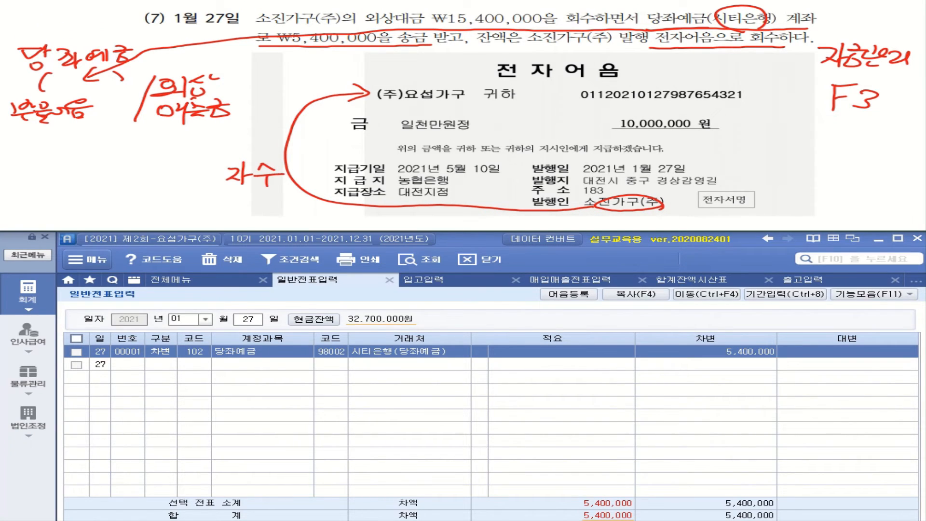
- Box the electronic note's number and handwrite 20자리 beside it
{"action": "mouse_move", "coordinate": [578, 103]}
{"action": "left_mouse_down"}
{"action": "mouse_move", "coordinate": [750, 103]}
{"action": "mouse_move", "coordinate": [672, 81]}
{"action": "mouse_move", "coordinate": [573, 104]}
{"action": "left_mouse_up"}
{"action": "left_click_drag", "start_coordinate": [743, 102], "coordinate": [758, 107]}
{"action": "left_click_drag", "start_coordinate": [761, 114], "coordinate": [773, 119]}
{"action": "mouse_move", "coordinate": [777, 114]}
{"action": "left_mouse_down"}
{"action": "mouse_move", "coordinate": [785, 117]}
{"action": "mouse_move", "coordinate": [778, 114]}
{"action": "left_mouse_up"}
{"action": "left_click_drag", "start_coordinate": [788, 113], "coordinate": [836, 127]}
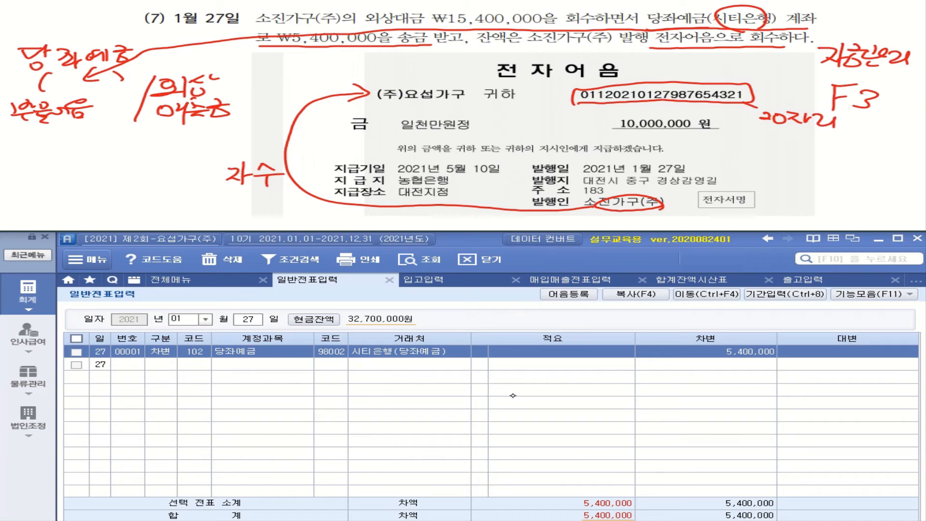
- Underline the note's amount, issue date and payment date, and circle 지급기일 with 만기일 handwritten beside it
{"action": "left_click_drag", "start_coordinate": [611, 130], "coordinate": [730, 129]}
{"action": "left_click_drag", "start_coordinate": [577, 177], "coordinate": [687, 172]}
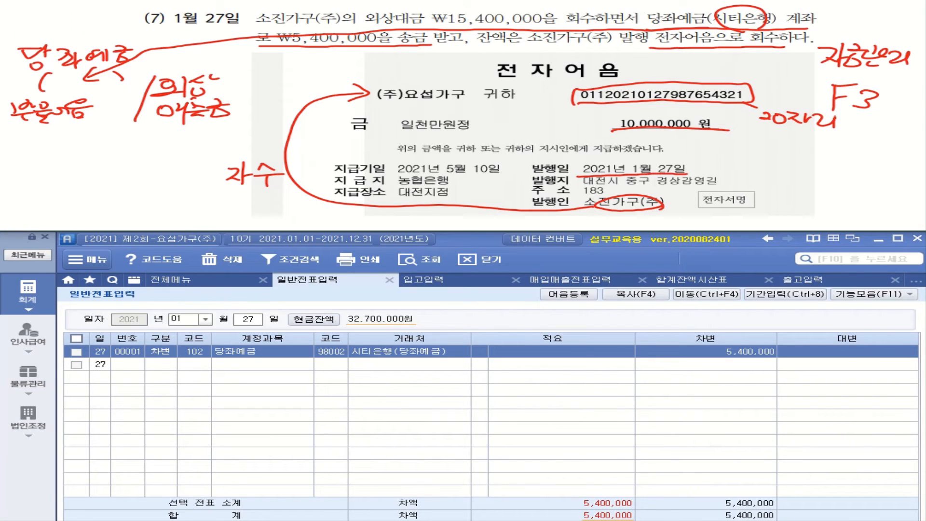
{"action": "mouse_move", "coordinate": [337, 173]}
{"action": "left_mouse_down"}
{"action": "mouse_move", "coordinate": [374, 172]}
{"action": "mouse_move", "coordinate": [339, 163]}
{"action": "left_mouse_up"}
{"action": "mouse_move", "coordinate": [268, 130]}
{"action": "left_mouse_down"}
{"action": "mouse_move", "coordinate": [265, 143]}
{"action": "mouse_move", "coordinate": [288, 139]}
{"action": "left_mouse_up"}
{"action": "left_click_drag", "start_coordinate": [278, 138], "coordinate": [309, 140]}
{"action": "left_click_drag", "start_coordinate": [316, 129], "coordinate": [324, 136]}
{"action": "left_click_drag", "start_coordinate": [312, 138], "coordinate": [327, 146]}
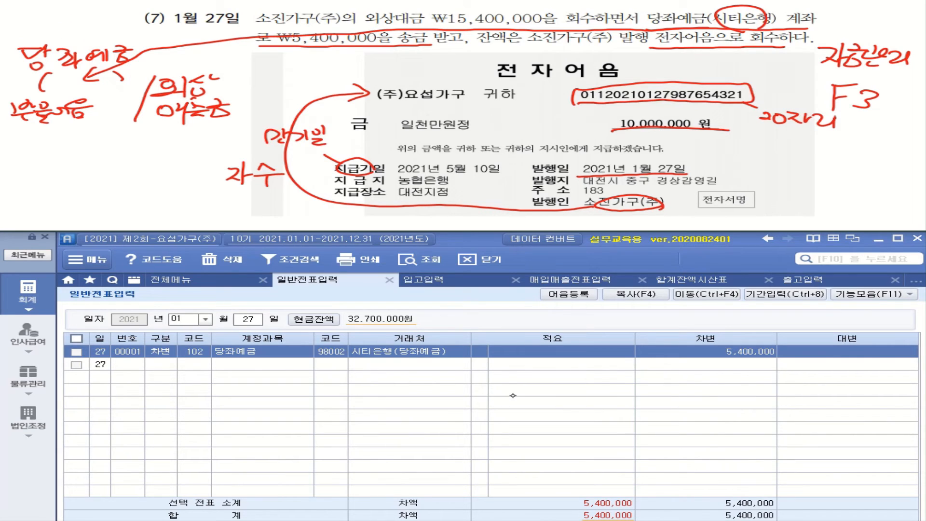
{"action": "left_click_drag", "start_coordinate": [407, 176], "coordinate": [498, 175]}
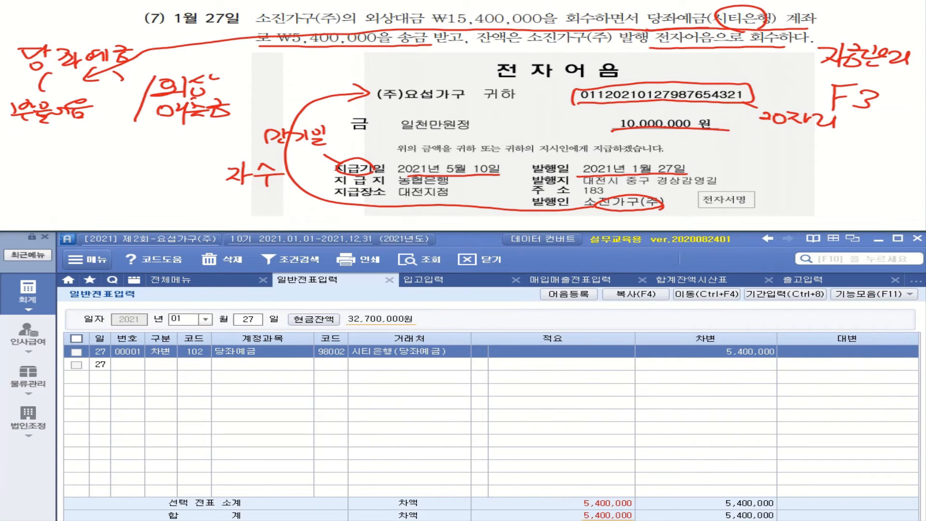
- Enter a 10,000,000 debit to account 110 받을어음 with 소진가구(주) as 거래처 on the January 27 voucher
{"action": "left_click_drag", "start_coordinate": [126, 239], "coordinate": [124, 141]}
{"action": "left_click", "coordinate": [160, 266]}
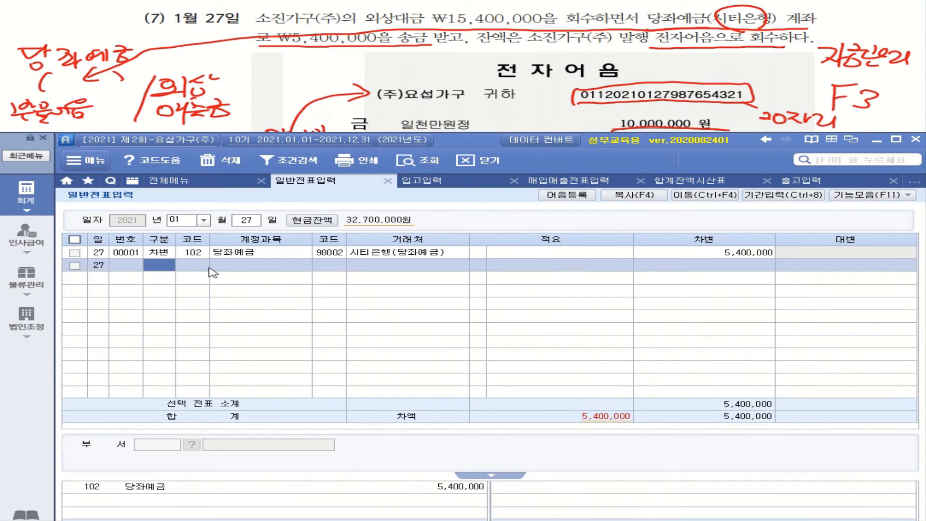
{"action": "type", "text": "3"}
{"action": "key", "text": "Return"}
{"action": "type", "text": "110"}
{"action": "key", "text": "Return"}
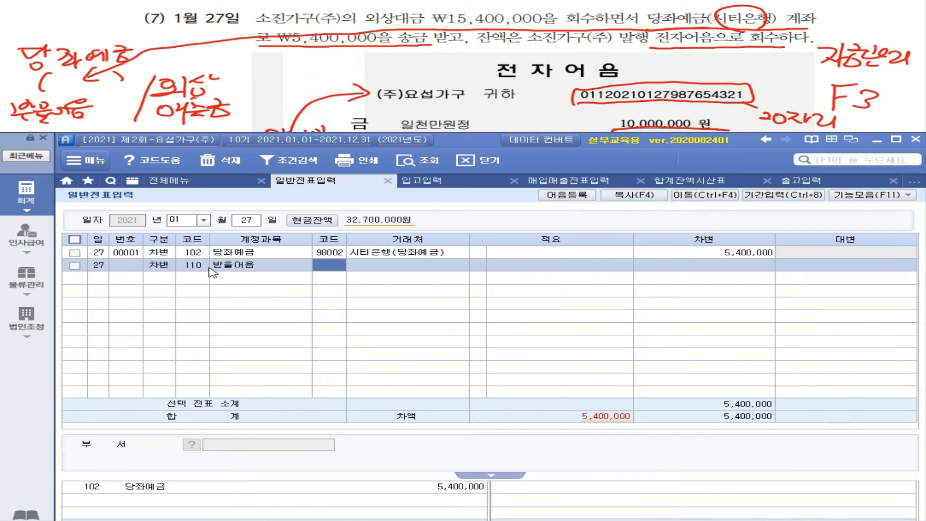
{"action": "type", "text": "소진"}
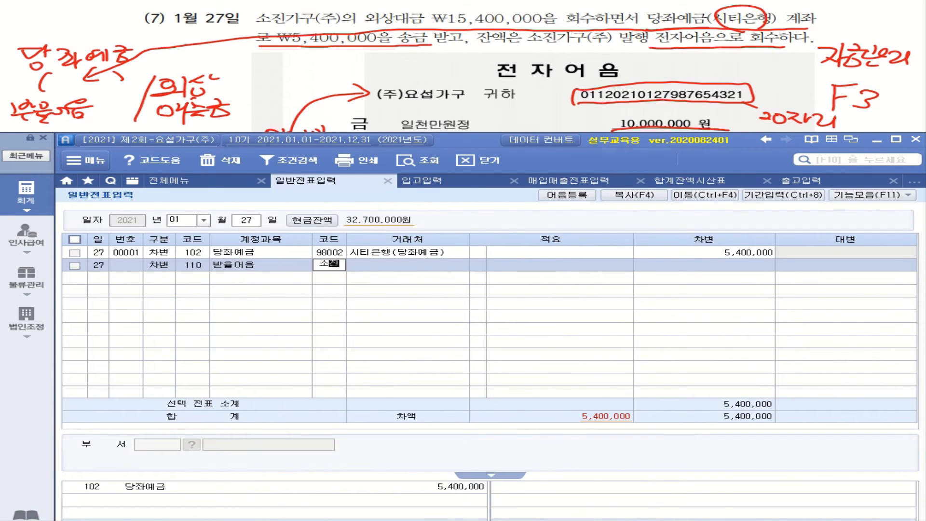
{"action": "key", "text": "Return"}
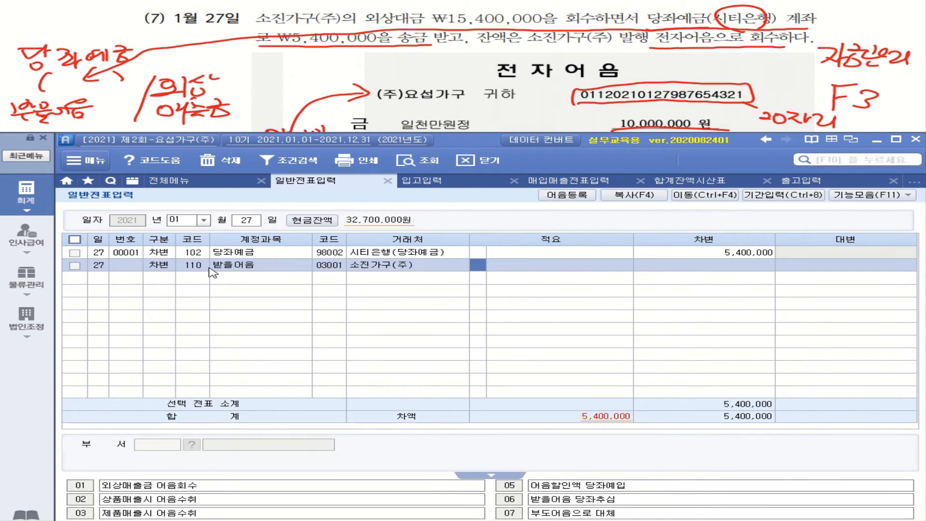
{"action": "key", "text": "Return"}
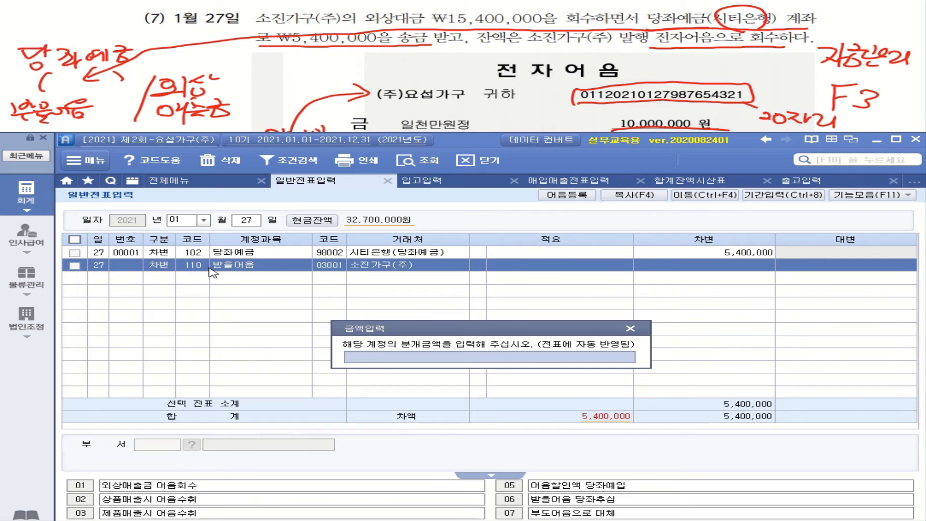
{"action": "type", "text": "10000000"}
{"action": "key", "text": "Return"}
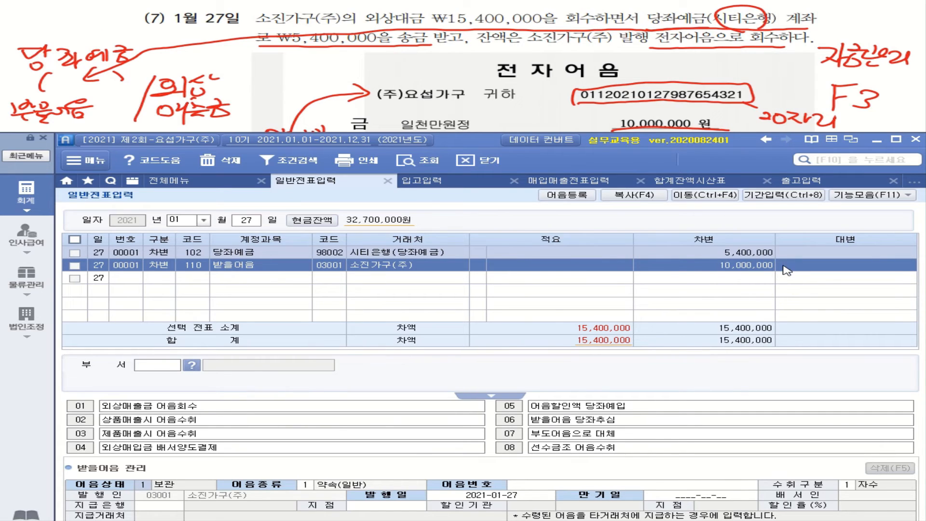
- Bring up 자금관리 for the 받을어음 line, set 어음종류 to 6 전자 and enter the electronic note's number from the document
{"action": "left_click", "coordinate": [869, 196]}
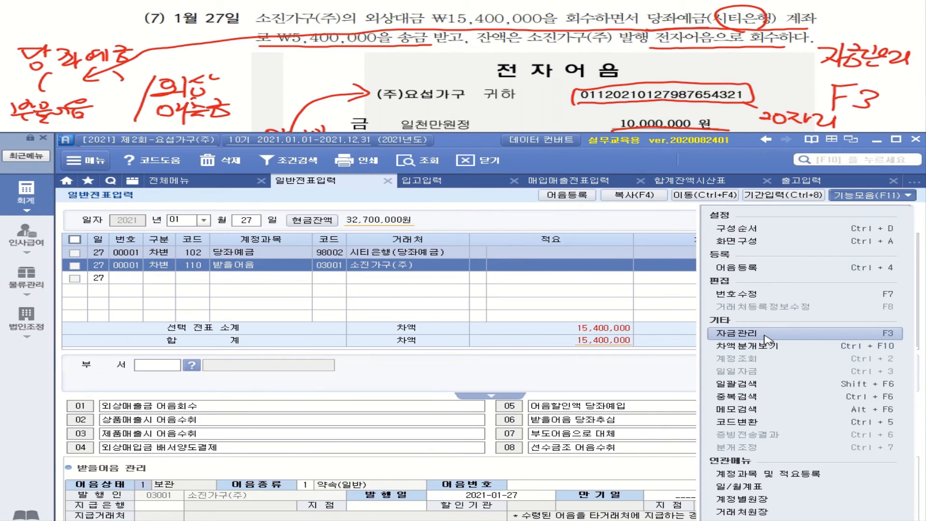
{"action": "left_click", "coordinate": [143, 488]}
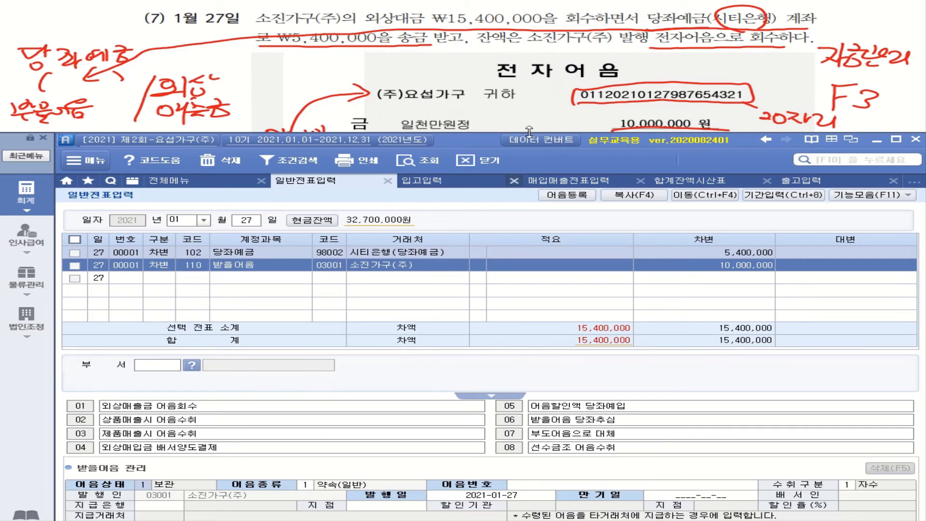
{"action": "left_click", "coordinate": [309, 485]}
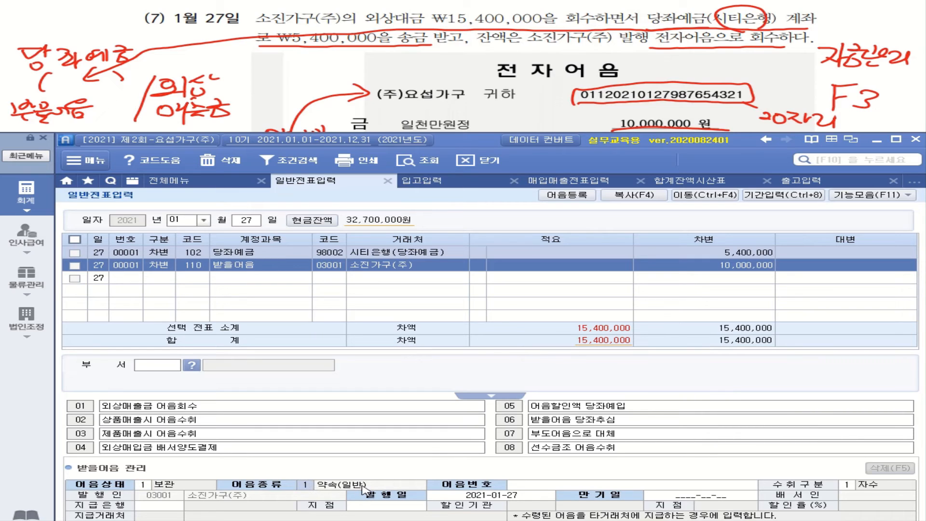
{"action": "type", "text": "6"}
{"action": "key", "text": "Return"}
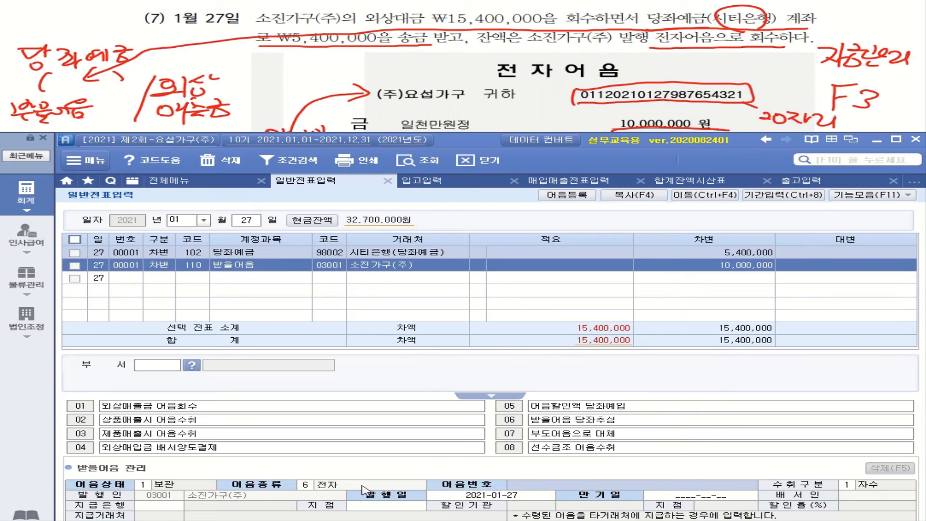
{"action": "type", "text": "011"}
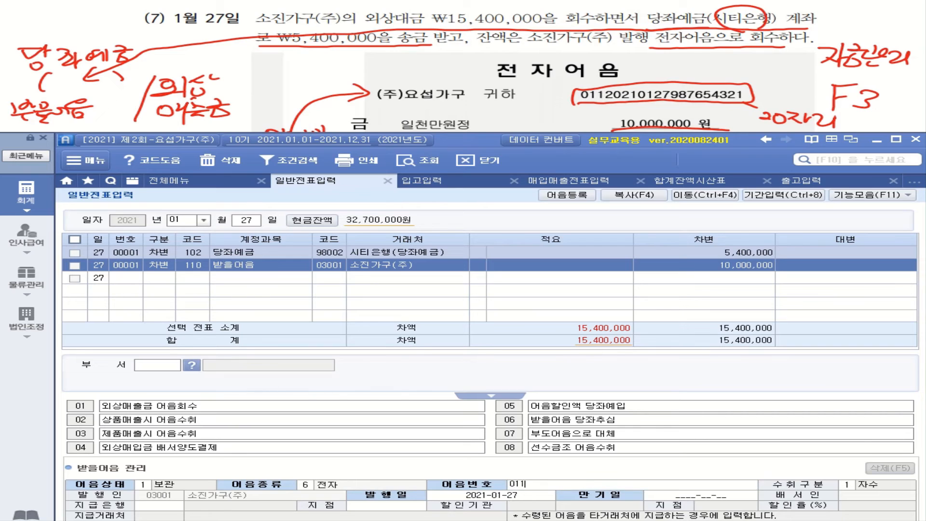
{"action": "type", "text": "20210127987654321"}
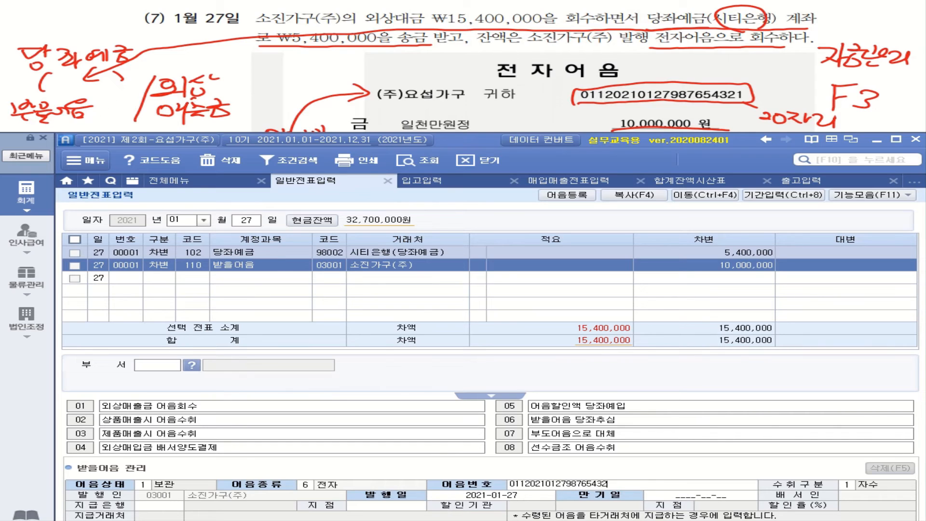
{"action": "key", "text": "Return"}
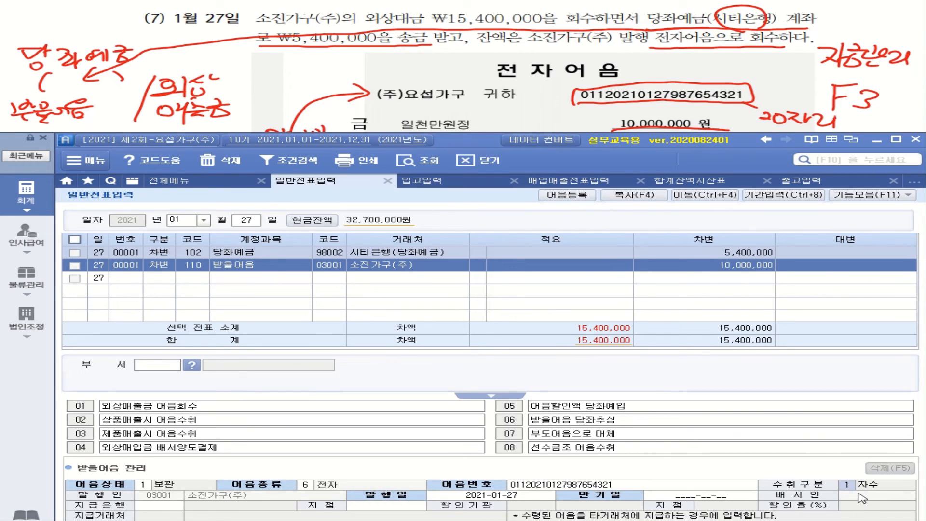
- Set the note's 지급은행 to 003 농협은행 and its 지점 to 대전
{"action": "left_click", "coordinate": [154, 508]}
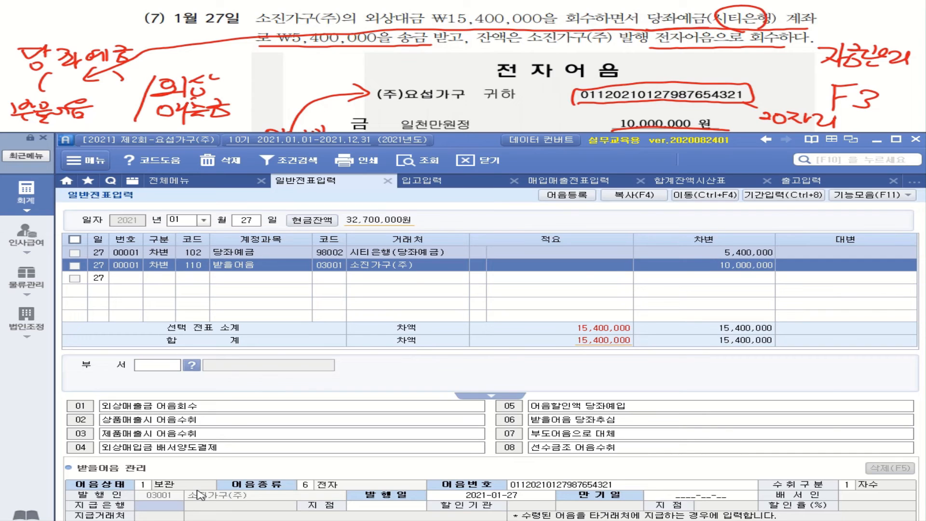
{"action": "key", "text": "F2"}
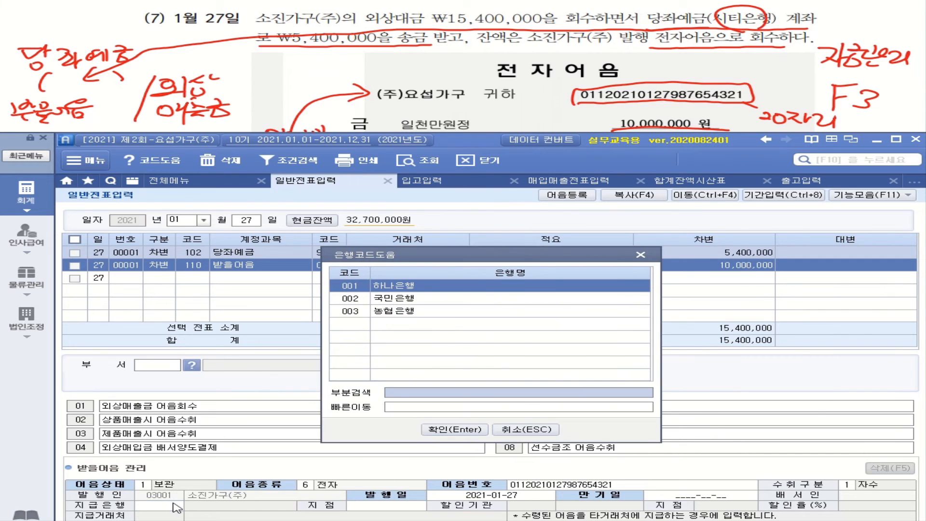
{"action": "left_click", "coordinate": [397, 314]}
{"action": "left_click", "coordinate": [455, 430]}
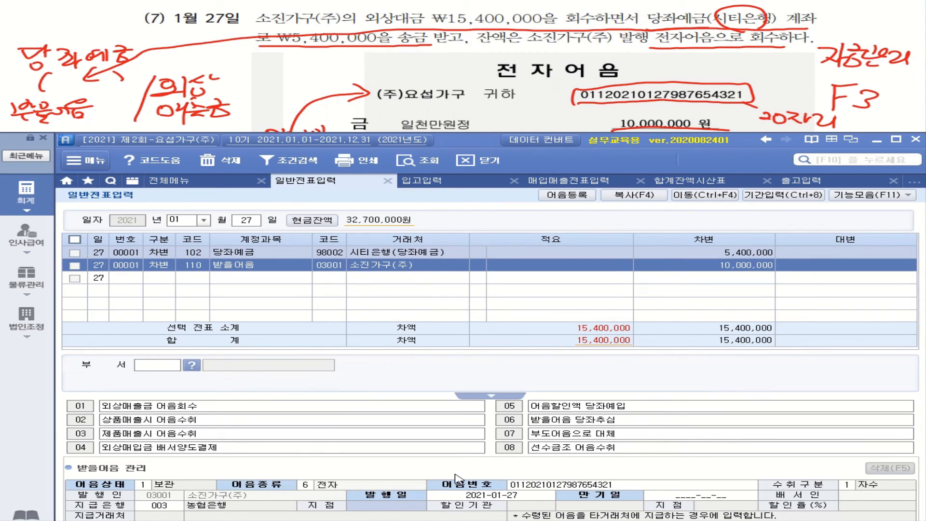
{"action": "type", "text": "대전"}
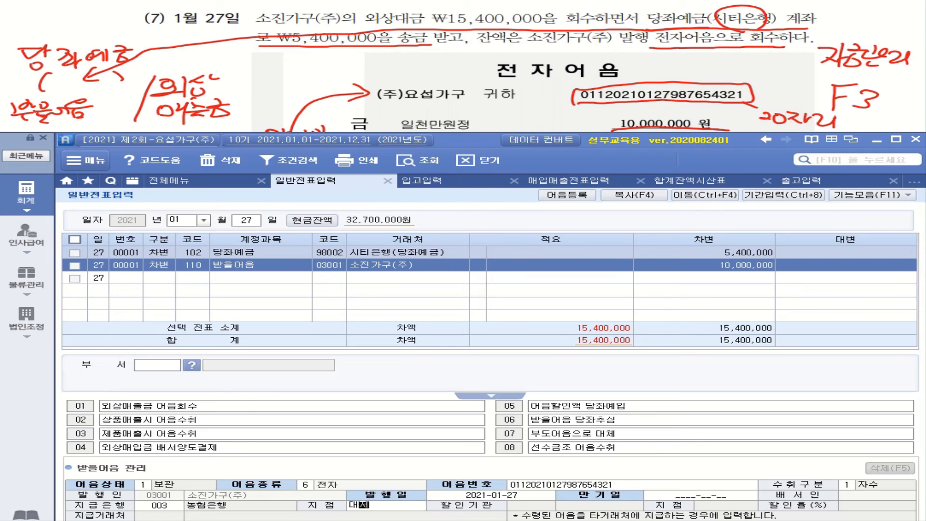
{"action": "key", "text": "Return"}
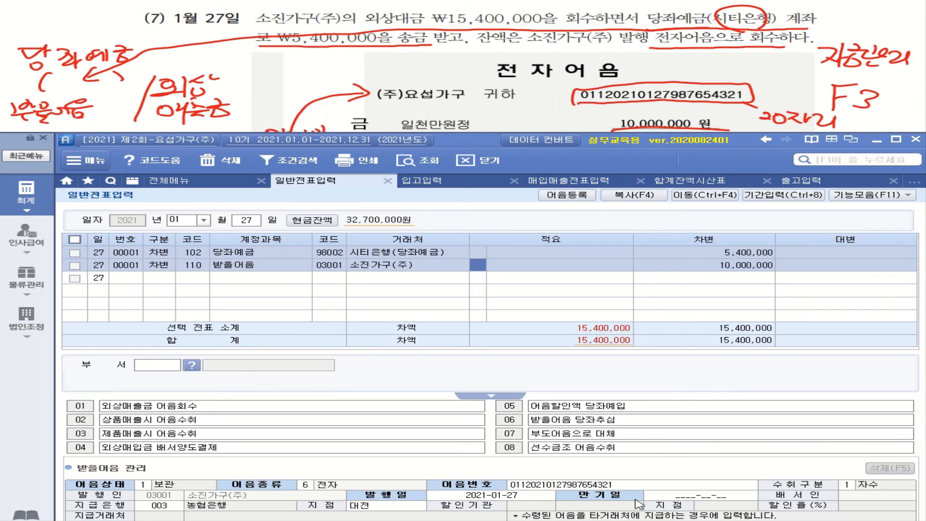
- Set the note's 만기일 to 2021-05-10
{"action": "left_click", "coordinate": [726, 497]}
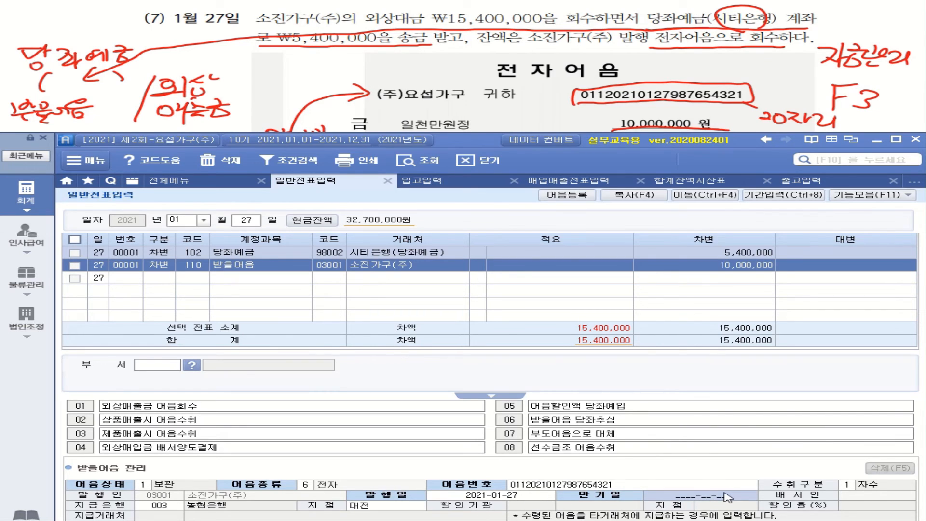
{"action": "type", "text": "2021-05-"}
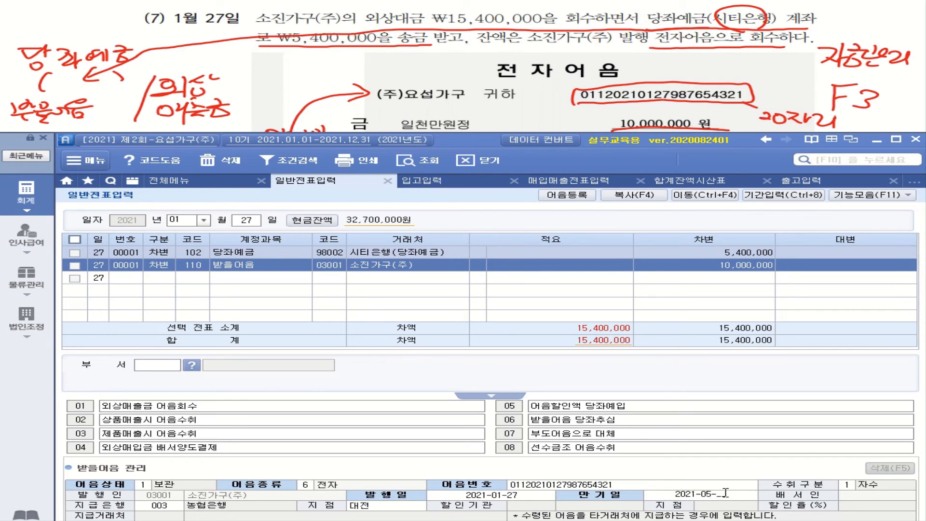
{"action": "type", "text": "10"}
{"action": "key", "text": "Return"}
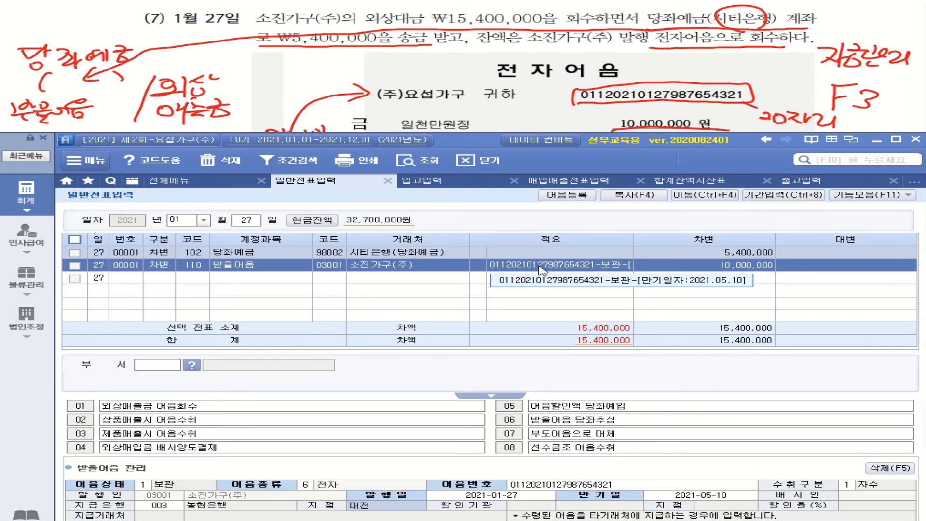
- Add a 15,400,000 credit to account 108 외상매출금 with 03001 소진가구(주) as 거래처, and reselect the 받을어음 line
{"action": "key", "text": "Return"}
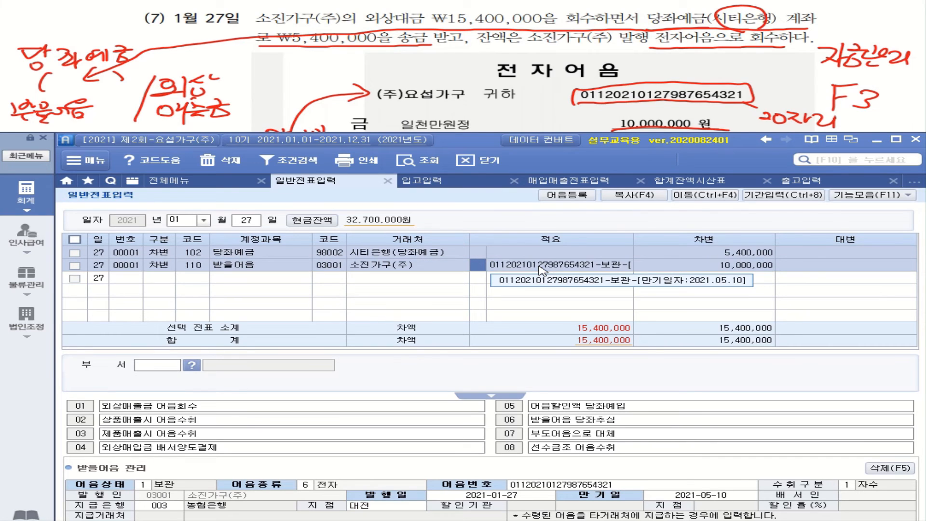
{"action": "key", "text": "Return"}
{"action": "key", "text": "Return"}
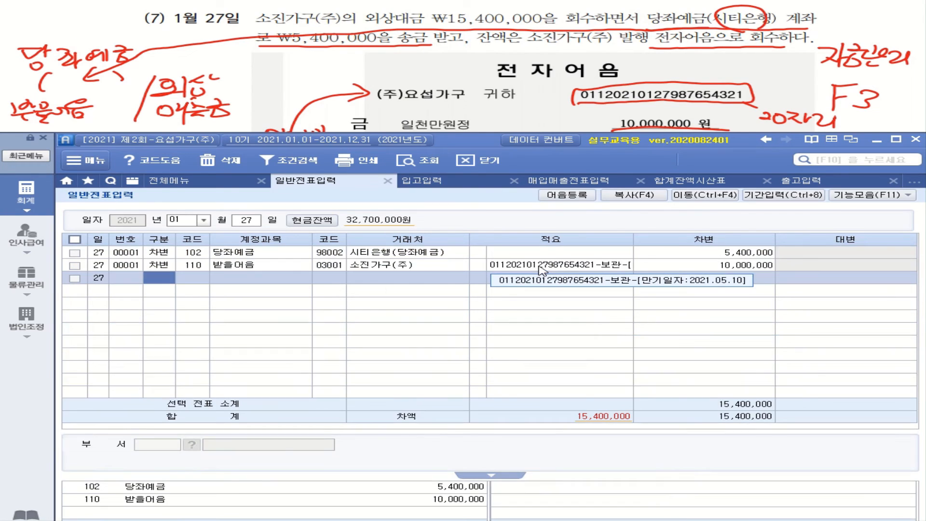
{"action": "type", "text": "4"}
{"action": "key", "text": "Return"}
{"action": "type", "text": "108"}
{"action": "key", "text": "Return"}
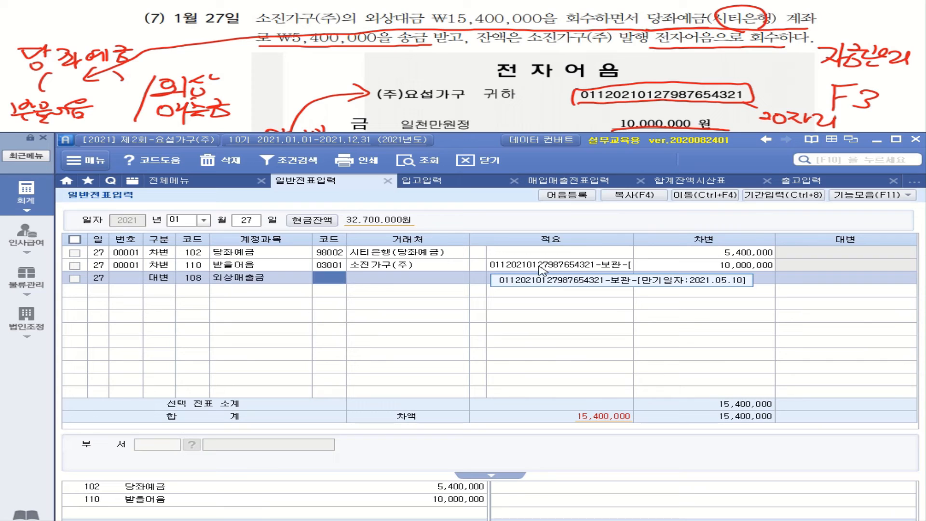
{"action": "type", "text": "03001"}
{"action": "key", "text": "Return"}
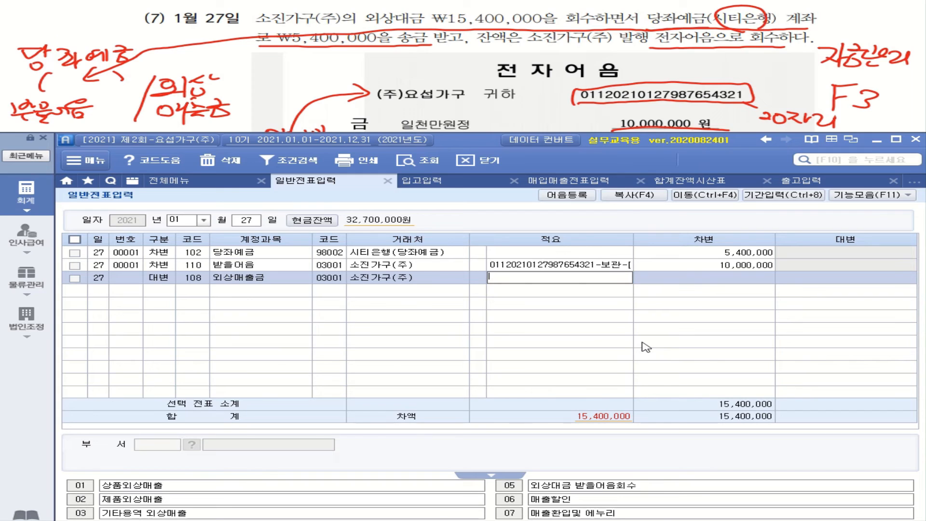
{"action": "key", "text": "Return"}
{"action": "type", "text": "15400000"}
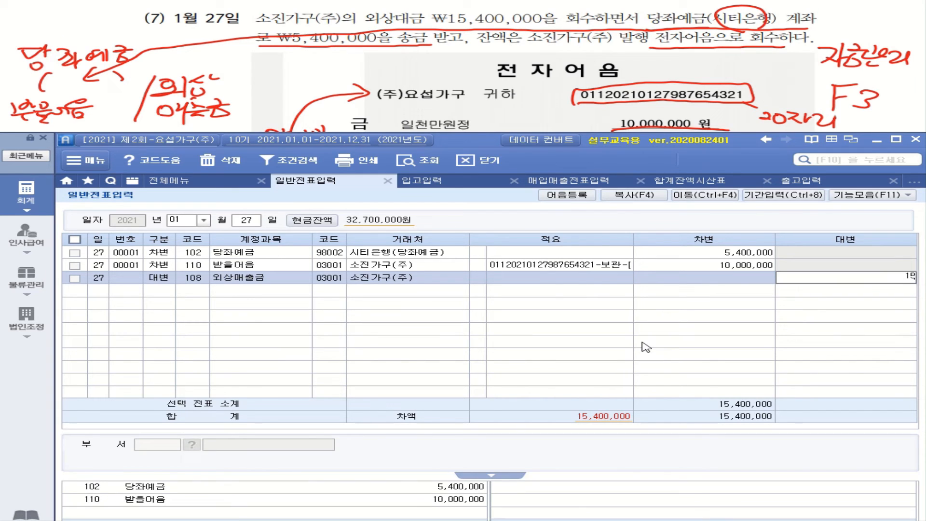
{"action": "key", "text": "Return"}
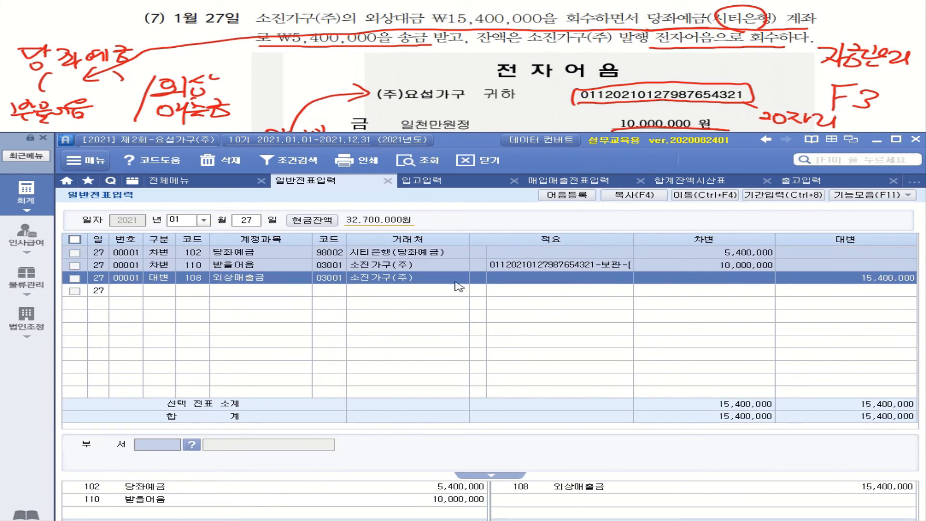
{"action": "left_click", "coordinate": [480, 267]}
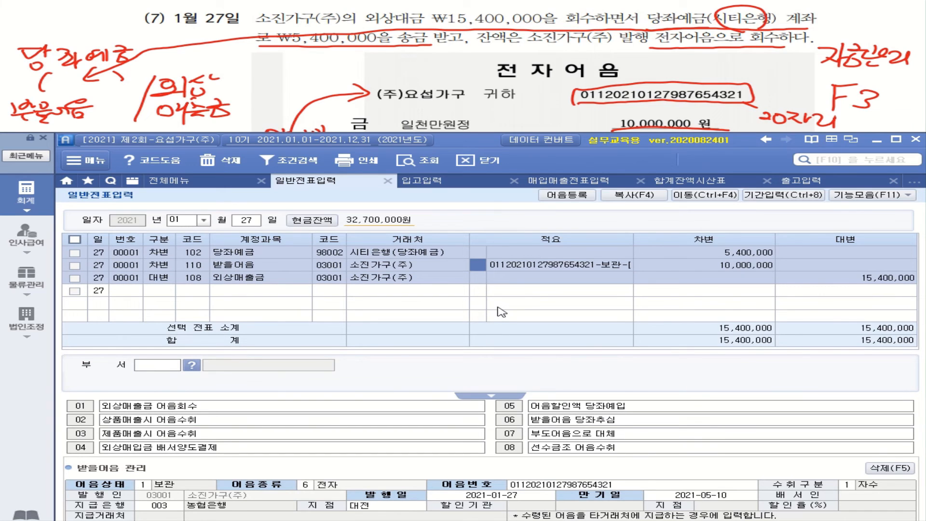
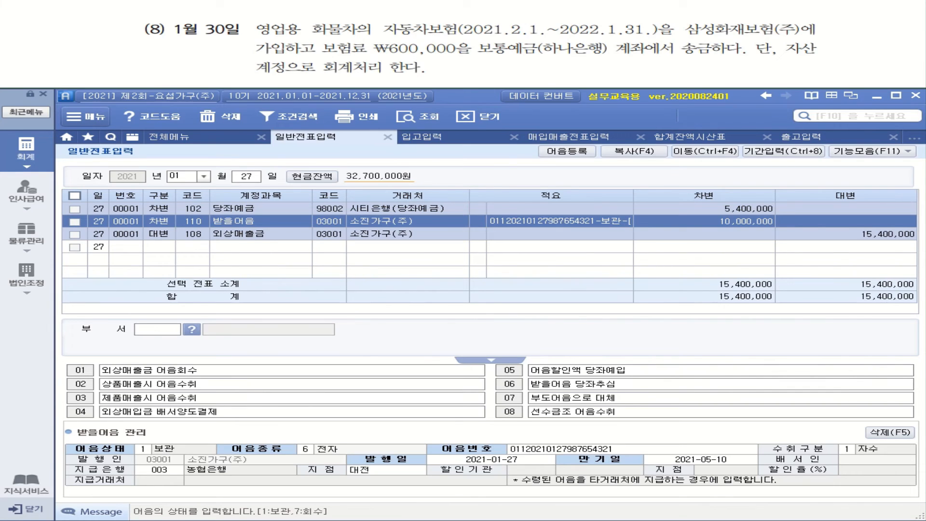
- In the January 30 problem, circle 보험료 and underline the 보통예금(하나은행) transfer phrase and the 자산 계정 accounting instruction
{"action": "mouse_move", "coordinate": [344, 58]}
{"action": "left_mouse_down"}
{"action": "mouse_move", "coordinate": [317, 53]}
{"action": "mouse_move", "coordinate": [369, 50]}
{"action": "mouse_move", "coordinate": [344, 56]}
{"action": "left_mouse_up"}
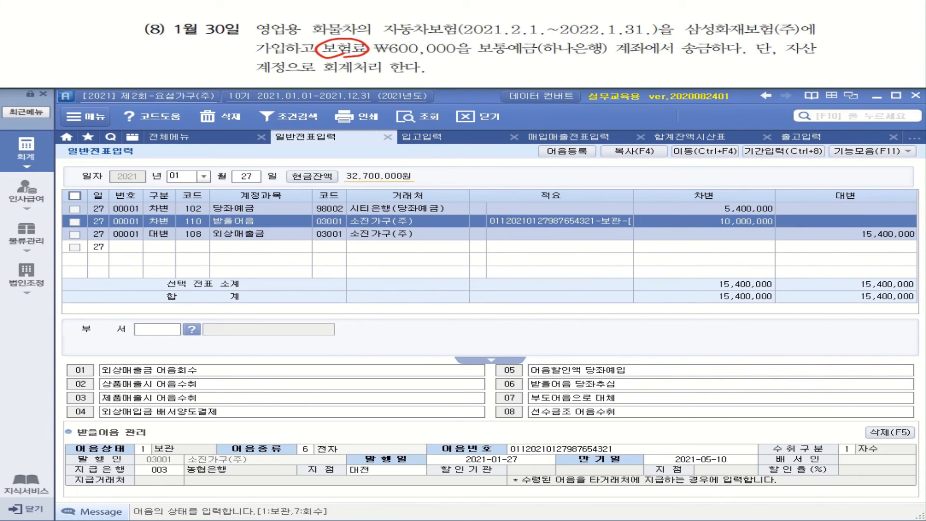
{"action": "left_click_drag", "start_coordinate": [478, 58], "coordinate": [728, 58]}
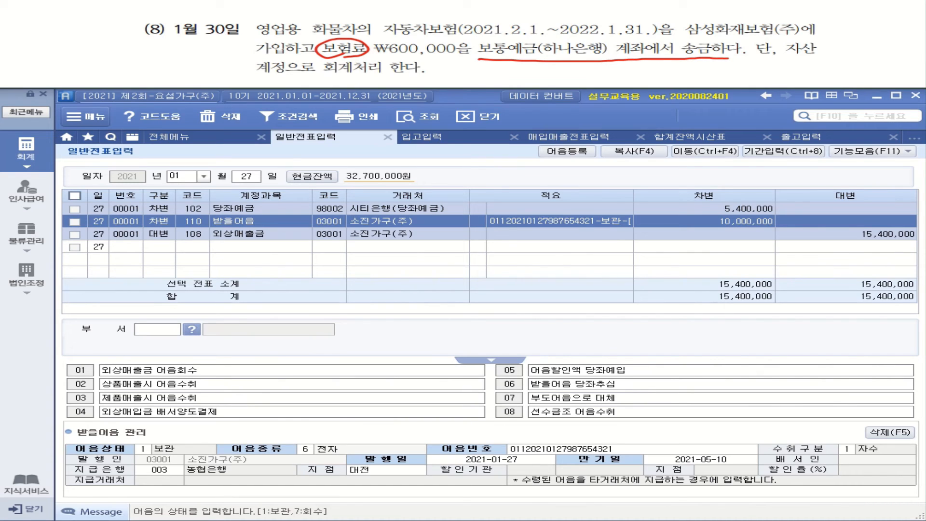
{"action": "left_click_drag", "start_coordinate": [791, 59], "coordinate": [819, 62]}
{"action": "left_click_drag", "start_coordinate": [261, 74], "coordinate": [424, 72]}
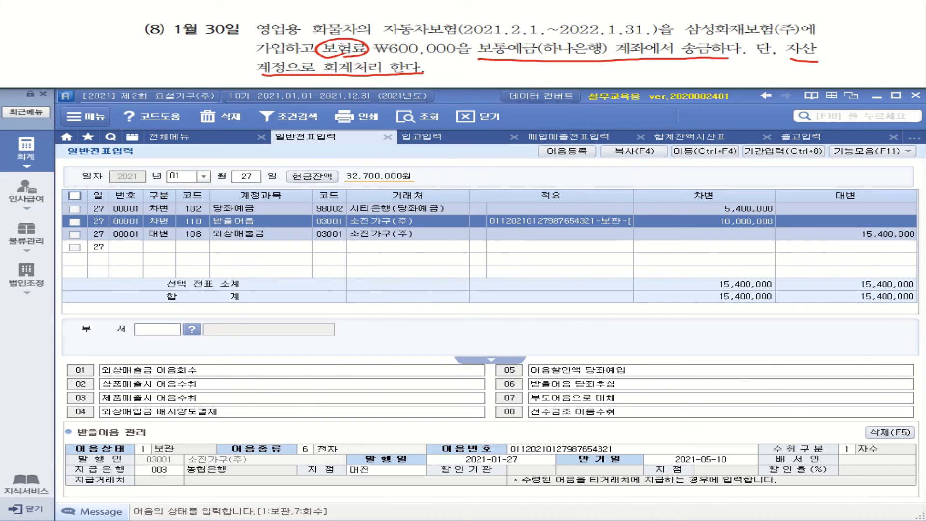
- Draw a line out from the circled 보험료 in the January 30 problem and handwrite 비용 beside it
{"action": "left_click_drag", "start_coordinate": [318, 46], "coordinate": [181, 44]}
{"action": "mouse_move", "coordinate": [101, 37]}
{"action": "left_mouse_down"}
{"action": "mouse_move", "coordinate": [130, 57]}
{"action": "mouse_move", "coordinate": [142, 38]}
{"action": "left_mouse_up"}
{"action": "left_click_drag", "start_coordinate": [151, 40], "coordinate": [162, 45]}
{"action": "mouse_move", "coordinate": [149, 51]}
{"action": "left_mouse_down"}
{"action": "mouse_move", "coordinate": [157, 54]}
{"action": "mouse_move", "coordinate": [145, 51]}
{"action": "left_mouse_up"}
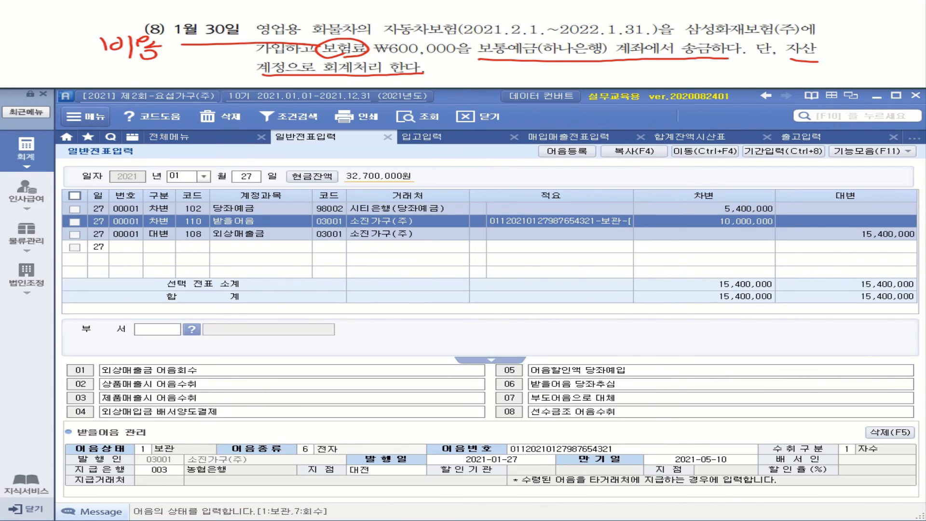
- Draw an arrow from the 자산 계정 instruction and handwrite 선급비용 below the January 30 problem text
{"action": "left_click_drag", "start_coordinate": [794, 63], "coordinate": [655, 72]}
{"action": "mouse_move", "coordinate": [522, 66]}
{"action": "left_mouse_down"}
{"action": "mouse_move", "coordinate": [511, 82]}
{"action": "mouse_move", "coordinate": [536, 80]}
{"action": "left_mouse_up"}
{"action": "left_click_drag", "start_coordinate": [518, 77], "coordinate": [531, 85]}
{"action": "mouse_move", "coordinate": [537, 73]}
{"action": "left_mouse_down"}
{"action": "mouse_move", "coordinate": [555, 66]}
{"action": "mouse_move", "coordinate": [539, 86]}
{"action": "left_mouse_up"}
{"action": "left_click_drag", "start_coordinate": [547, 76], "coordinate": [550, 85]}
{"action": "left_click_drag", "start_coordinate": [561, 72], "coordinate": [574, 83]}
{"action": "mouse_move", "coordinate": [580, 69]}
{"action": "left_mouse_down"}
{"action": "mouse_move", "coordinate": [581, 83]}
{"action": "mouse_move", "coordinate": [595, 64]}
{"action": "mouse_move", "coordinate": [606, 70]}
{"action": "mouse_move", "coordinate": [593, 78]}
{"action": "left_mouse_up"}
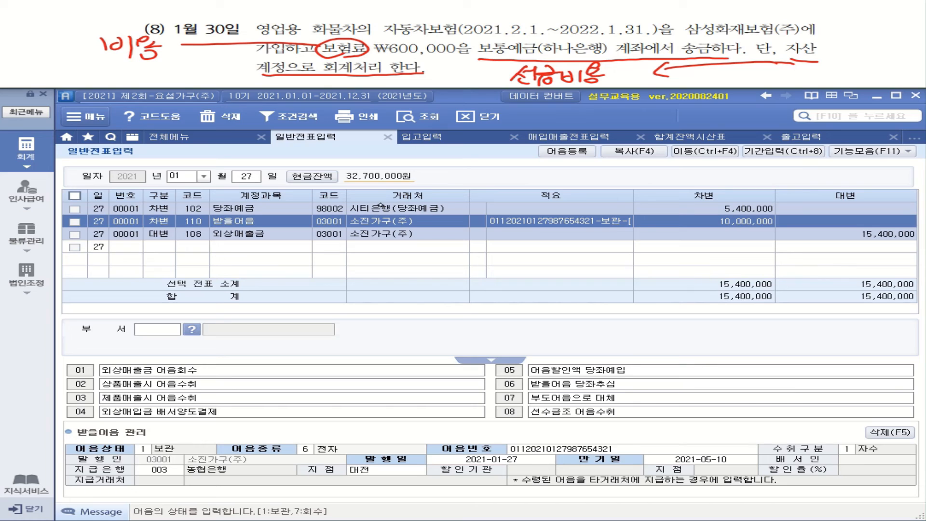
- Handwrite 보통예금( ) beside 선급비용 and draw an arrow from 하나은행 into its parentheses
{"action": "mouse_move", "coordinate": [708, 69]}
{"action": "left_mouse_down"}
{"action": "mouse_move", "coordinate": [683, 89]}
{"action": "mouse_move", "coordinate": [723, 80]}
{"action": "left_mouse_up"}
{"action": "mouse_move", "coordinate": [727, 65]}
{"action": "left_mouse_down"}
{"action": "mouse_move", "coordinate": [739, 88]}
{"action": "mouse_move", "coordinate": [758, 68]}
{"action": "left_mouse_up"}
{"action": "mouse_move", "coordinate": [744, 70]}
{"action": "left_mouse_down"}
{"action": "mouse_move", "coordinate": [759, 75]}
{"action": "mouse_move", "coordinate": [749, 83]}
{"action": "mouse_move", "coordinate": [815, 73]}
{"action": "left_mouse_up"}
{"action": "left_click_drag", "start_coordinate": [797, 78], "coordinate": [822, 82]}
{"action": "left_click_drag", "start_coordinate": [866, 61], "coordinate": [866, 82]}
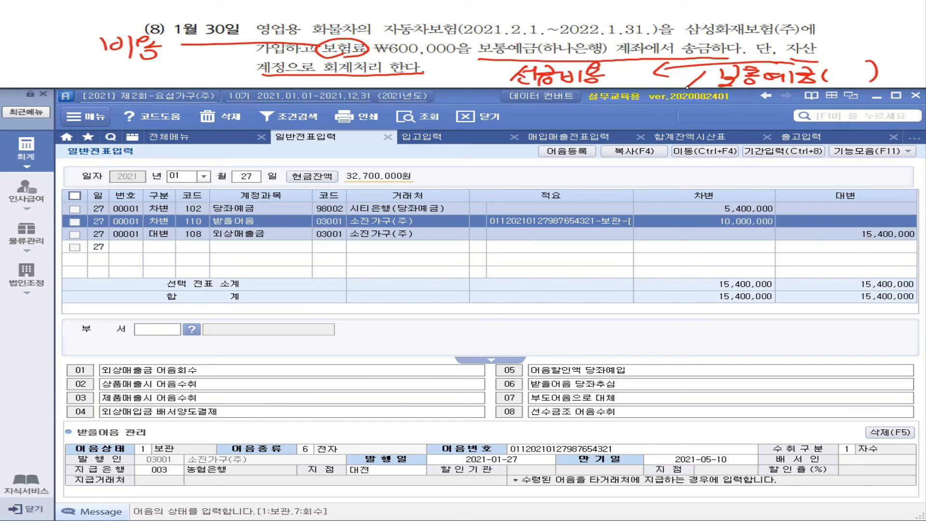
{"action": "mouse_move", "coordinate": [579, 48]}
{"action": "left_mouse_down"}
{"action": "mouse_move", "coordinate": [818, 29]}
{"action": "mouse_move", "coordinate": [852, 72]}
{"action": "mouse_move", "coordinate": [860, 67]}
{"action": "left_mouse_up"}
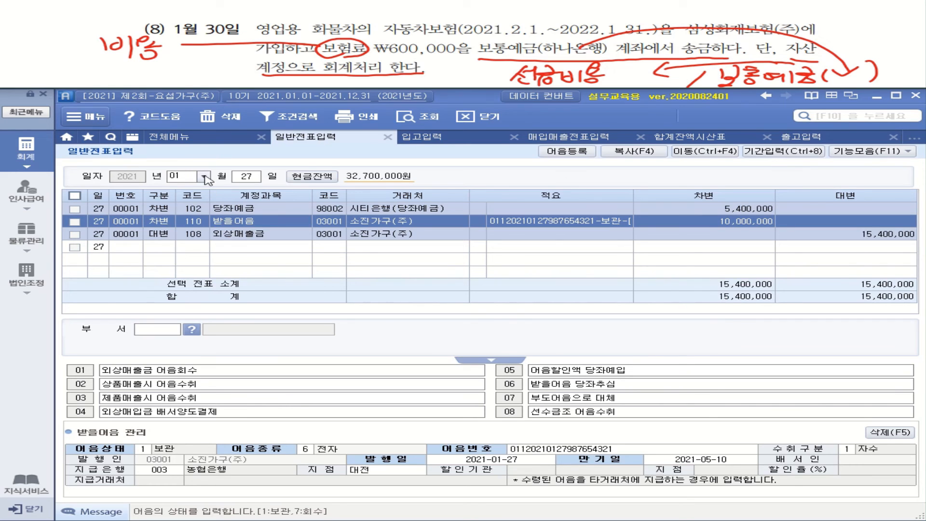
- Set the voucher date to January 30 and start a 차변 line with account 133 선급비용
{"action": "left_click", "coordinate": [248, 178]}
{"action": "type", "text": "30"}
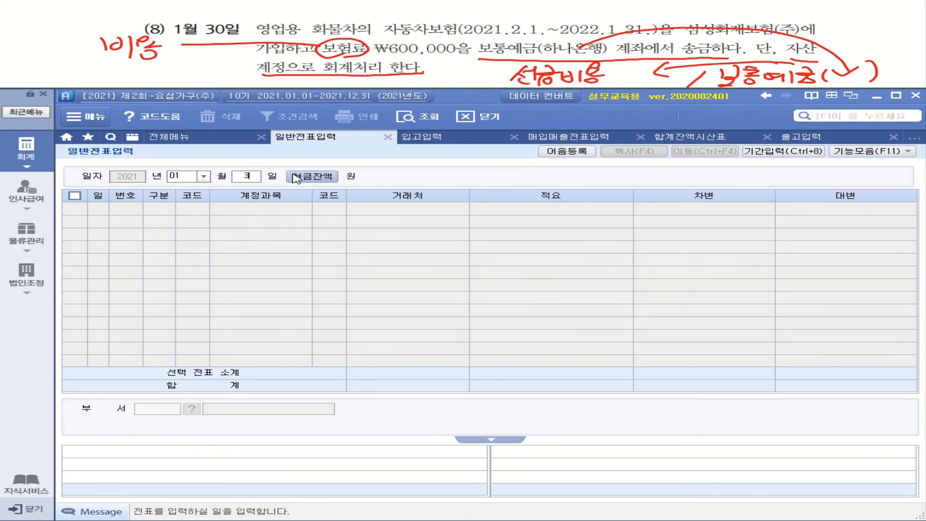
{"action": "key", "text": "Return"}
{"action": "type", "text": "3"}
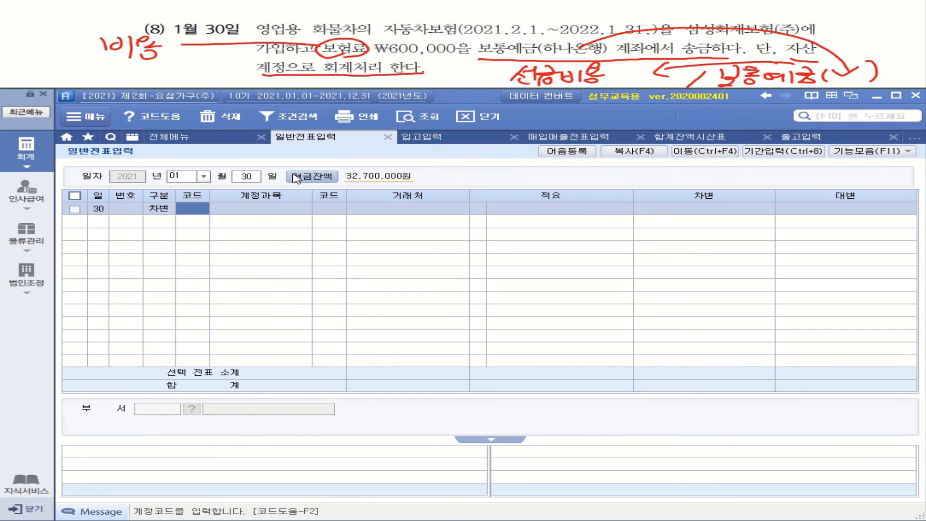
{"action": "type", "text": "선ㄱ"}
{"action": "type", "text": "급"}
{"action": "key", "text": "Return"}
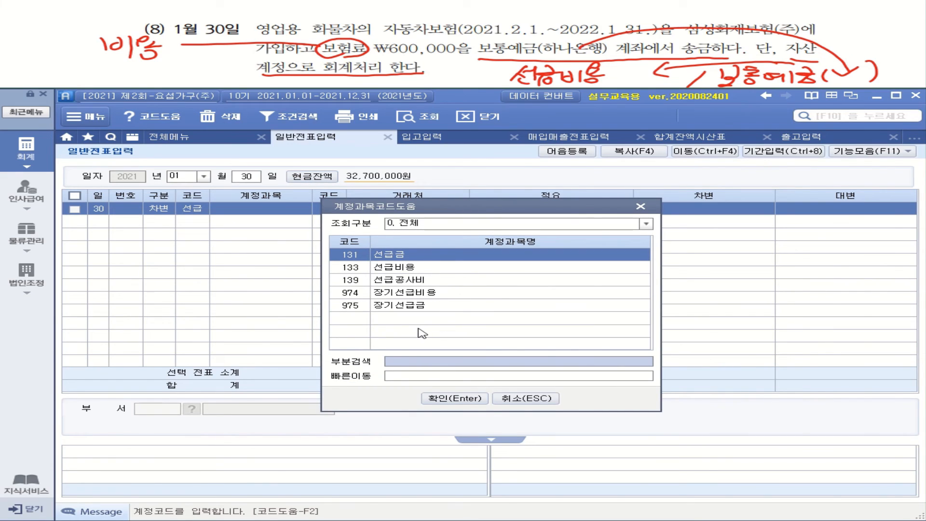
{"action": "left_click", "coordinate": [418, 268]}
{"action": "double_click", "coordinate": [418, 268]}
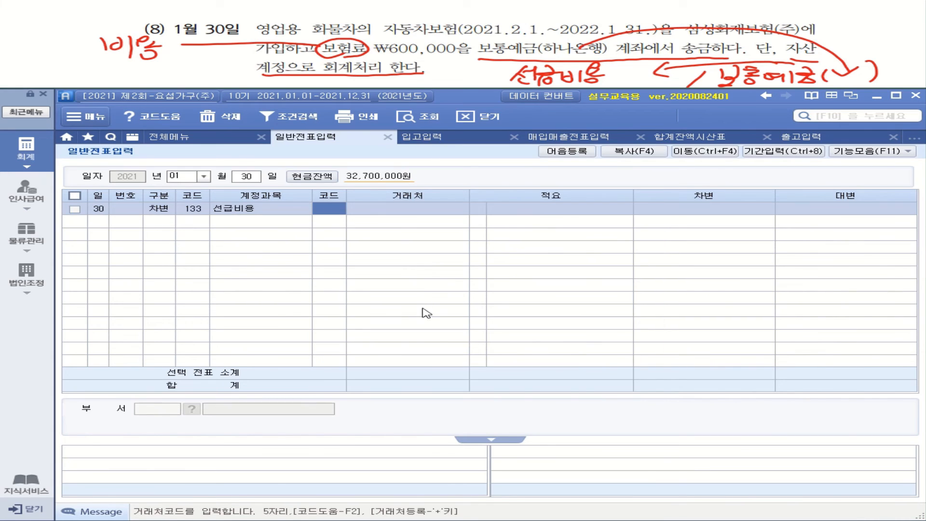
- Leave 거래처 and 적요 blank on the 선급비용 line and enter a debit of 600,000
{"action": "key", "text": "Return"}
{"action": "key", "text": "Return"}
{"action": "key", "text": "Return"}
{"action": "key", "text": "Return"}
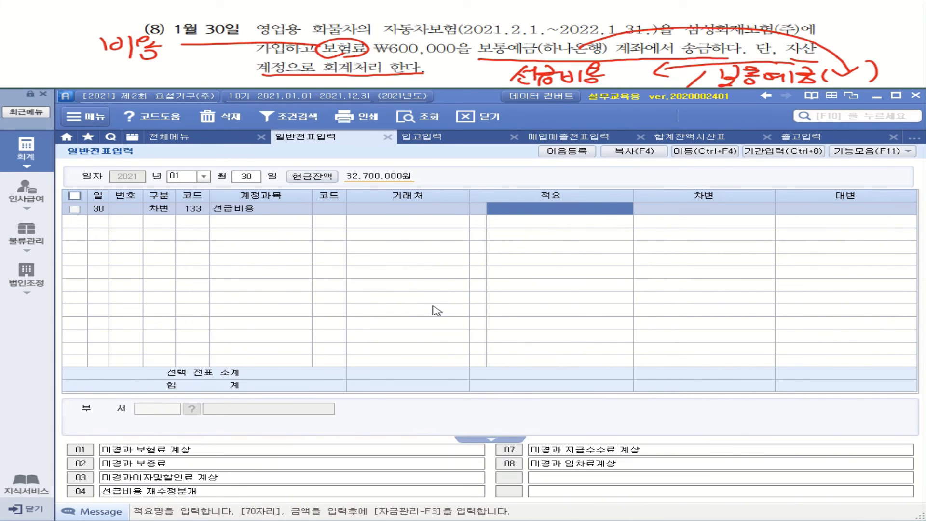
{"action": "type", "text": "6000000"}
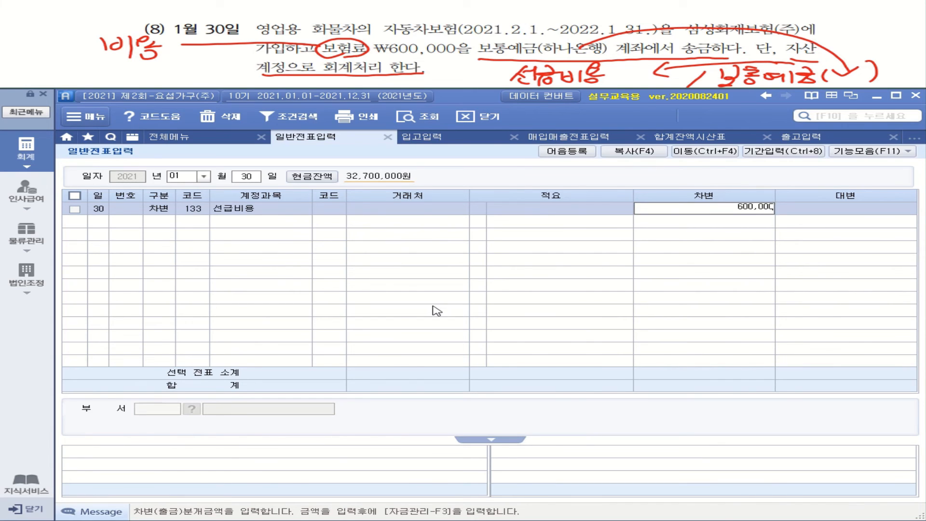
{"action": "key", "text": "Return"}
{"action": "key", "text": "Return"}
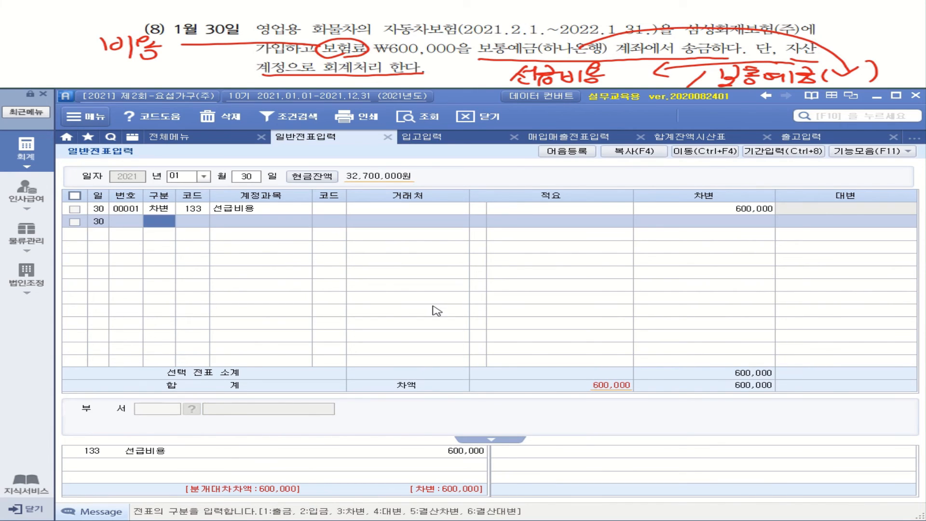
- Add a 600,000 credit to account 103 보통예금 with 98001 하나은행(보통예금) as 거래처
{"action": "type", "text": "4"}
{"action": "key", "text": "Return"}
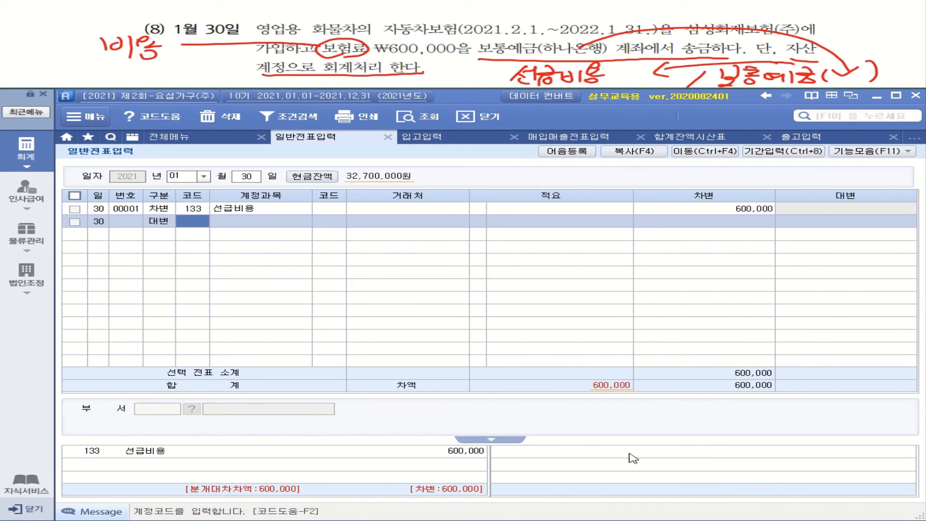
{"action": "type", "text": "103"}
{"action": "key", "text": "Return"}
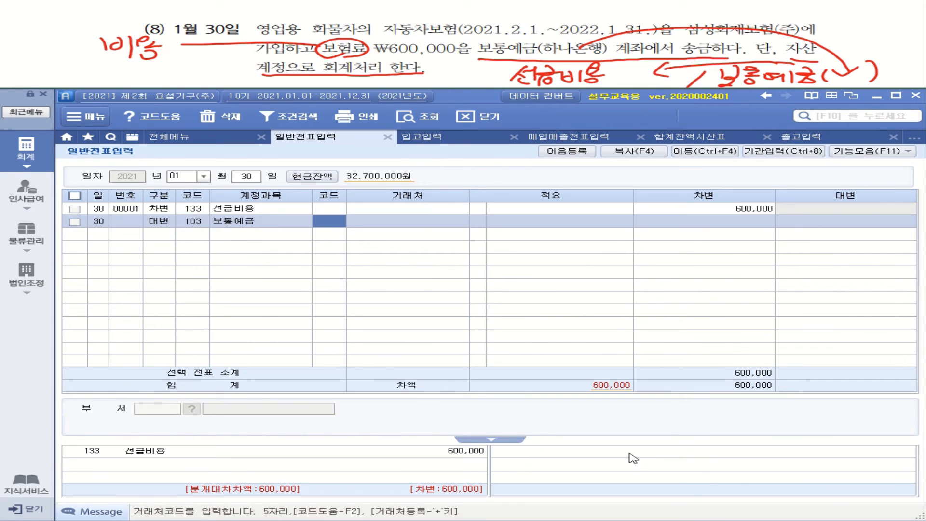
{"action": "type", "text": "하나"}
{"action": "key", "text": "Return"}
{"action": "key", "text": "Return"}
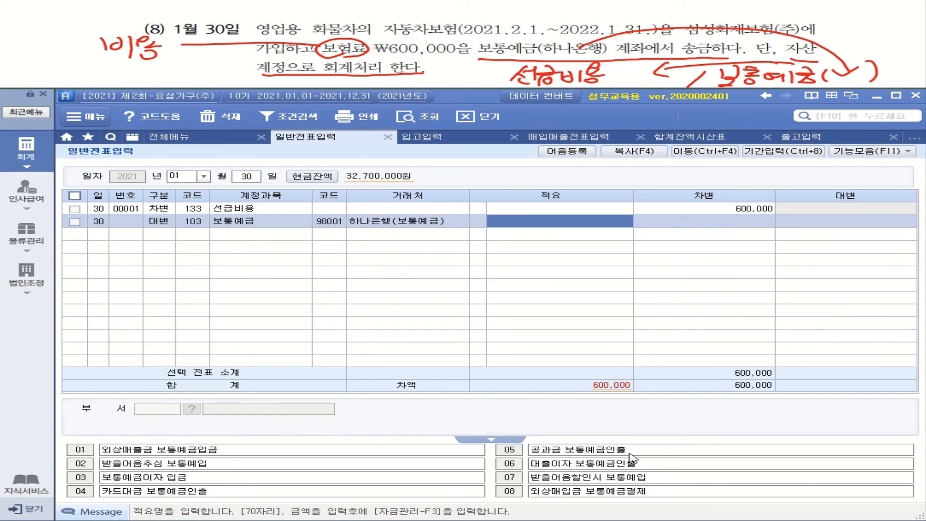
{"action": "type", "text": "6000000"}
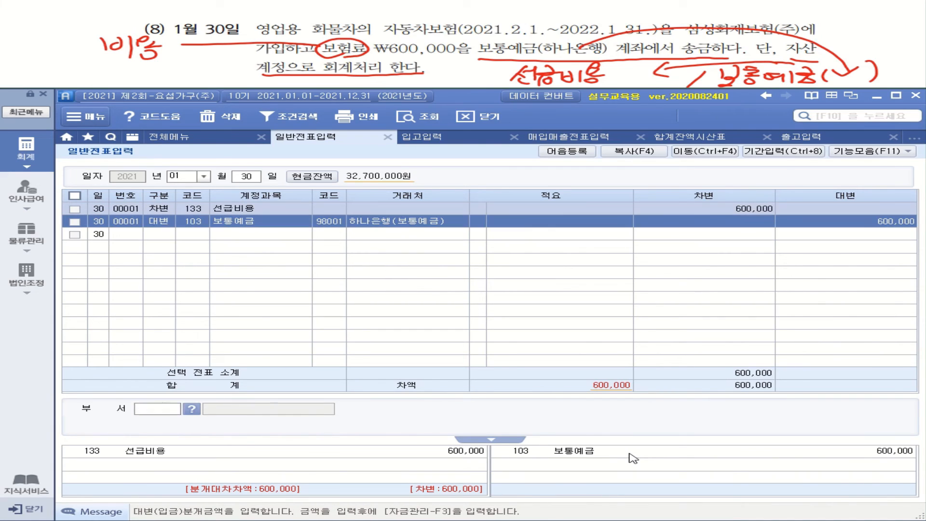
{"action": "key", "text": "Return"}
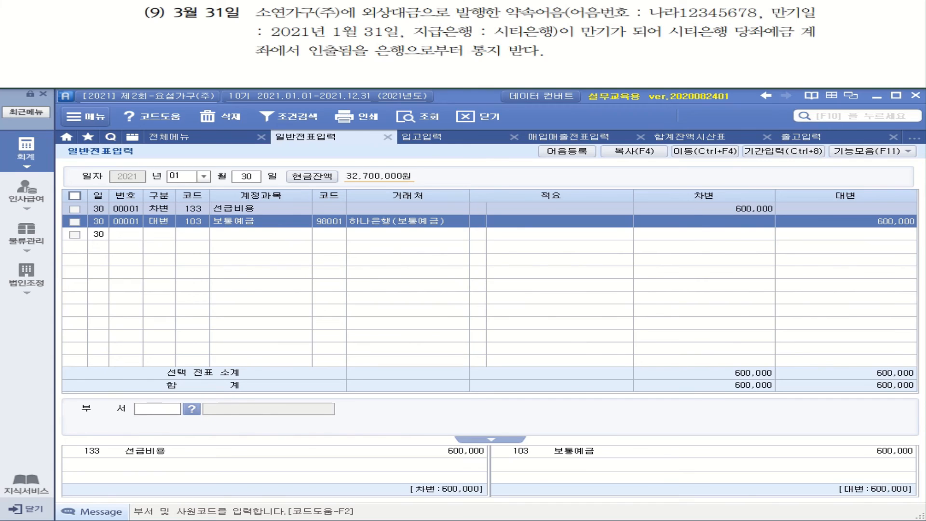
- In the March 31 problem, correct the maturity month to 3, underline the 약속어음 number phrase and handwrite F3
{"action": "mouse_move", "coordinate": [329, 26]}
{"action": "left_mouse_down"}
{"action": "mouse_move", "coordinate": [340, 25]}
{"action": "mouse_move", "coordinate": [331, 35]}
{"action": "left_mouse_up"}
{"action": "left_click_drag", "start_coordinate": [504, 17], "coordinate": [757, 16]}
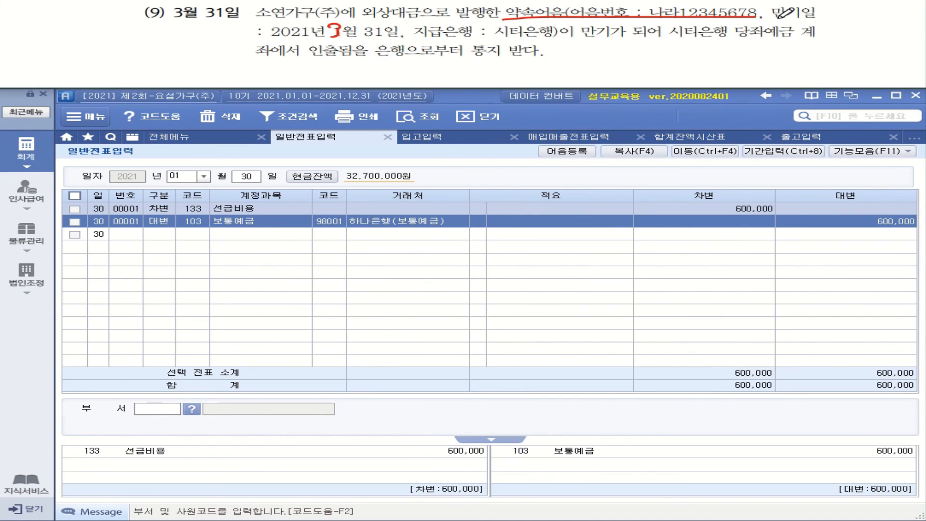
{"action": "mouse_move", "coordinate": [831, 15]}
{"action": "left_mouse_down"}
{"action": "mouse_move", "coordinate": [867, 13]}
{"action": "mouse_move", "coordinate": [832, 38]}
{"action": "mouse_move", "coordinate": [851, 28]}
{"action": "left_mouse_up"}
{"action": "mouse_move", "coordinate": [864, 21]}
{"action": "left_mouse_down"}
{"action": "mouse_move", "coordinate": [875, 27]}
{"action": "mouse_move", "coordinate": [858, 38]}
{"action": "left_mouse_up"}
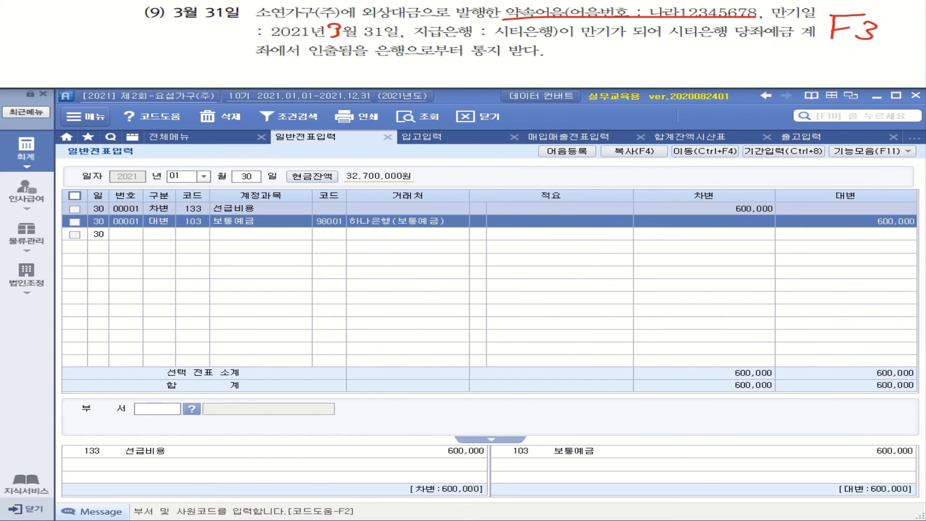
- Set the voucher date to March 31 and start a 차변 line for account 252 지급어음 with 03002 소연가구(주) as 거래처
{"action": "left_click", "coordinate": [205, 176]}
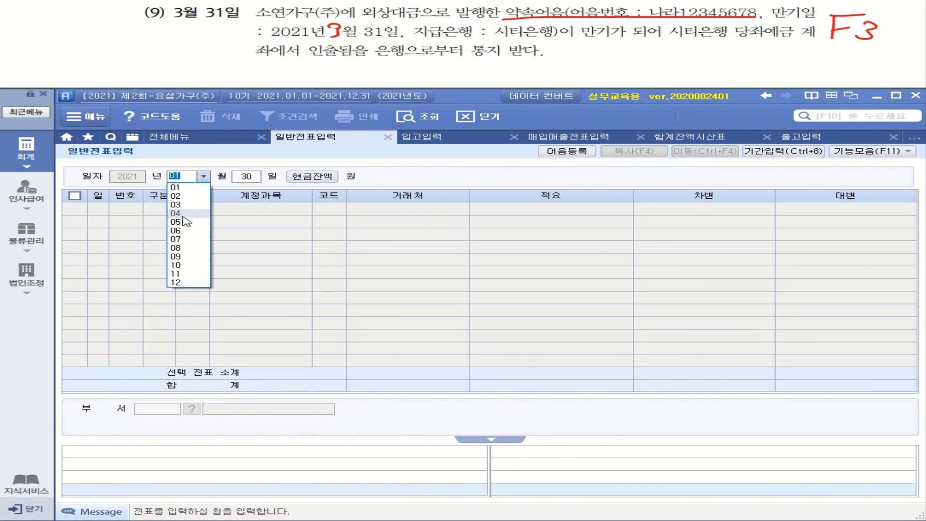
{"action": "left_click", "coordinate": [186, 205]}
{"action": "type", "text": "31"}
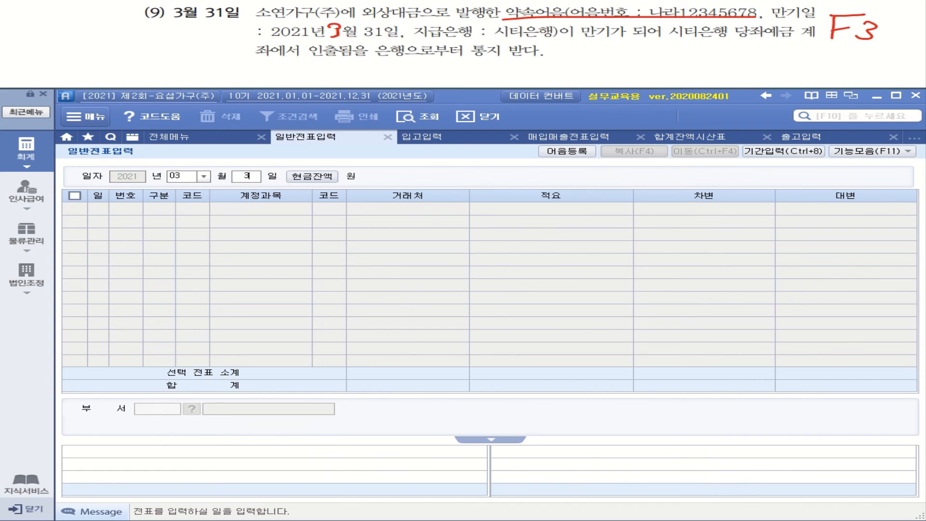
{"action": "key", "text": "Return"}
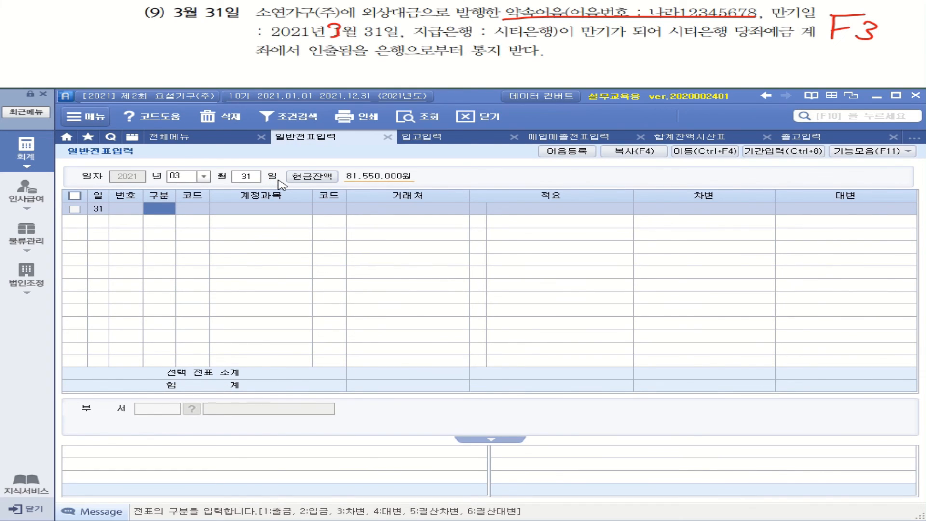
{"action": "type", "text": "3"}
{"action": "key", "text": "Return"}
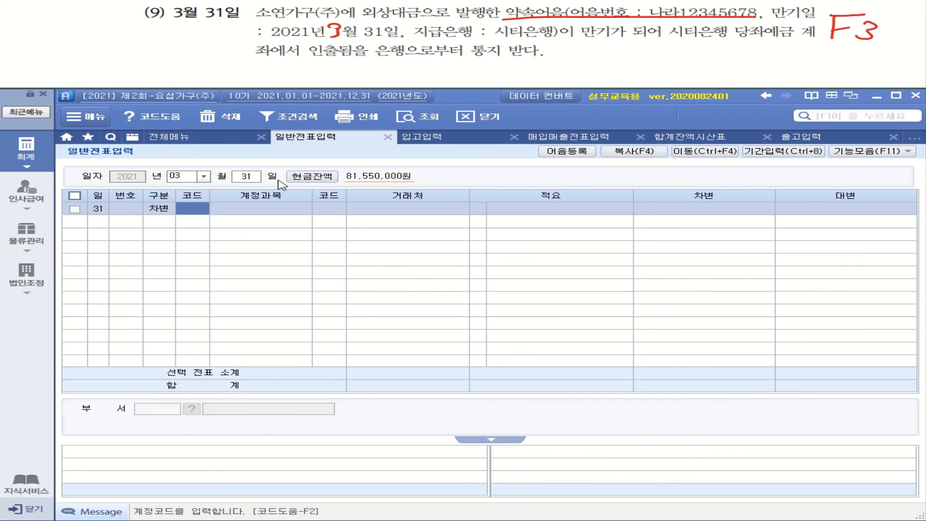
{"action": "type", "text": "252"}
{"action": "key", "text": "Return"}
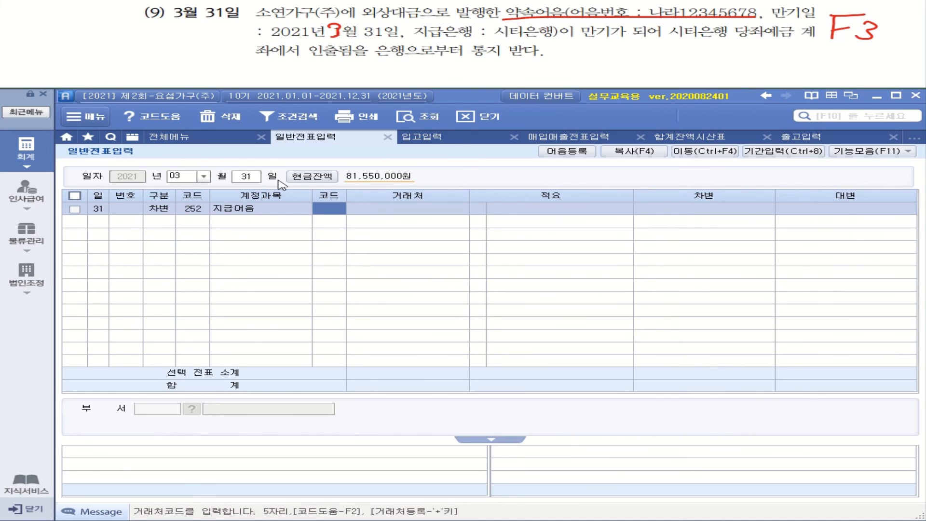
{"action": "type", "text": "소연"}
{"action": "key", "text": "Return"}
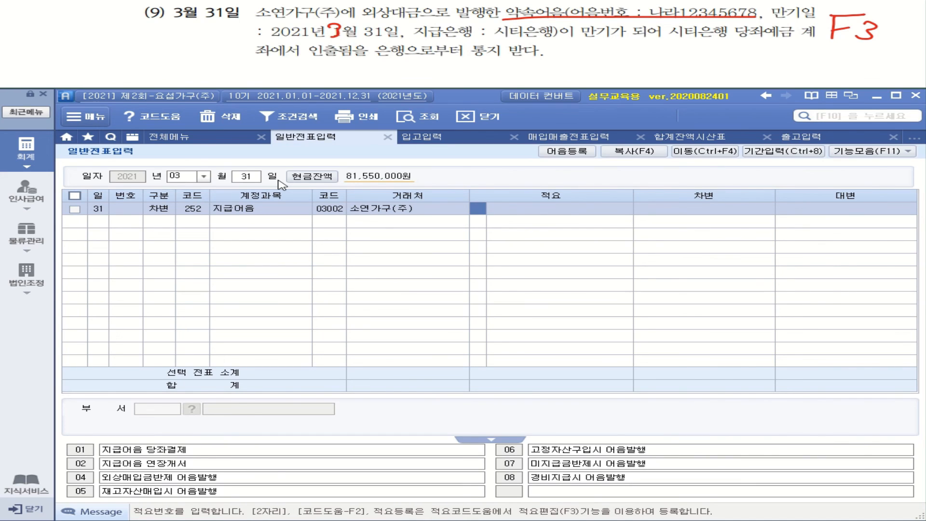
{"action": "key", "text": "F3"}
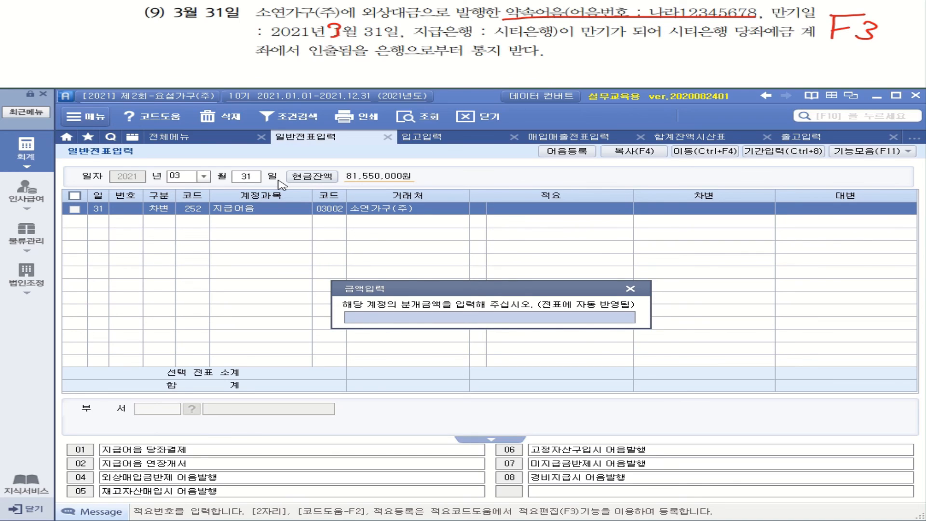
{"action": "left_click", "coordinate": [631, 289]}
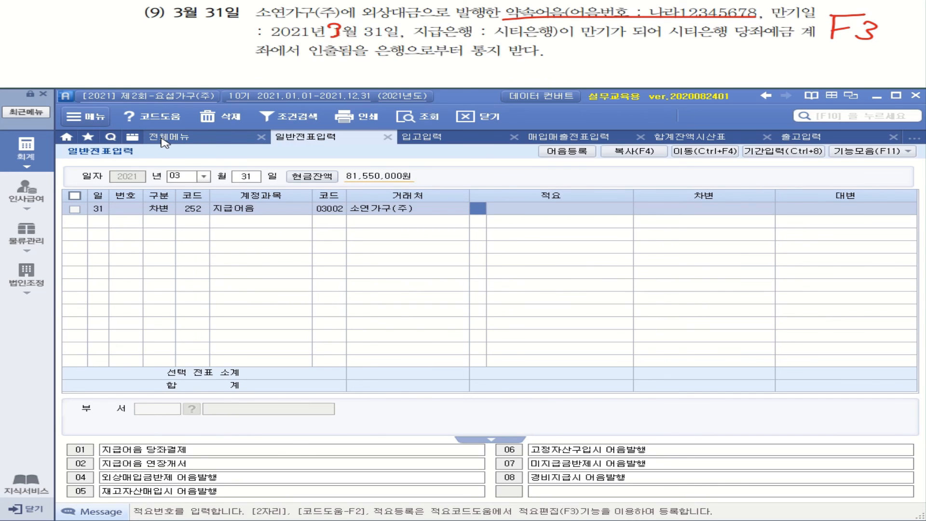
- Look up all notes maturing from 2021-01-01 to 2021-12-31 in 지급어음현황, for every 거래처, to find the note's amount
{"action": "left_click", "coordinate": [164, 140]}
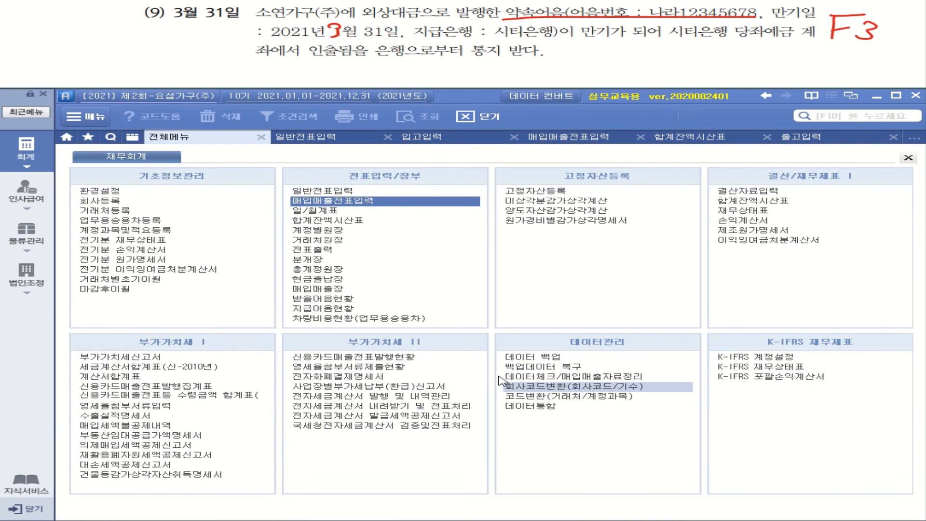
{"action": "left_click", "coordinate": [347, 309]}
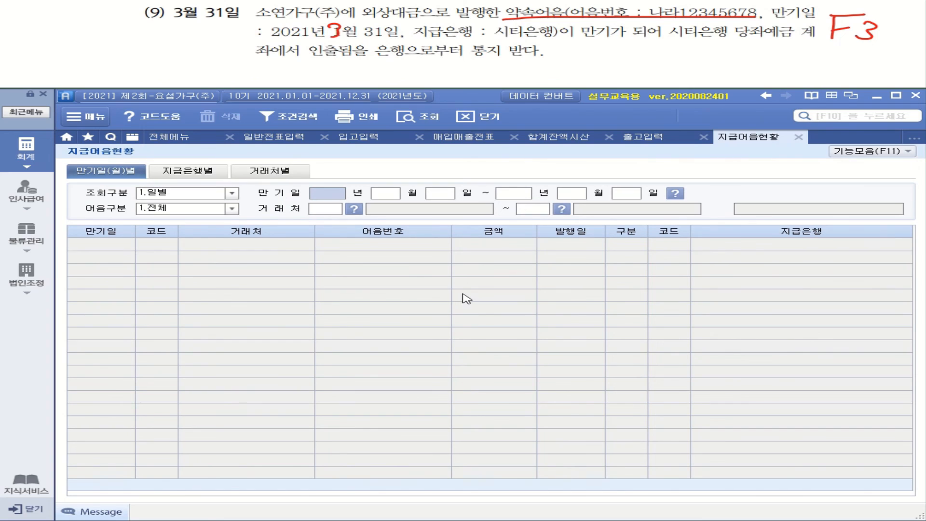
{"action": "key", "text": "Return"}
{"action": "key", "text": "Return"}
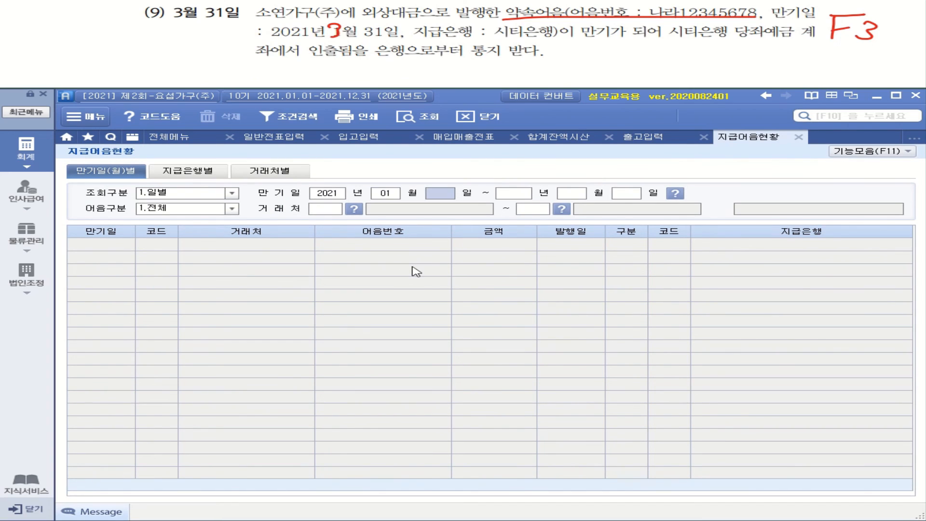
{"action": "key", "text": "Return"}
{"action": "key", "text": "Return"}
{"action": "key", "text": "Return"}
{"action": "key", "text": "Return"}
{"action": "key", "text": "Return"}
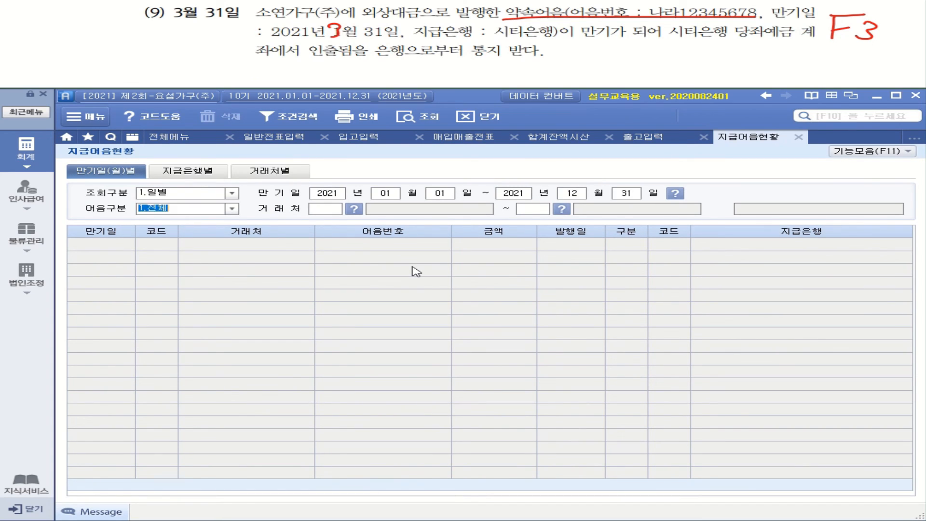
{"action": "key", "text": "Return"}
{"action": "key", "text": "Return"}
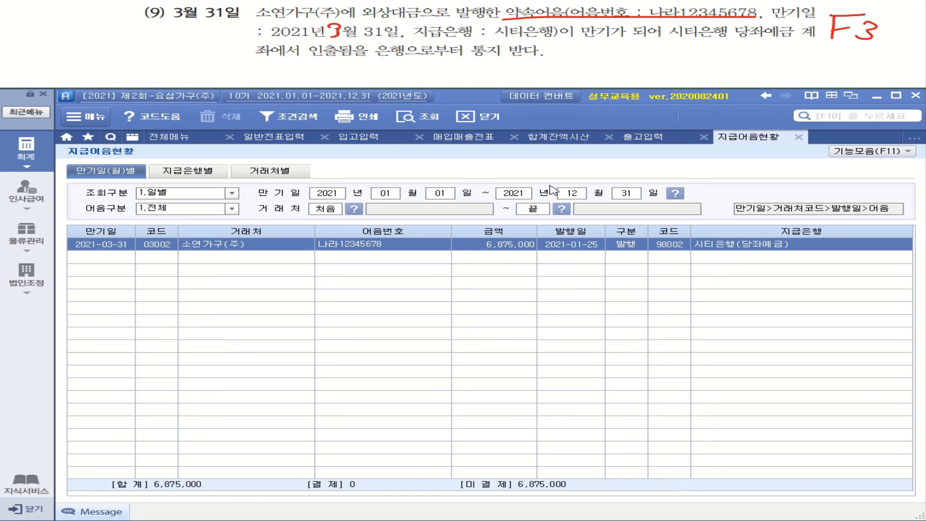
- Return to 일반전표입력 and open note management for the 지급어음 line with an amount of 6,875,000
{"action": "left_click", "coordinate": [281, 141]}
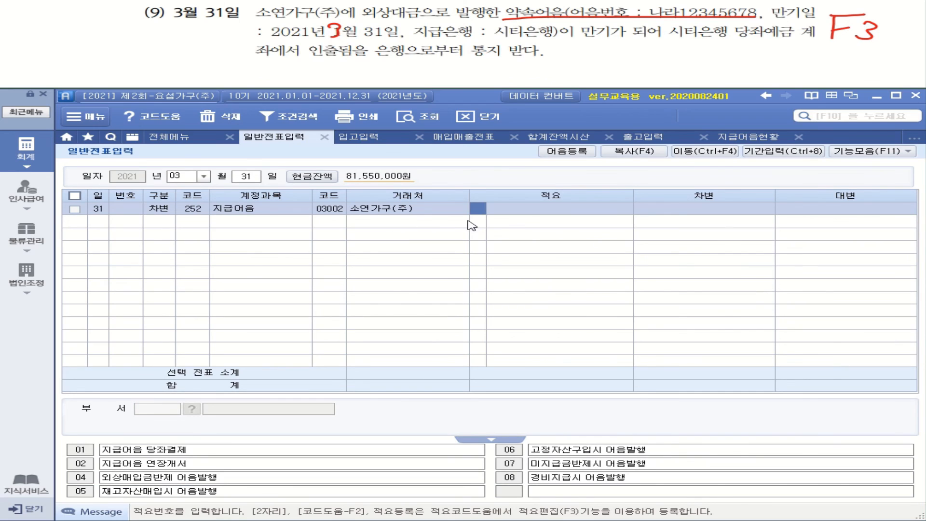
{"action": "key", "text": "F3"}
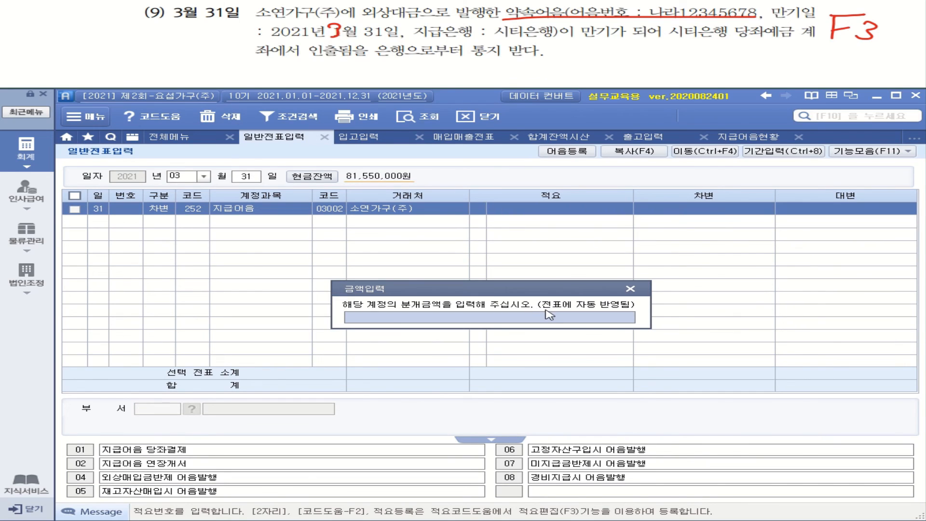
{"action": "left_click", "coordinate": [549, 316]}
{"action": "type", "text": "6,875,00"}
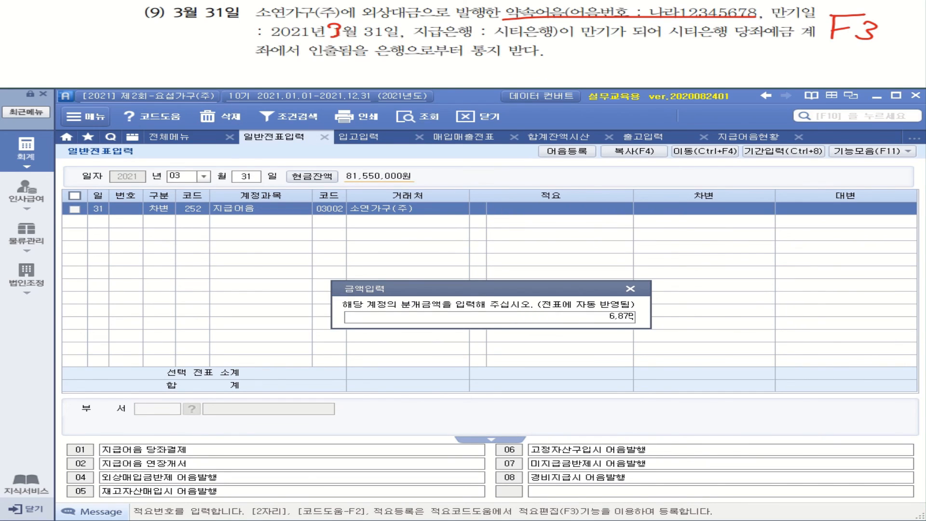
{"action": "type", "text": "0"}
{"action": "key", "text": "Return"}
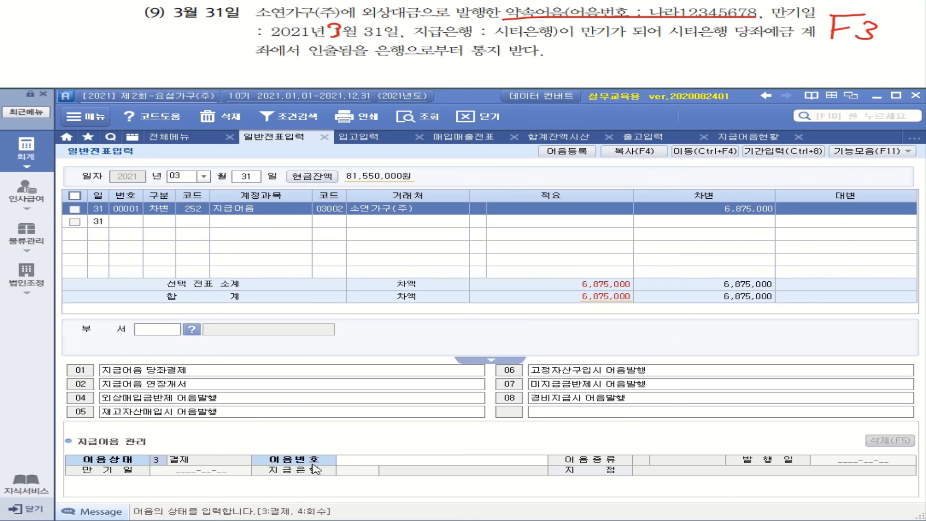
- Settle the 지급어음 line against the 소연가구(주) note maturing 2021-03-31 by looking up its 어음번호 in the payable note list
{"action": "left_click", "coordinate": [376, 462]}
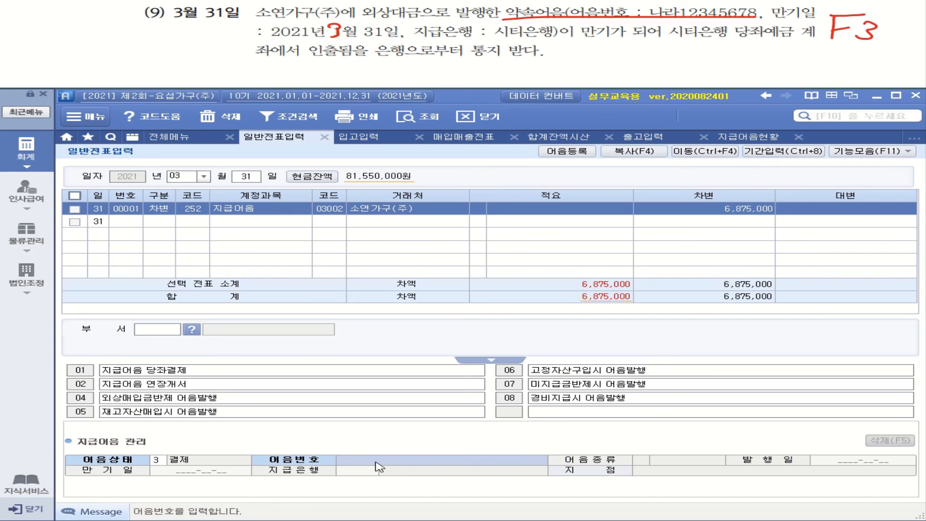
{"action": "key", "text": "F3"}
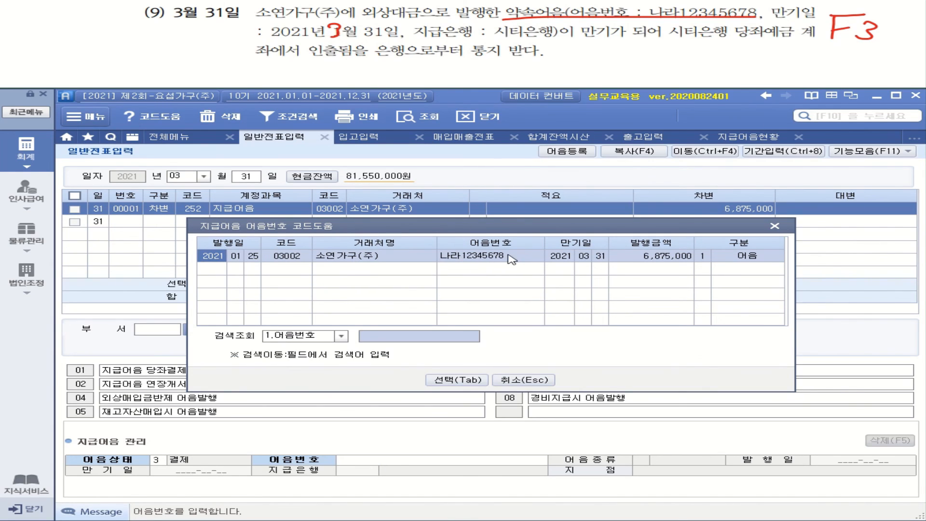
{"action": "left_click", "coordinate": [460, 381]}
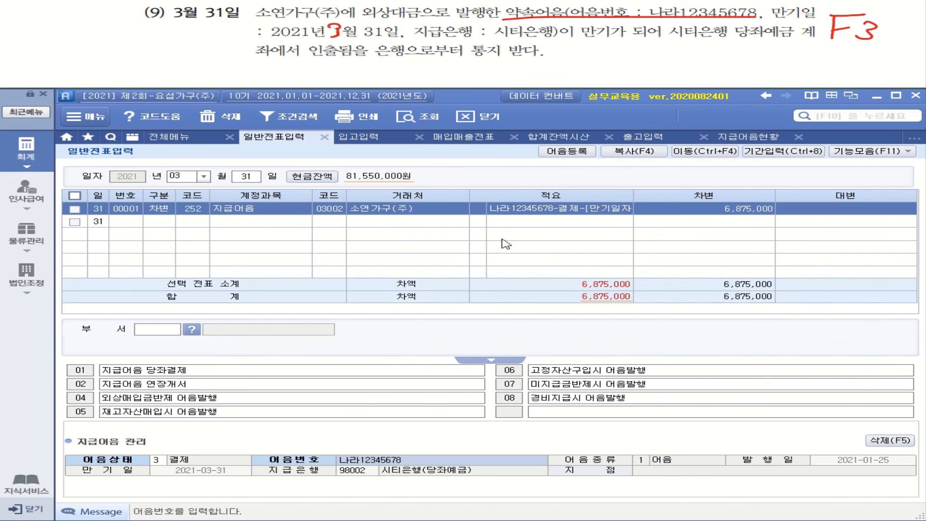
- Start a 대변 line for account 102 당좌예금 with 98002 시티은행(당좌예금) as 거래처
{"action": "left_click", "coordinate": [160, 221]}
{"action": "type", "text": "4"}
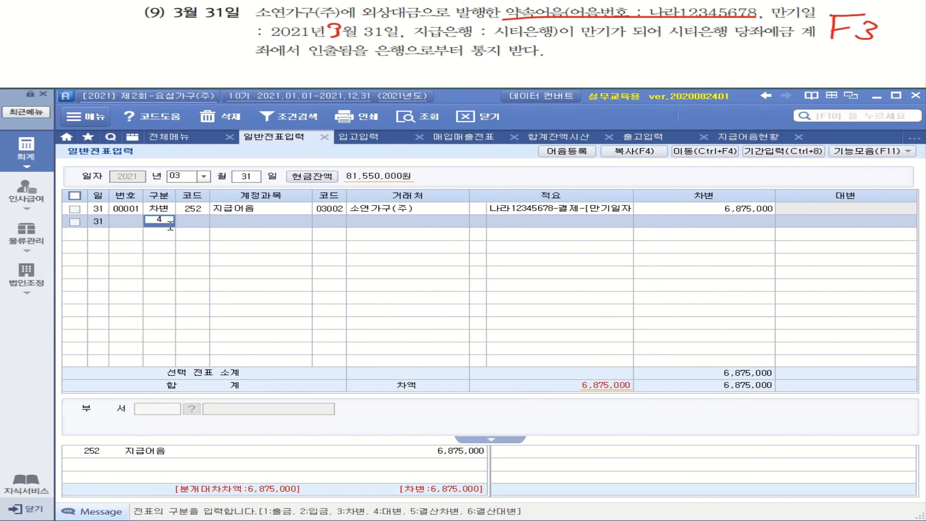
{"action": "type", "text": "10"}
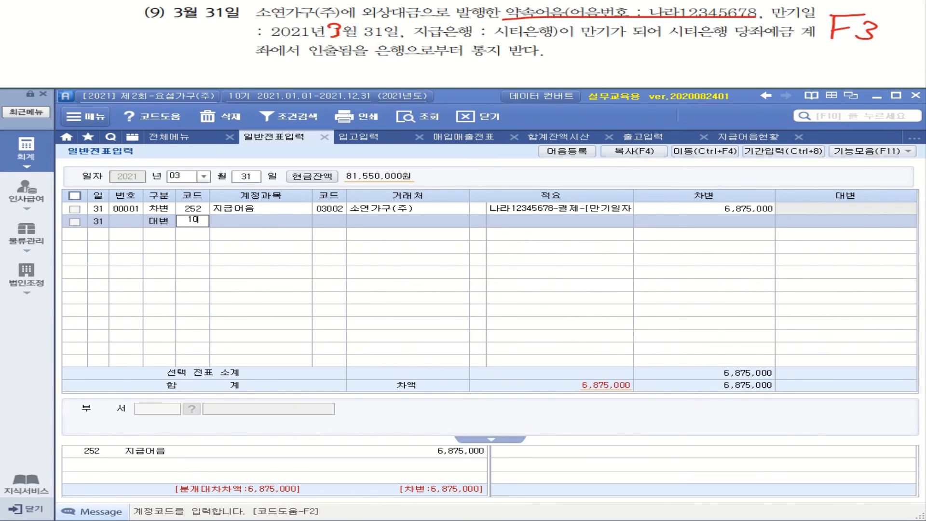
{"action": "type", "text": "2"}
{"action": "key", "text": "Return"}
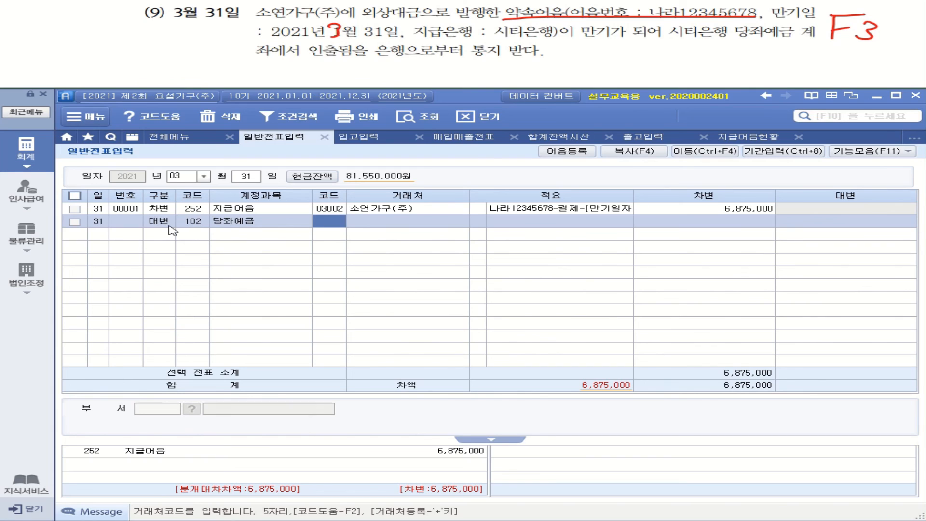
{"action": "type", "text": "싵ㅣ"}
{"action": "key", "text": "Return"}
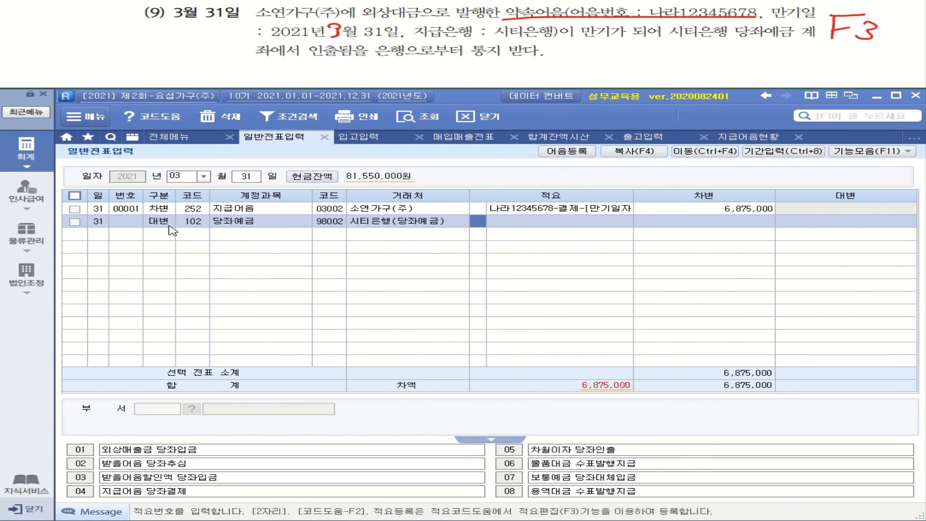
- Complete the 당좌예금 line with the 적요 carried down and a 대변 amount of 6,875,000, and review the 지급어음 line's note details
{"action": "key", "text": "Return"}
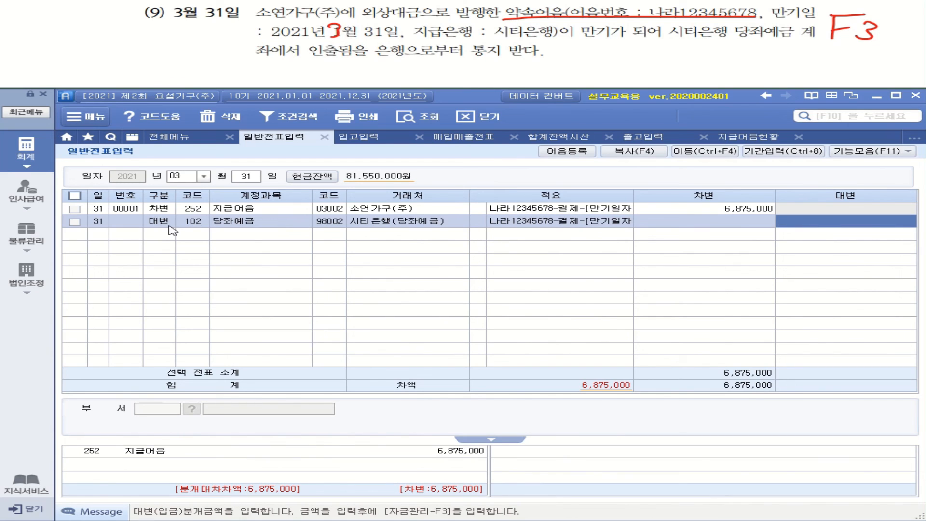
{"action": "type", "text": "6875000"}
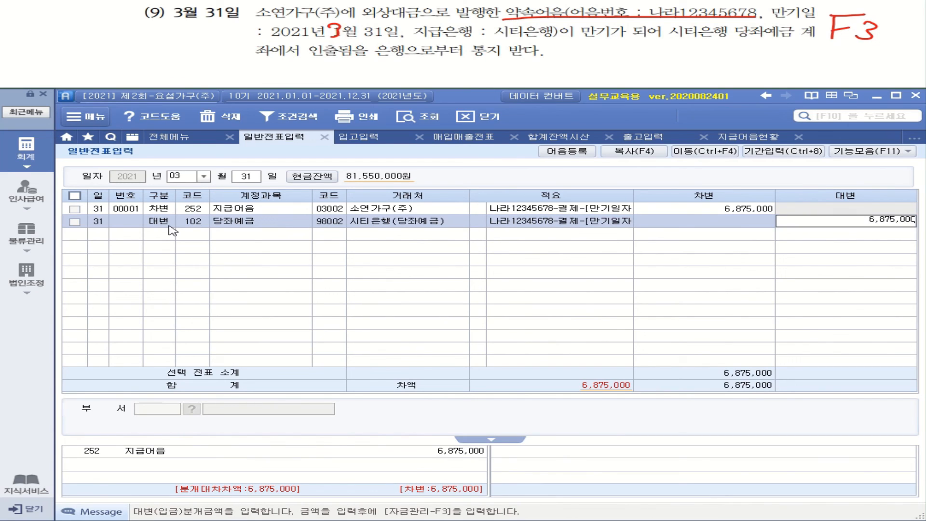
{"action": "key", "text": "Return"}
{"action": "left_click", "coordinate": [151, 221]}
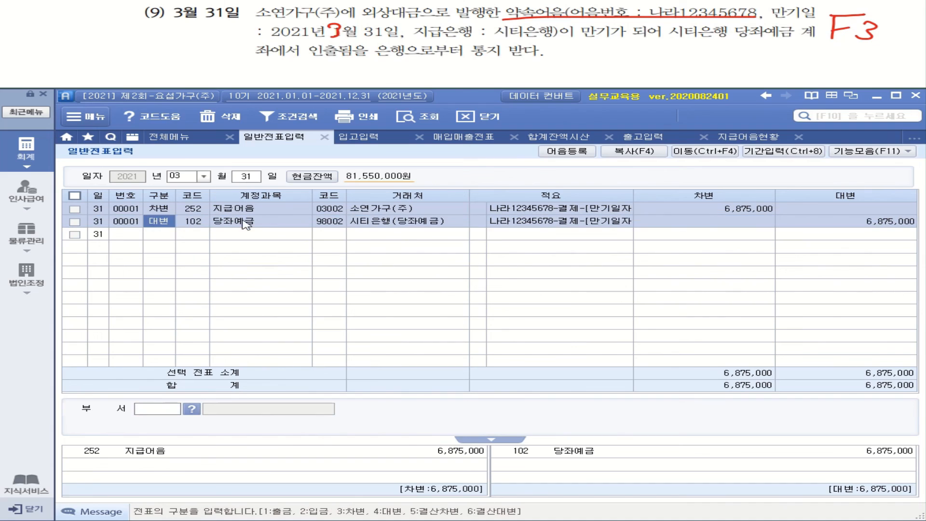
{"action": "left_click", "coordinate": [479, 209]}
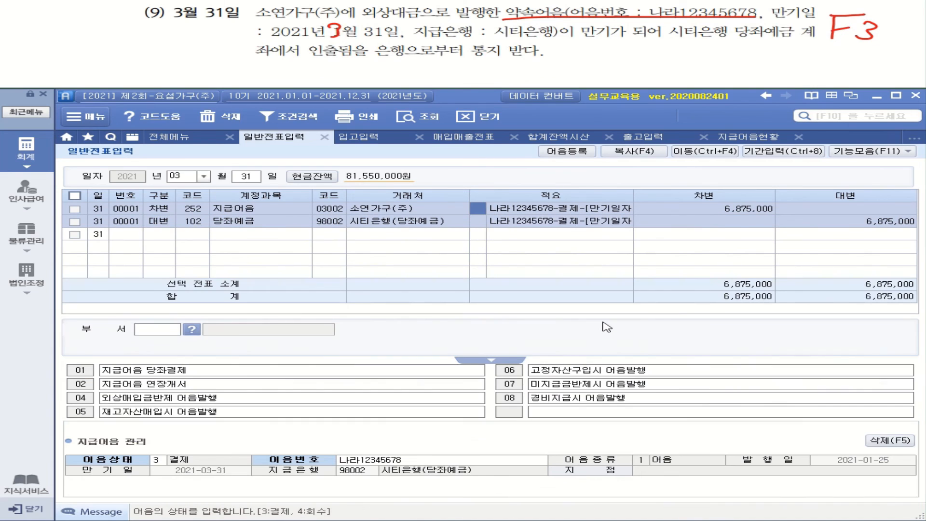